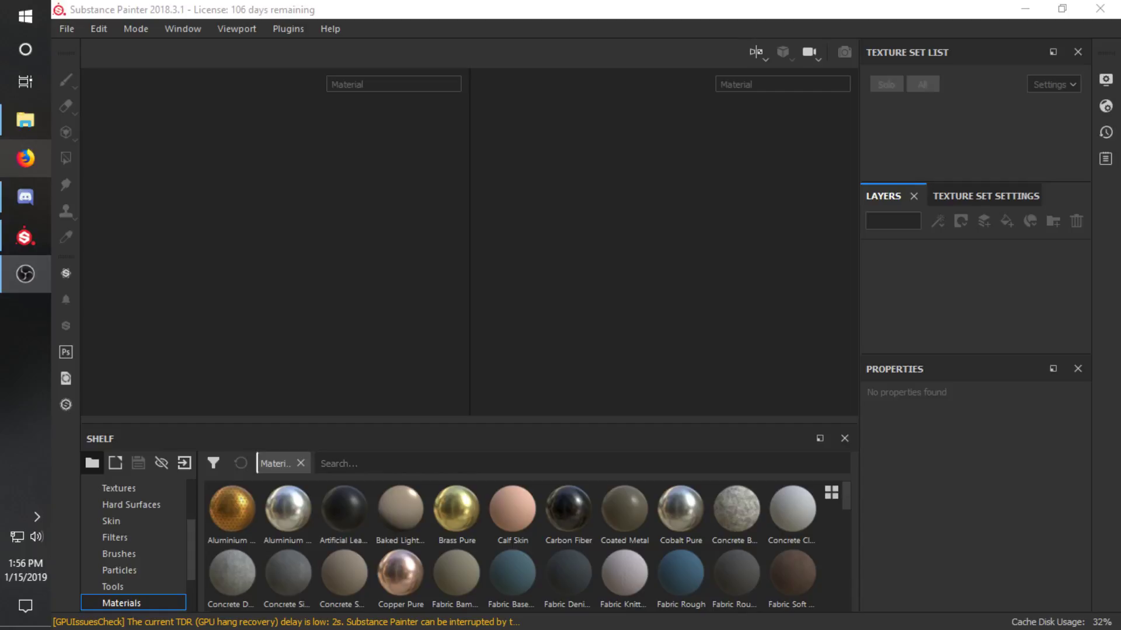
Create a new project from the SWLS_P2 mesh in the Models folder, keeping the default import and project settings.
click(55, 27)
click(75, 46)
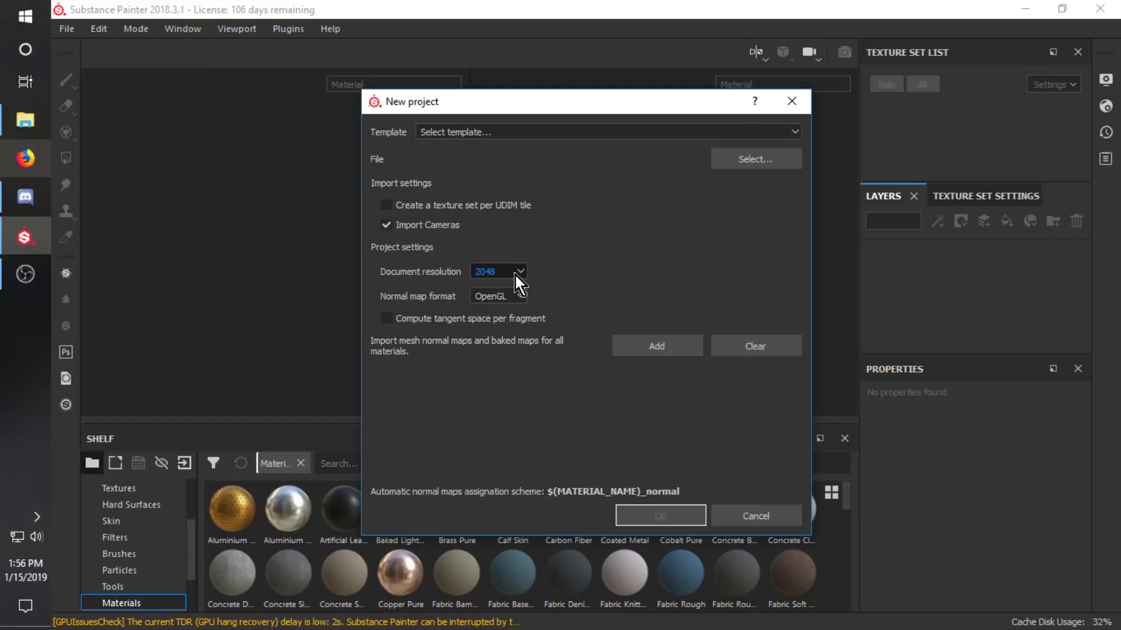
click(740, 162)
scroll(634, 344, down, 5)
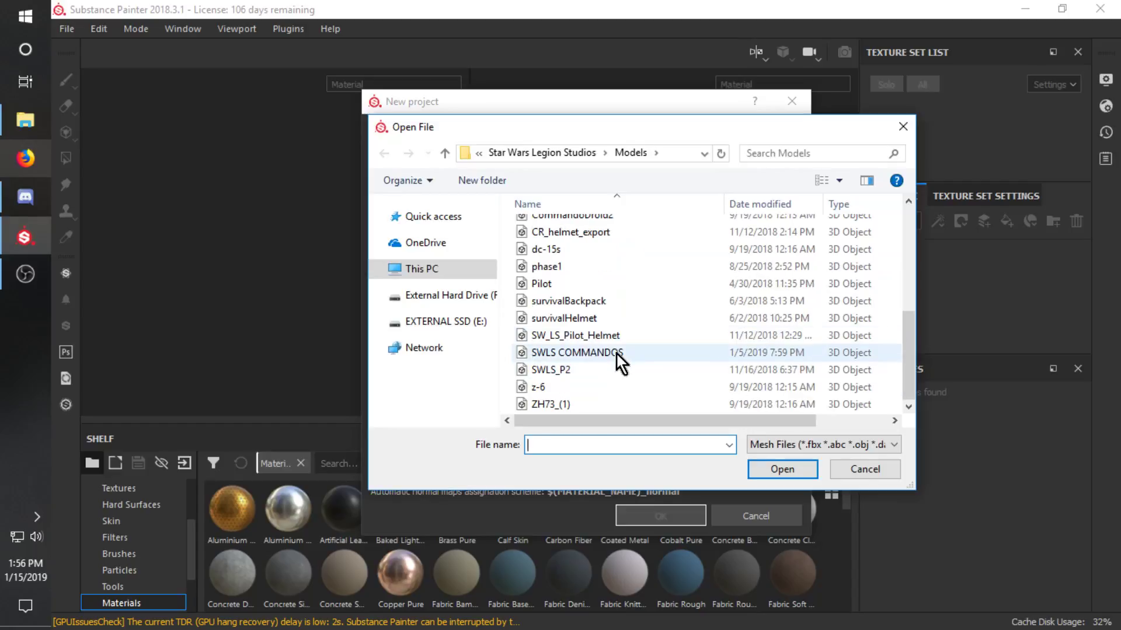
double_click(608, 364)
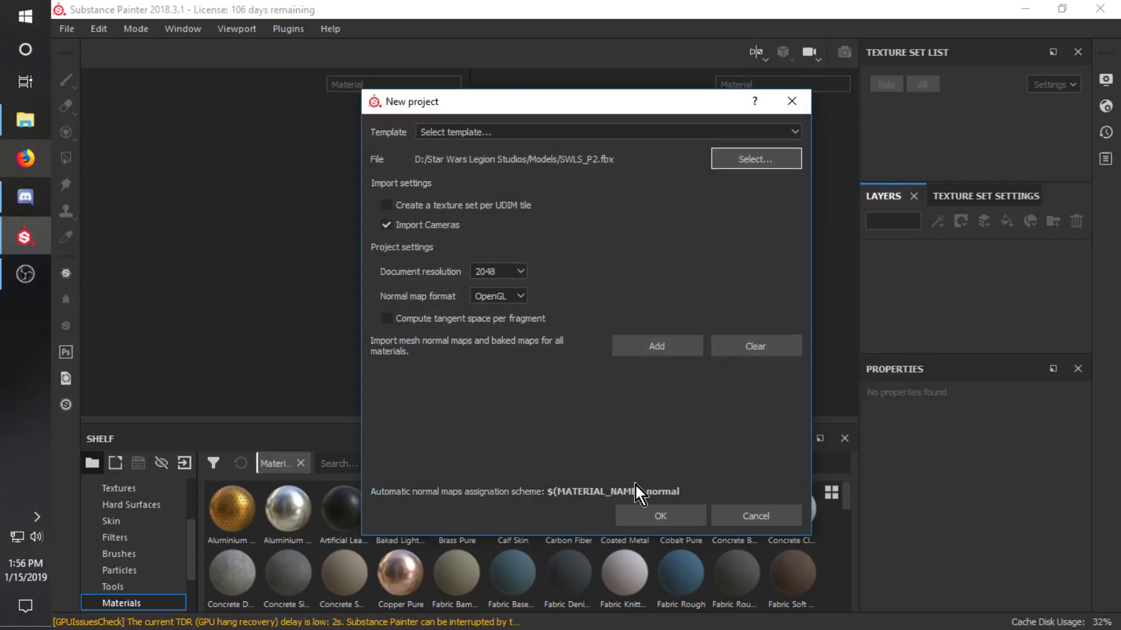
click(661, 517)
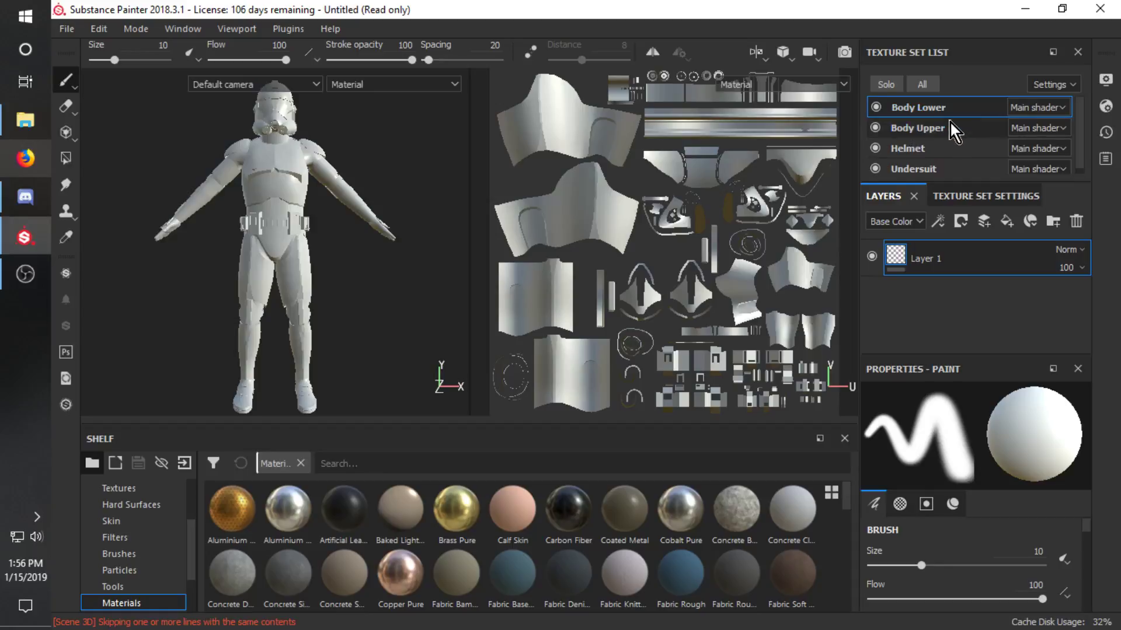
Hide and show the Undersuit texture set, and select and hide the Helmet texture set.
click(872, 167)
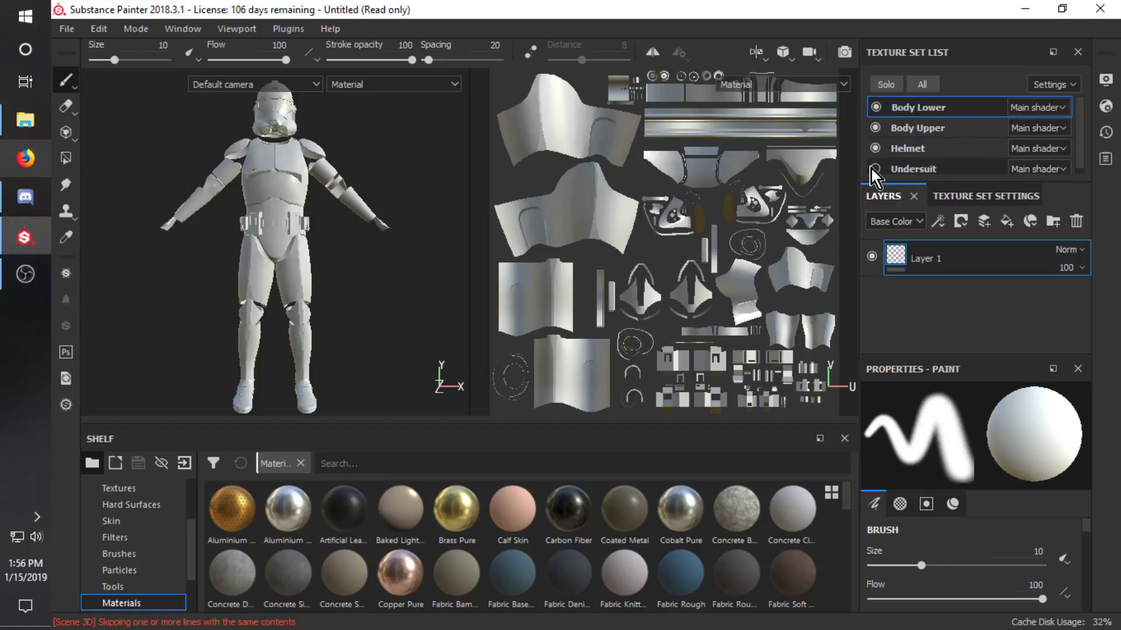
click(872, 167)
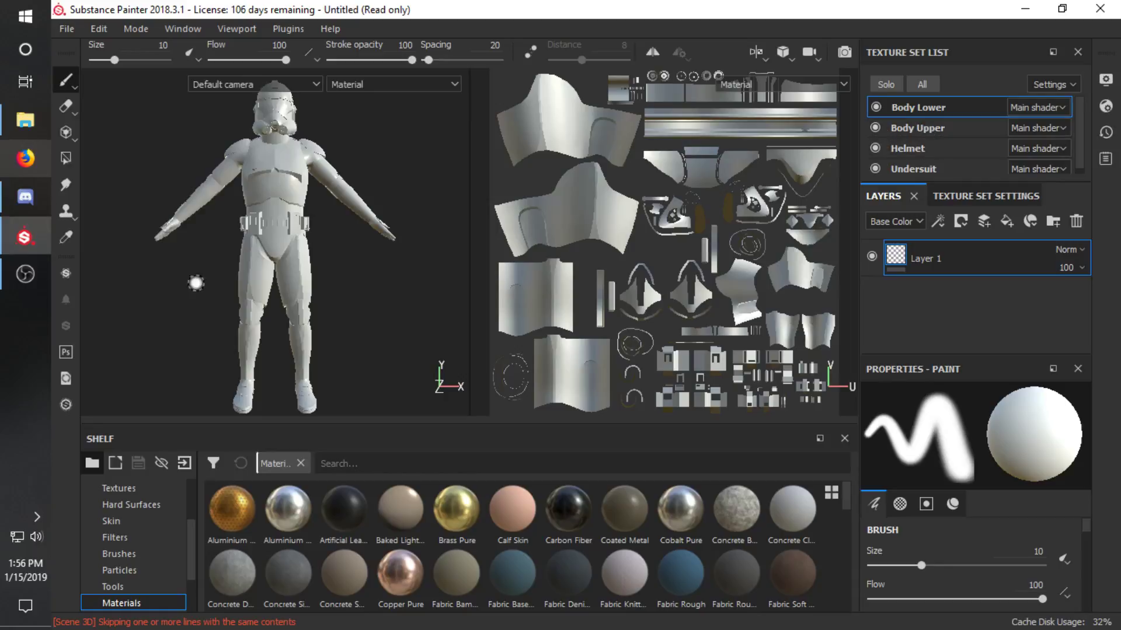
click(880, 148)
click(876, 148)
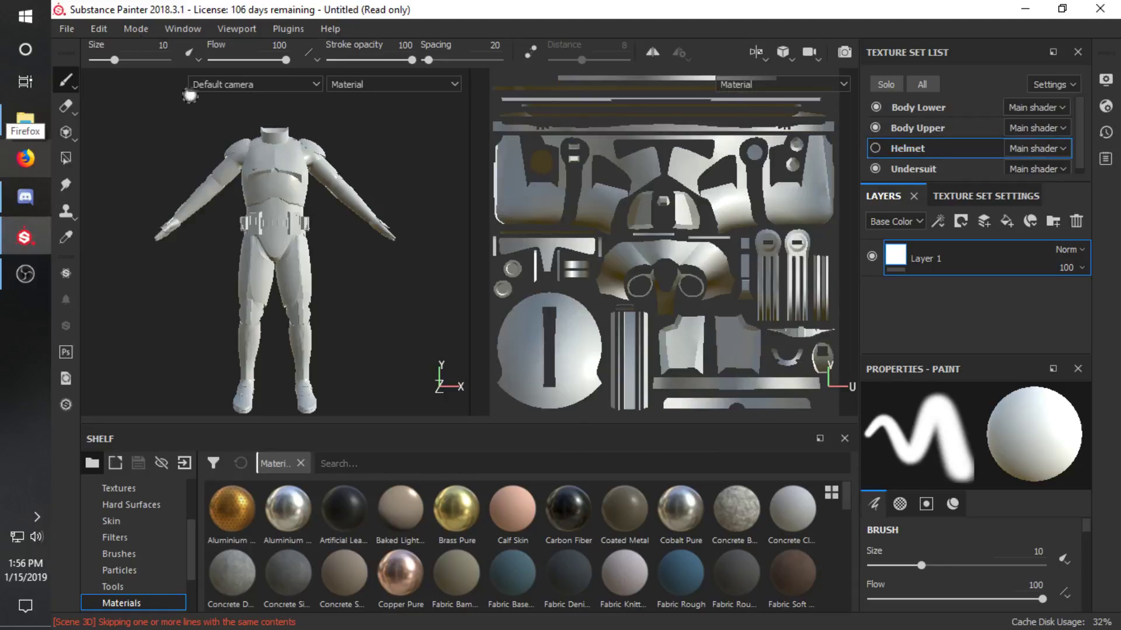
Preview the model in the Iray rendering mode and return to painting mode.
click(144, 28)
click(146, 58)
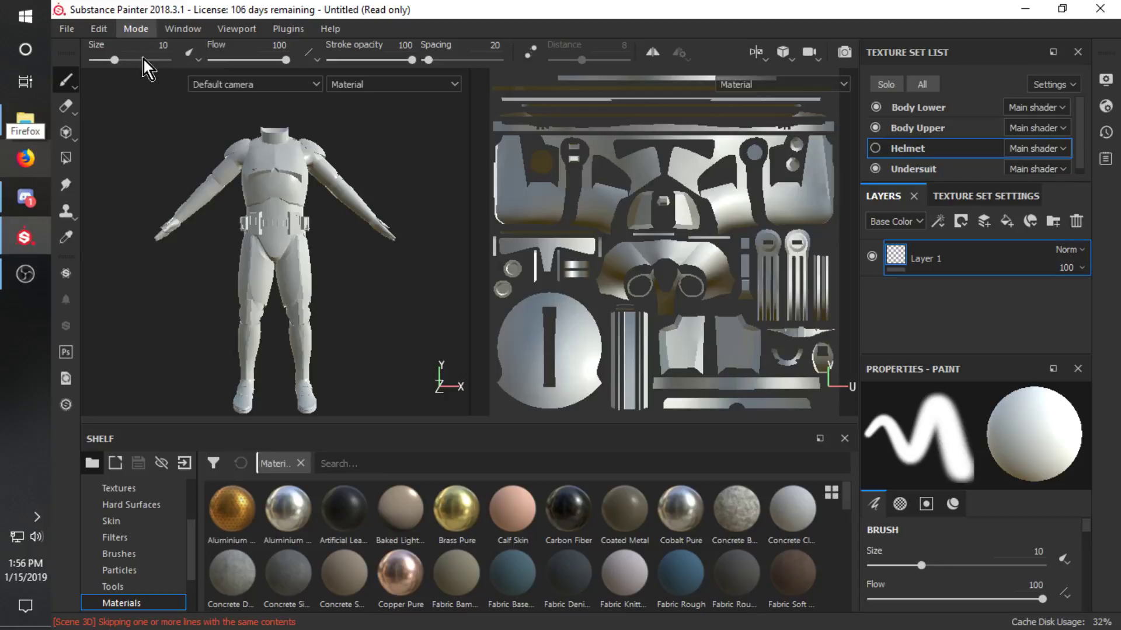
key(F10)
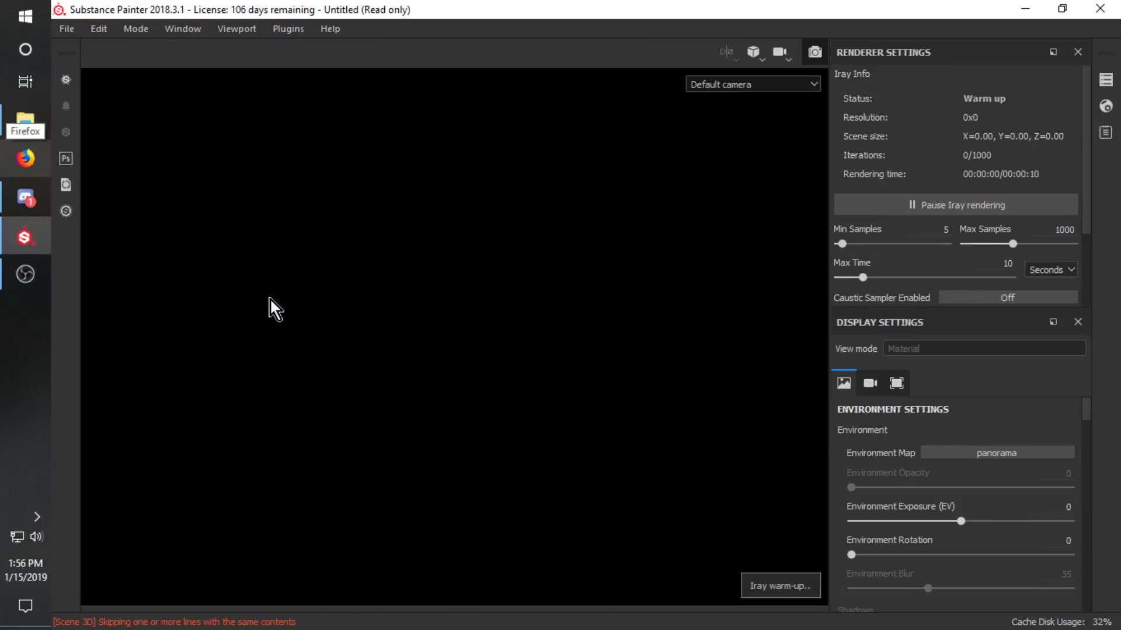
click(129, 28)
click(128, 45)
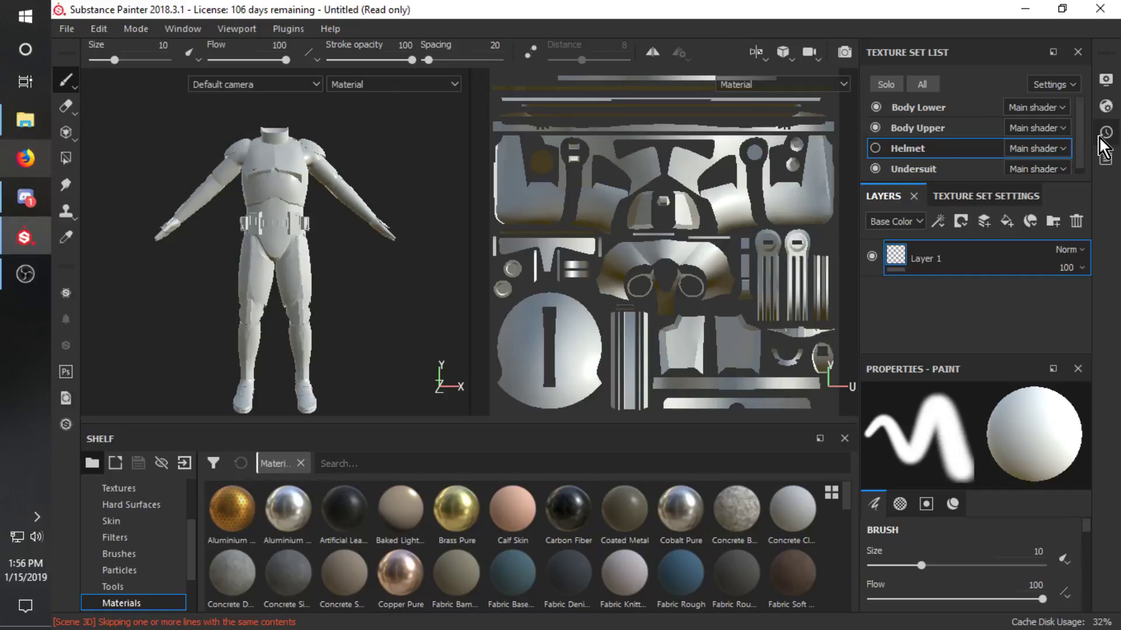
Switch the Main shader to the second pbr-metal shader in the last row of the shader library.
click(1106, 105)
click(985, 153)
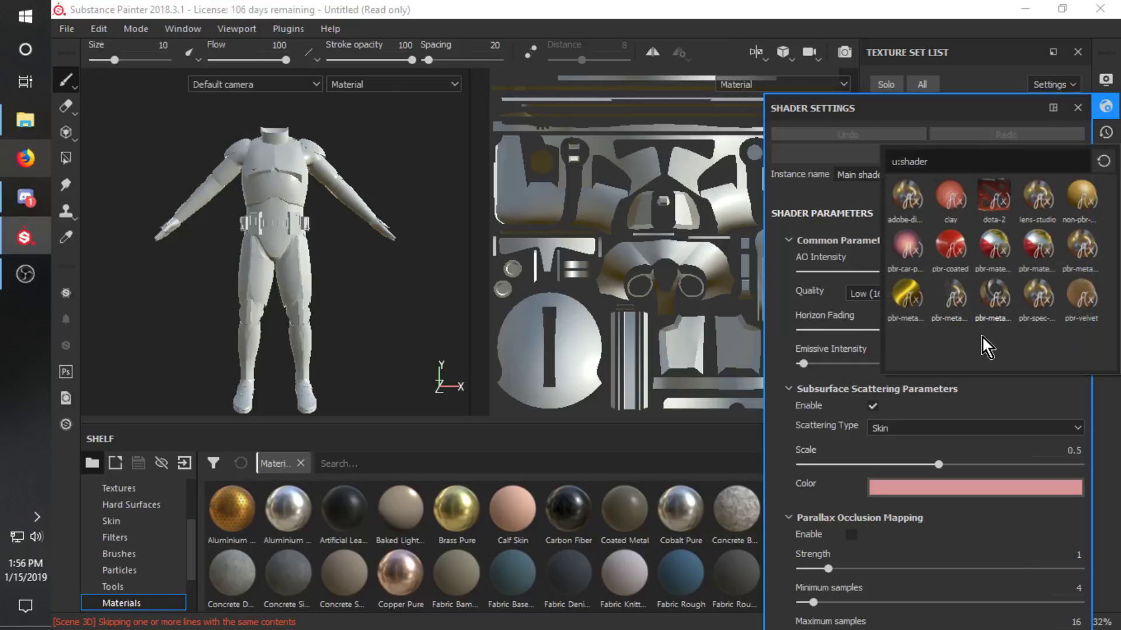
click(954, 296)
click(1105, 108)
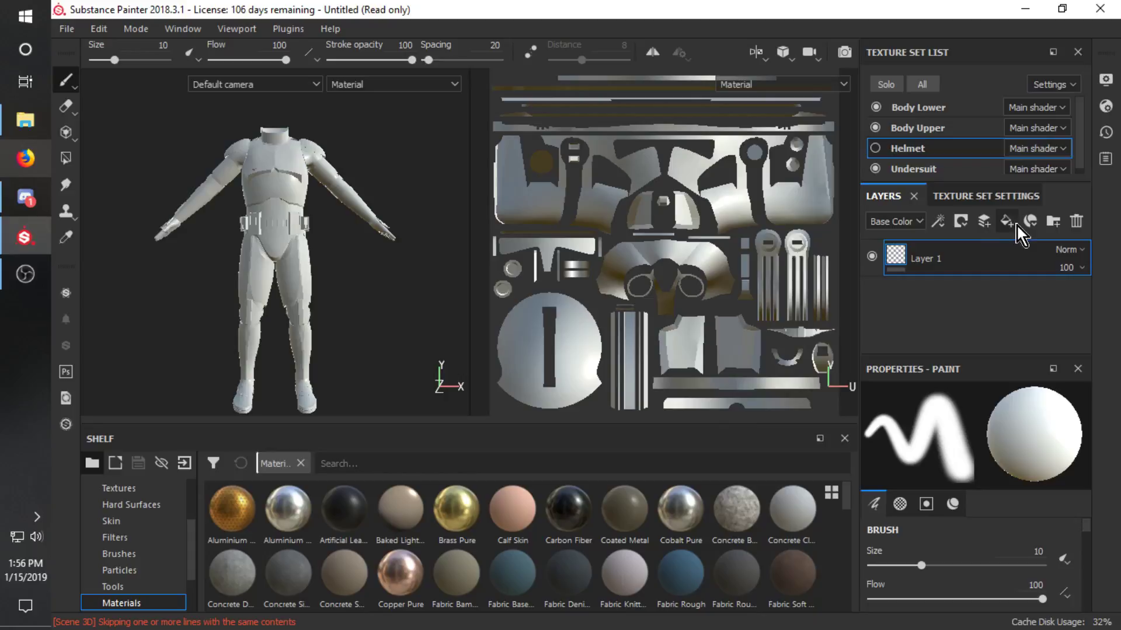
Add a fill layer to the Helmet texture set and make the helmet visible again.
click(1006, 221)
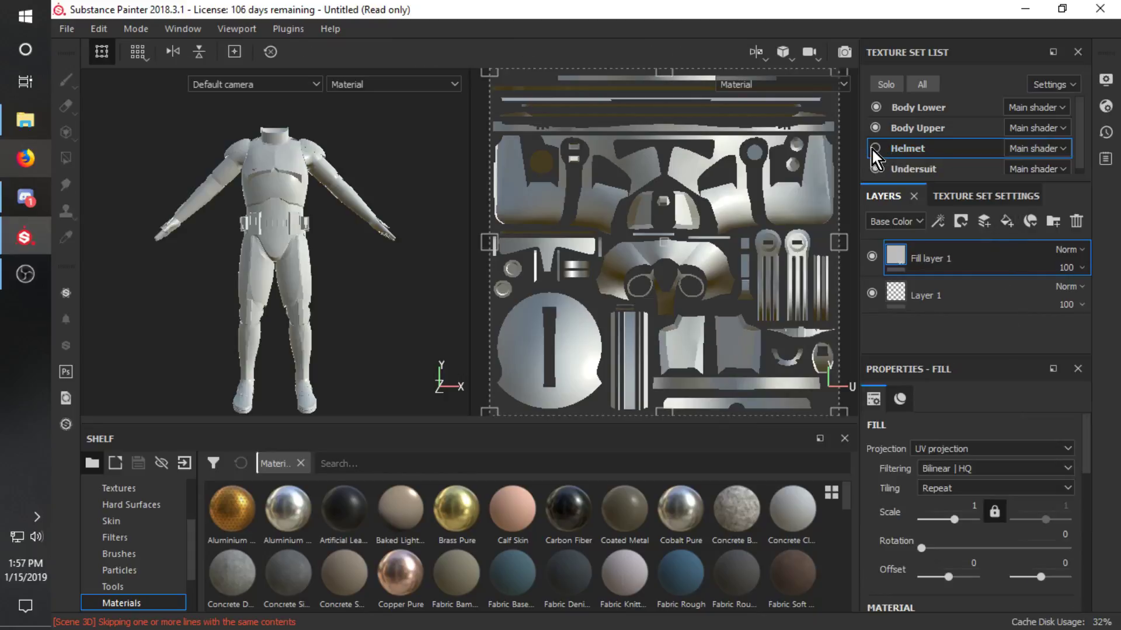
click(874, 148)
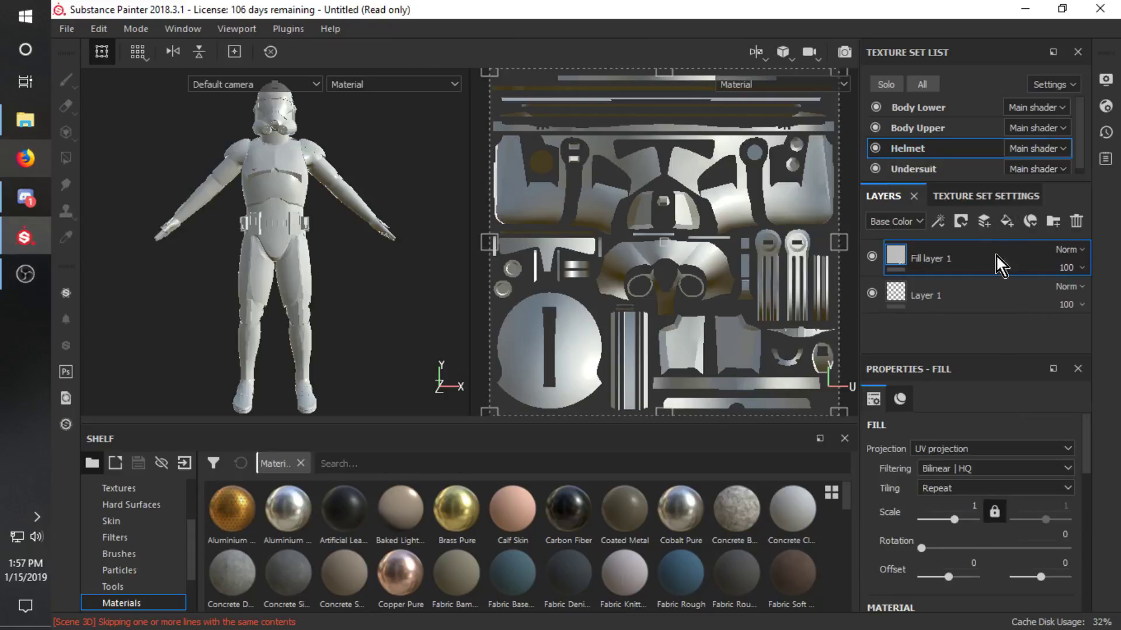
Add an Opacity channel to the Helmet texture set and check the list of channels that can still be added.
click(1002, 198)
click(1051, 252)
click(1048, 165)
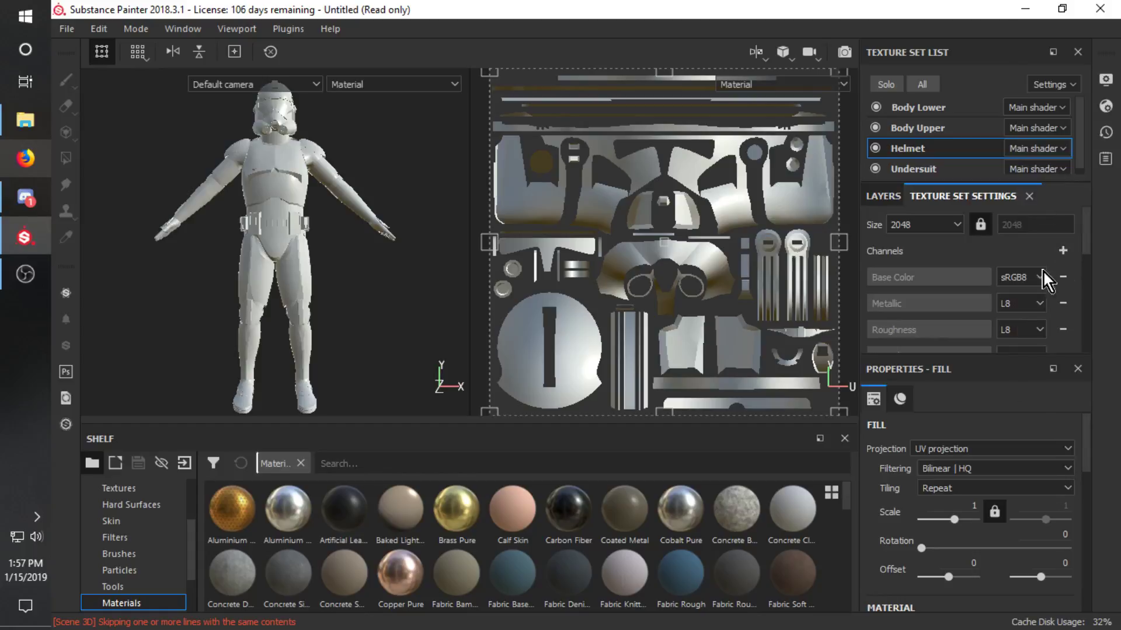
scroll(934, 262, down, 5)
scroll(949, 281, down, 3)
scroll(957, 315, up, 8)
click(896, 199)
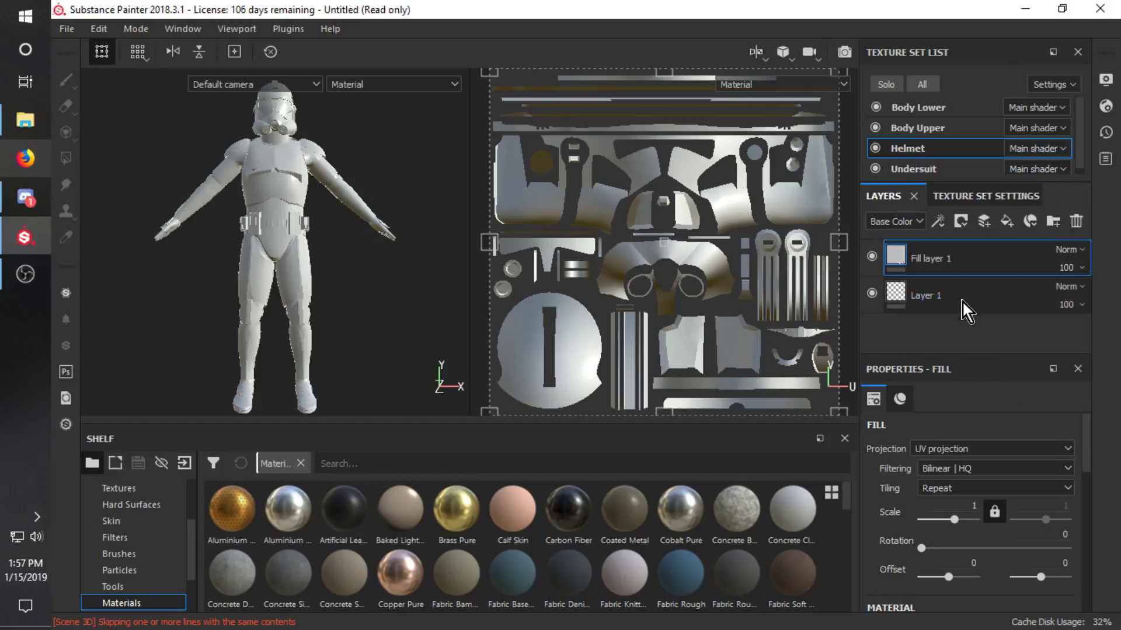
scroll(980, 466, down, 1)
click(980, 196)
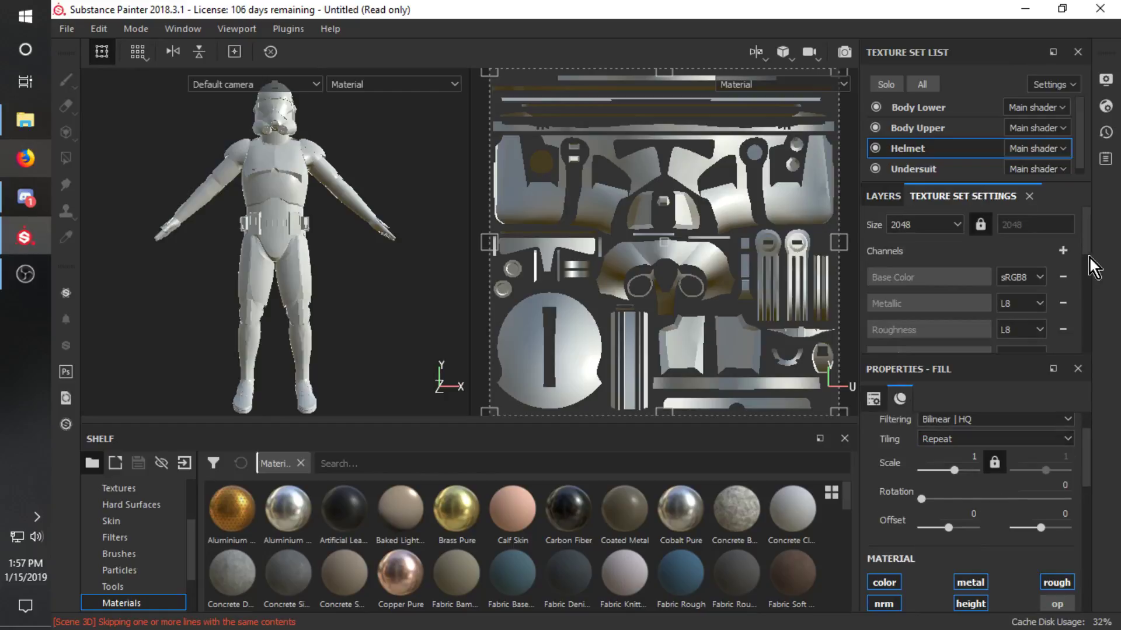
click(1059, 255)
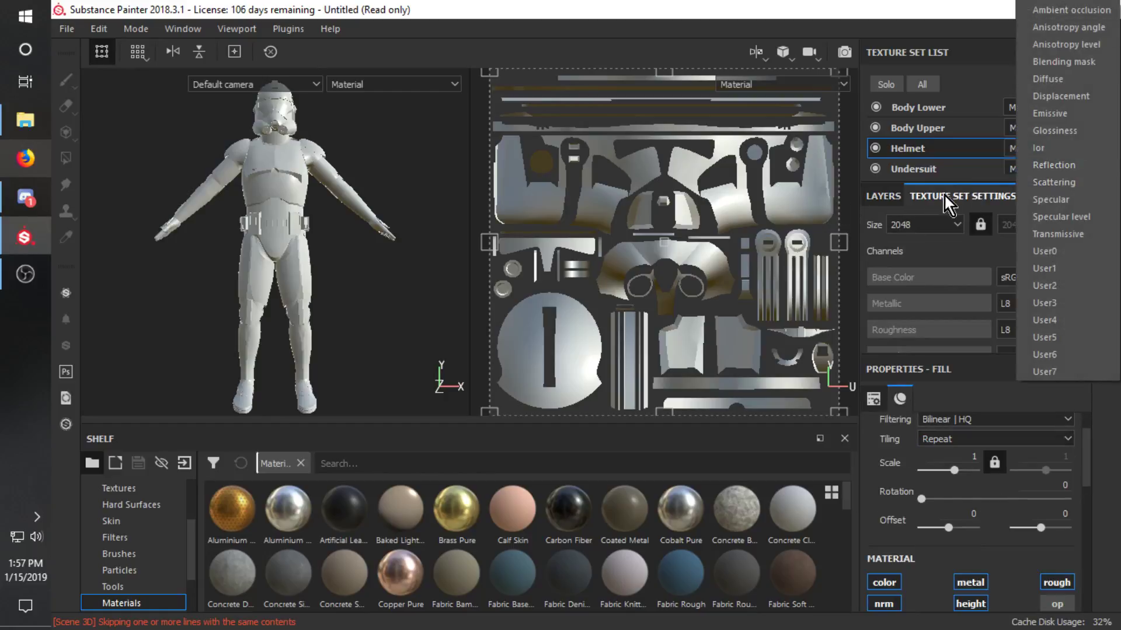
click(884, 195)
Enable the opacity channel on the helmet's fill layer and set its opacity to 0.
scroll(1053, 548, down, 1)
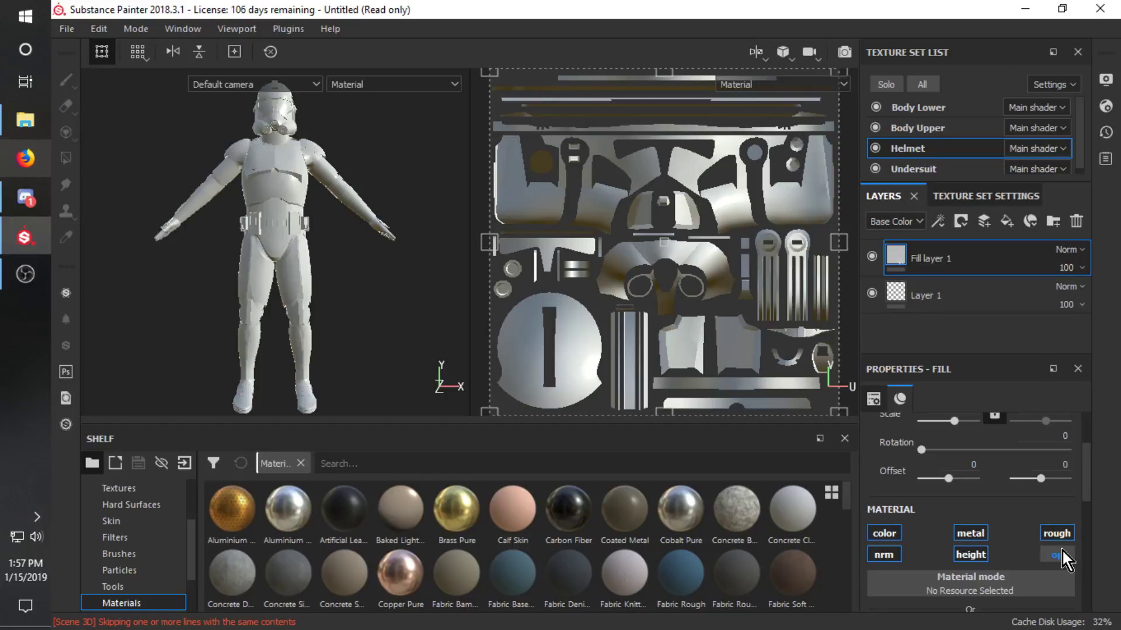
scroll(1063, 554, down, 5)
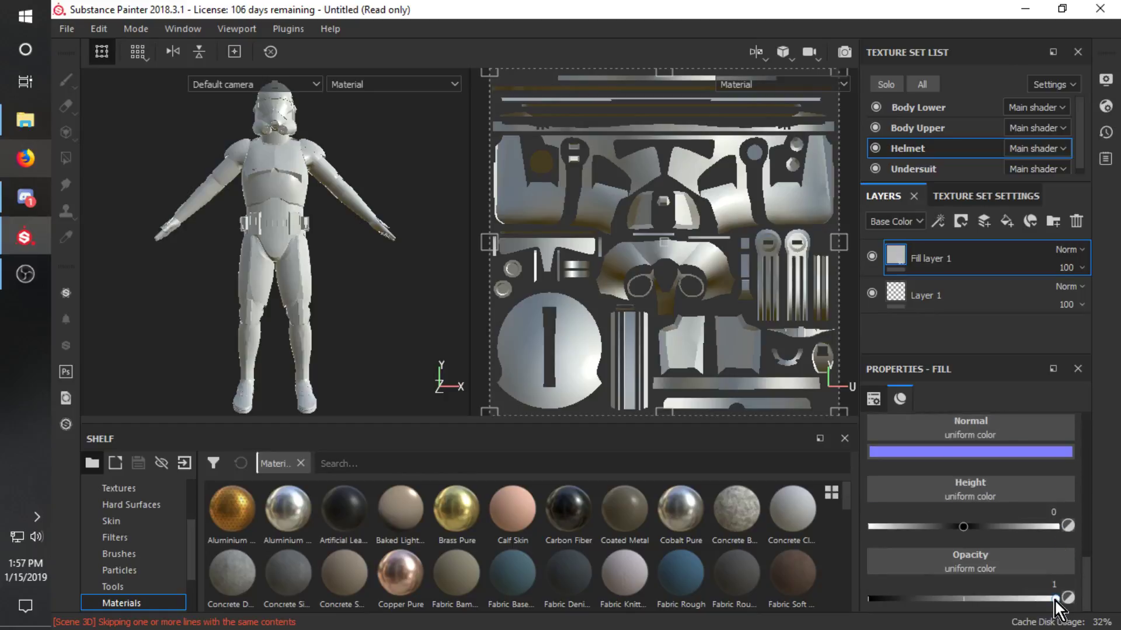
drag(1055, 599, 867, 599)
Preview the model in the Iray rendering mode, return to painting mode, and delete the helmet's fill layer.
click(134, 30)
click(127, 60)
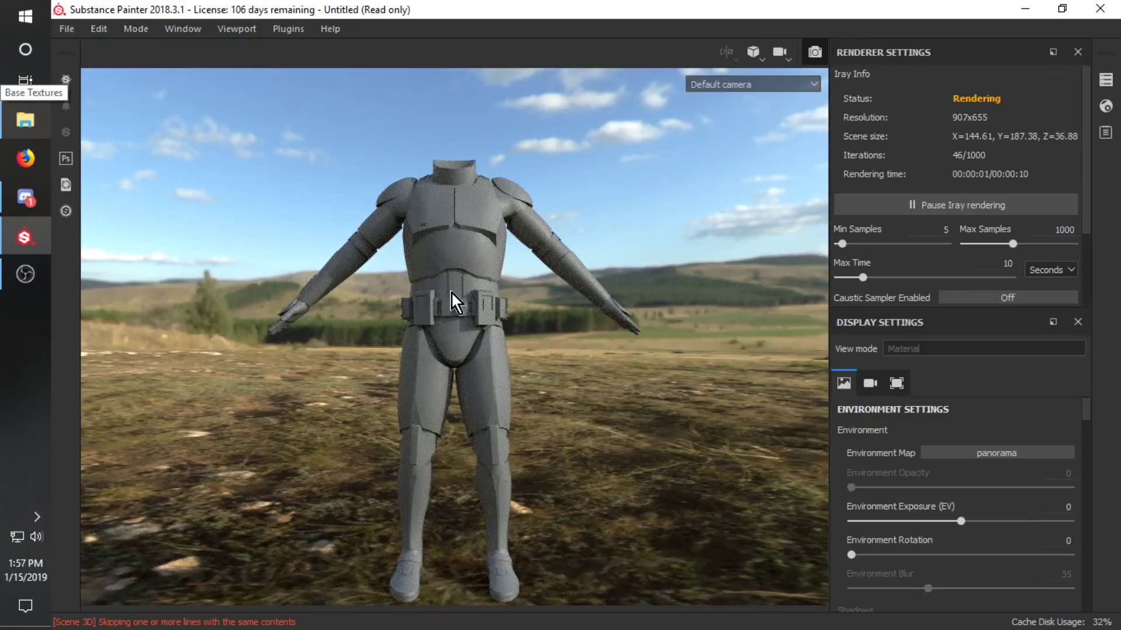
click(136, 29)
click(144, 47)
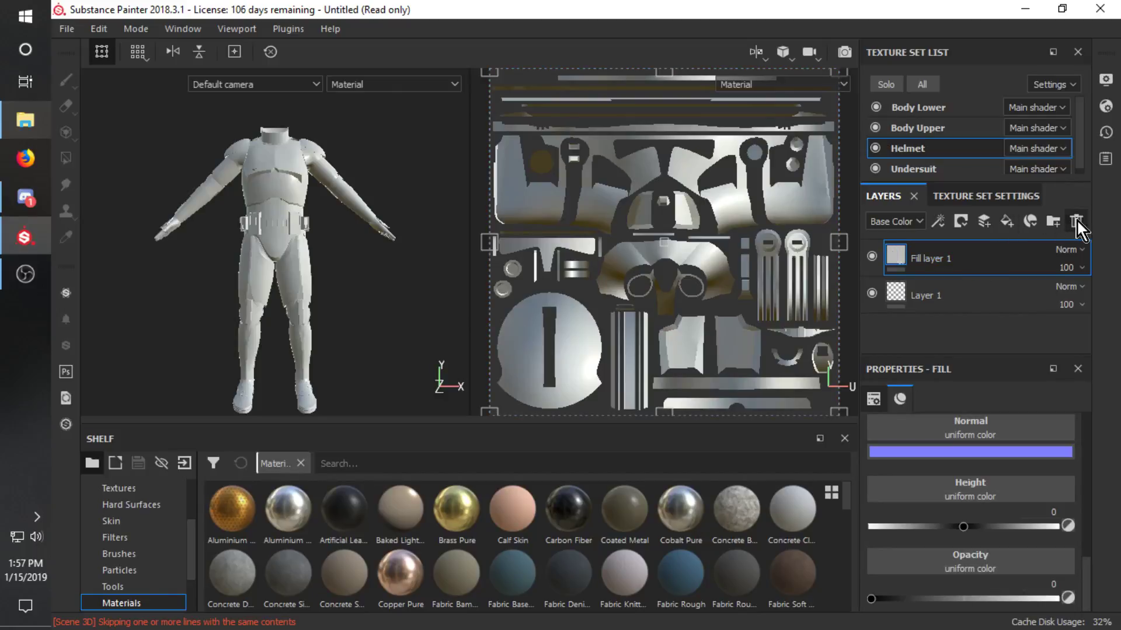
click(1076, 220)
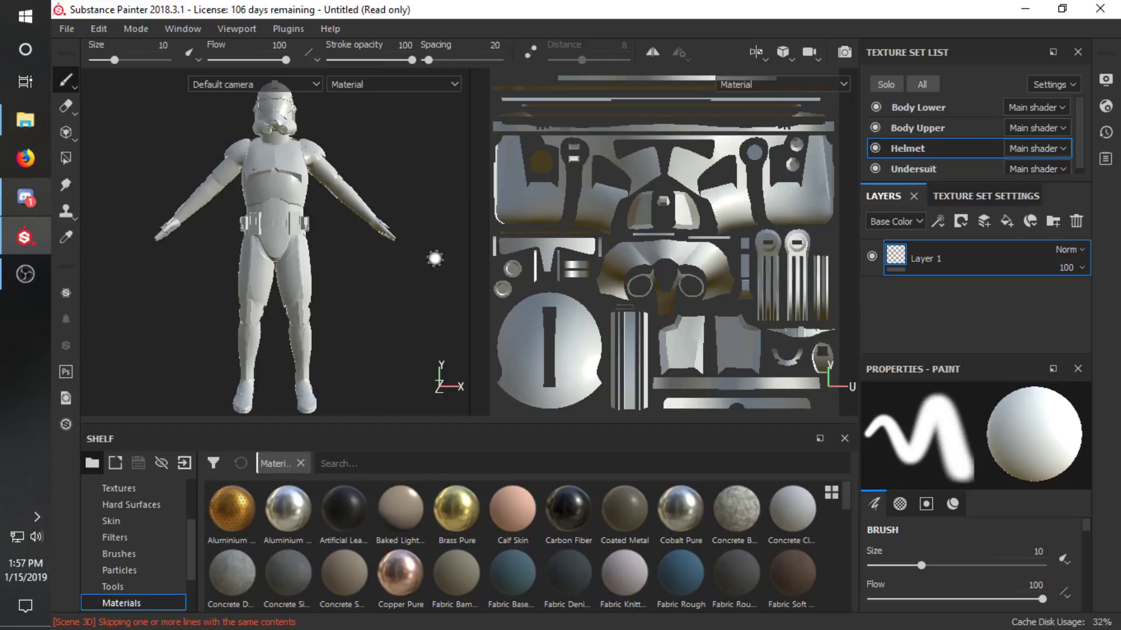
alt+drag(366, 250, 363, 306)
scroll(333, 205, up, 3)
alt+middle_drag(340, 140, 353, 177)
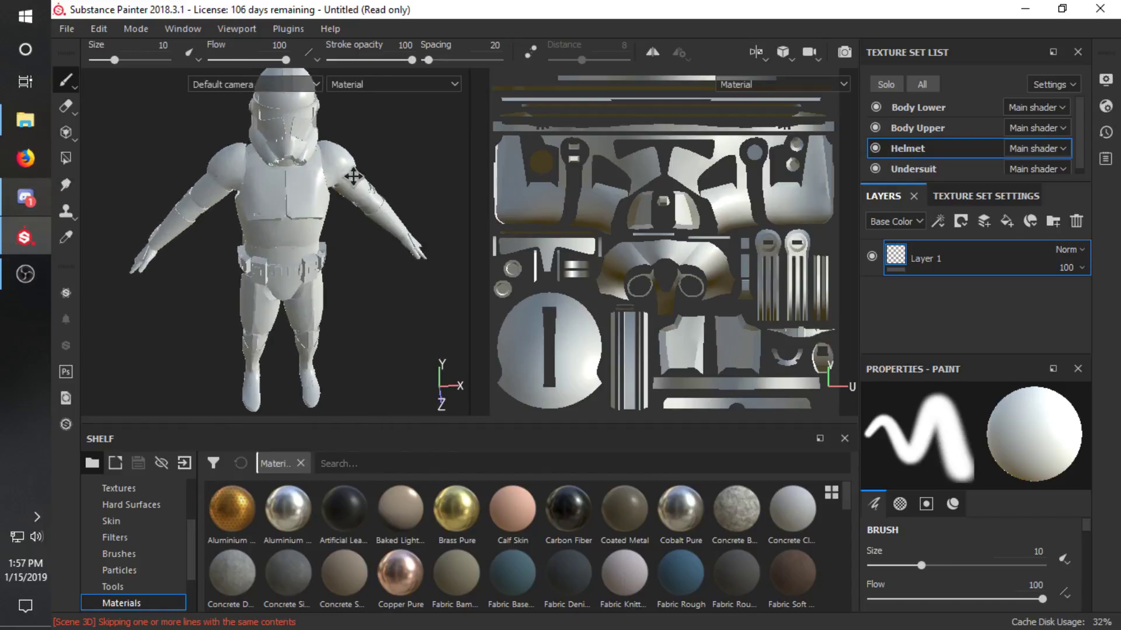
alt+drag(353, 176, 302, 204)
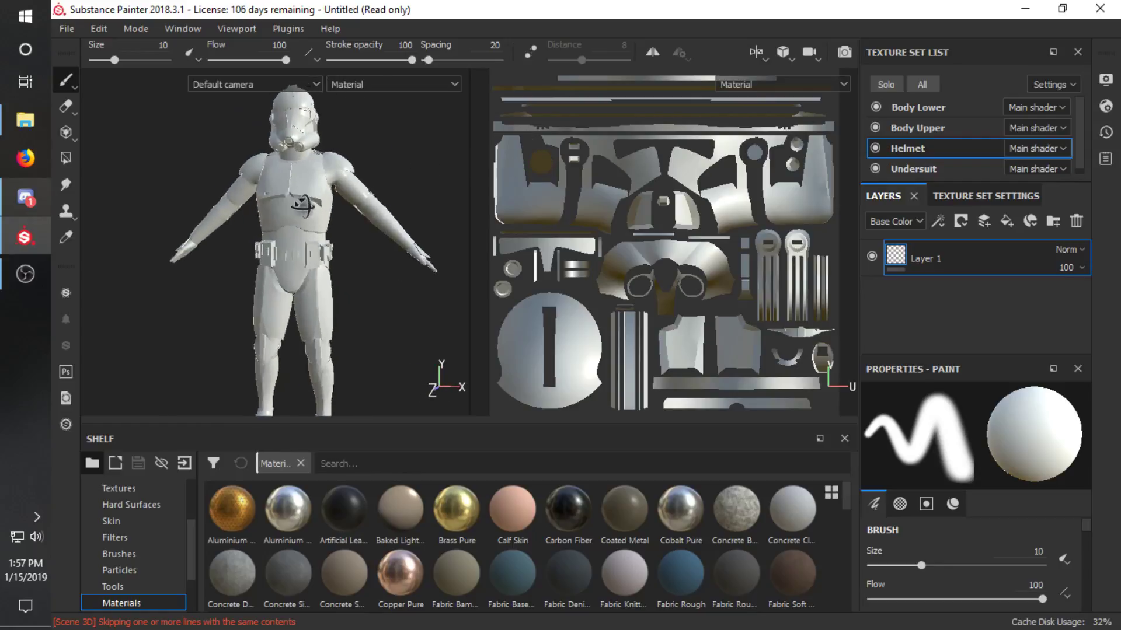
scroll(302, 204, down, 4)
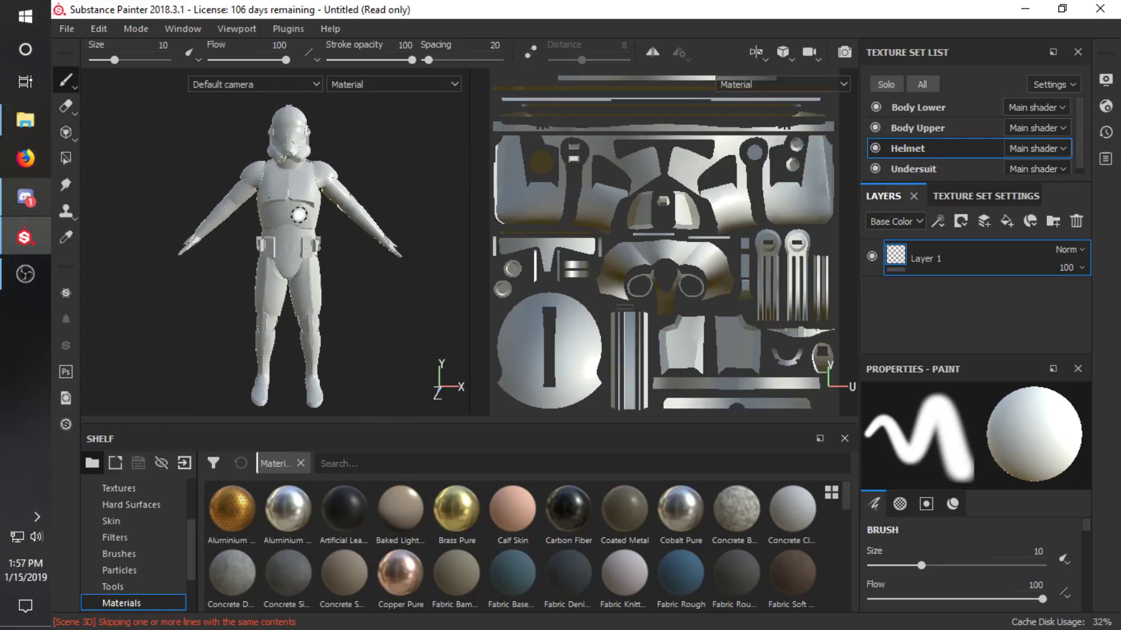
Bring the MediumWear_CO, Body_Lower_CO and Body_Upper_CO images from the Base Textures folder in File Explorer into the shelf.
click(25, 120)
click(936, 243)
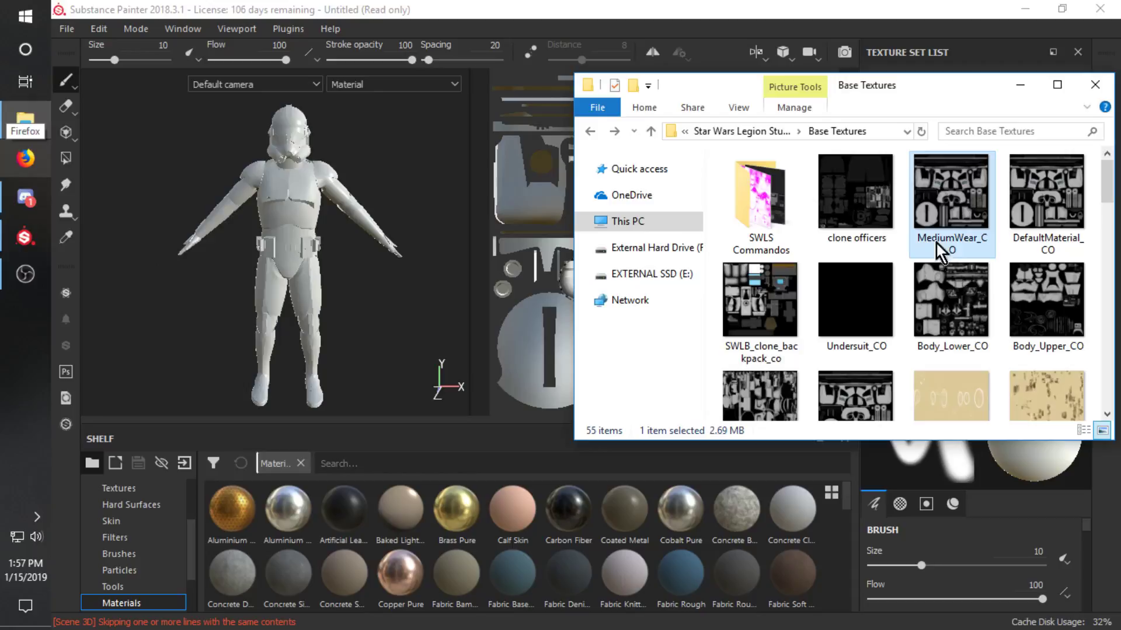
ctrl+click(953, 335)
ctrl+click(1049, 307)
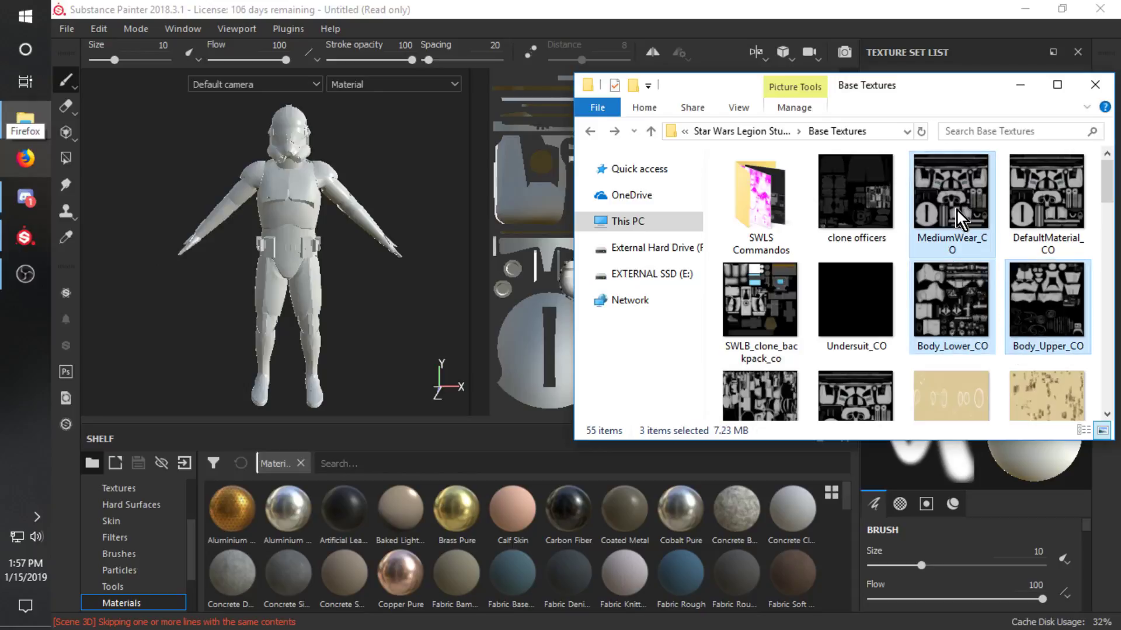
drag(939, 250, 506, 528)
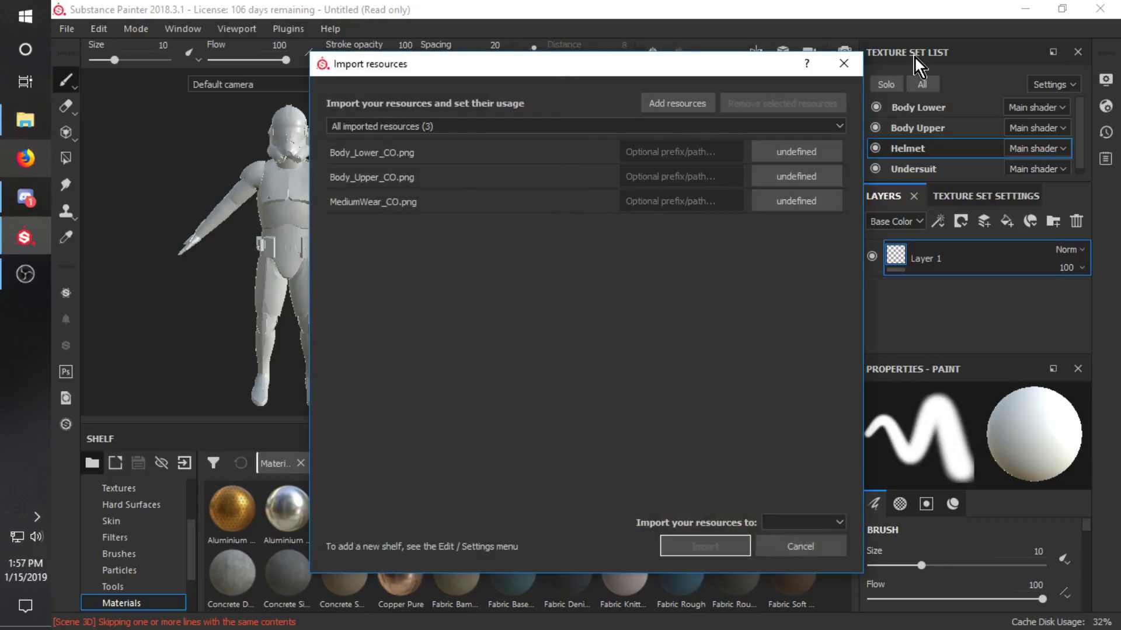
Set the usage of Body_Lower_CO, Body_Upper_CO and MediumWear_CO to texture in the resource import.
click(814, 149)
click(816, 152)
click(856, 215)
click(798, 178)
click(800, 182)
click(832, 246)
click(818, 207)
click(818, 207)
click(834, 266)
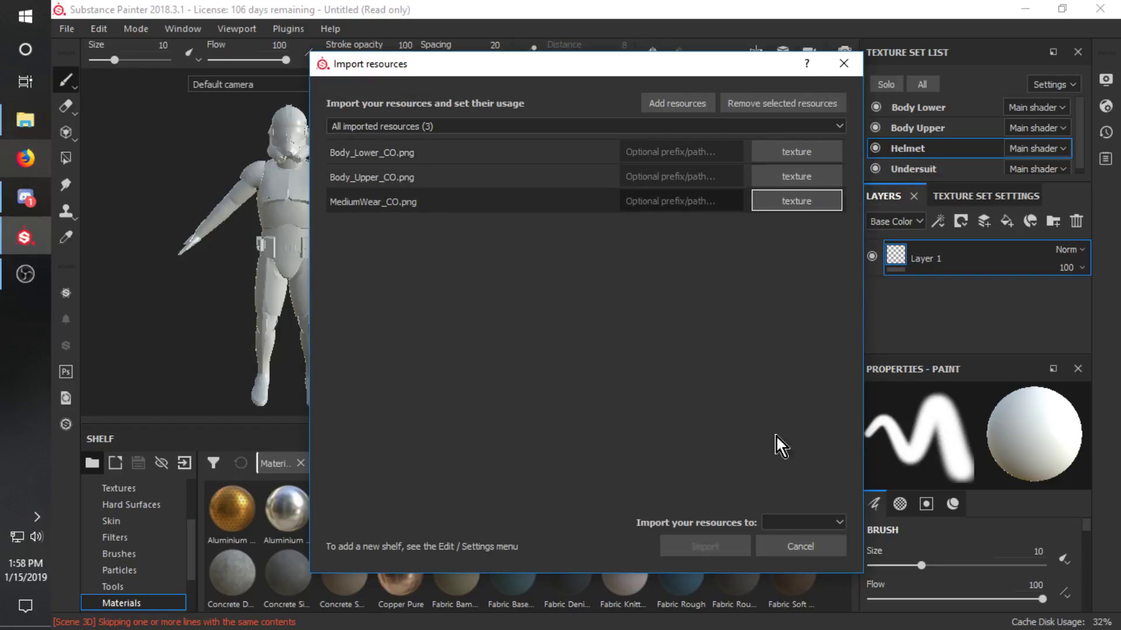
Import the three textures into the current session.
click(795, 522)
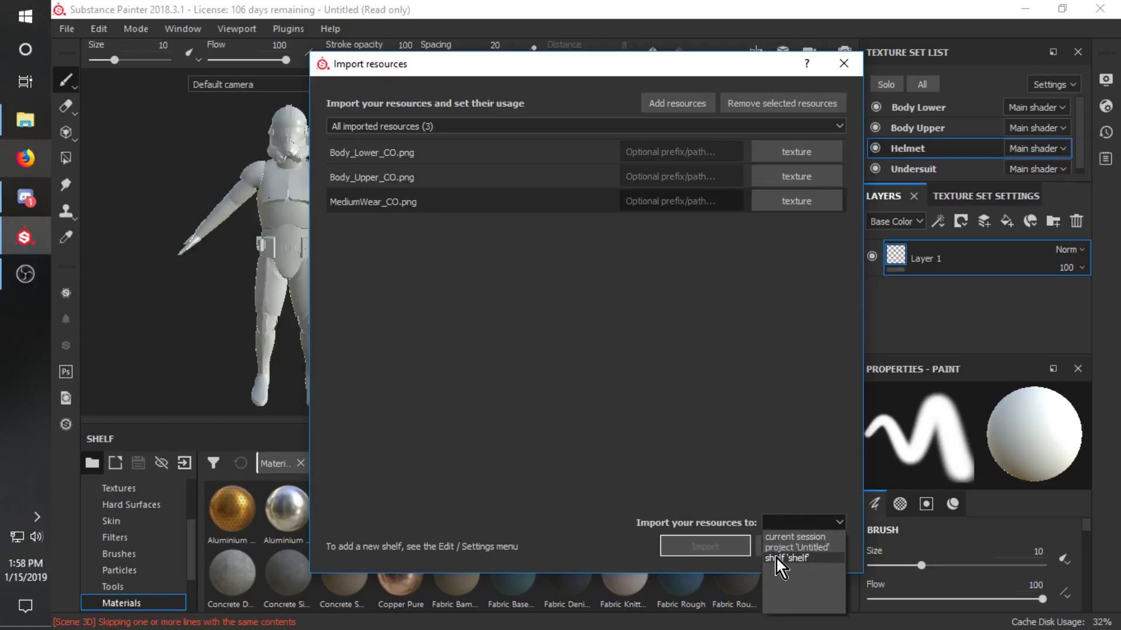
click(782, 530)
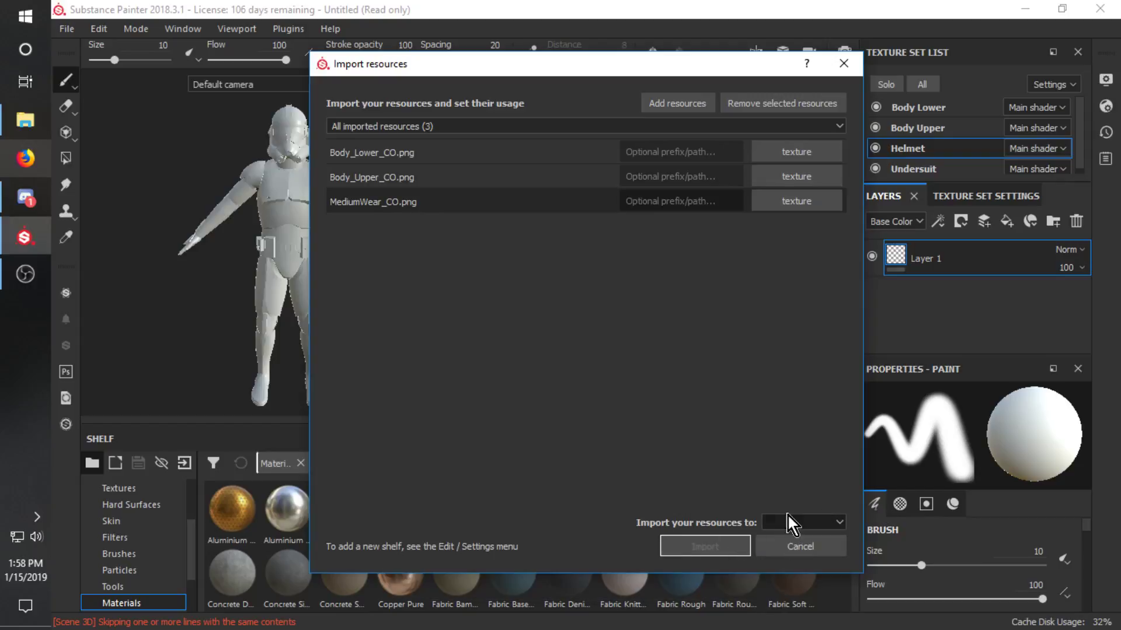
click(794, 523)
click(786, 537)
click(677, 548)
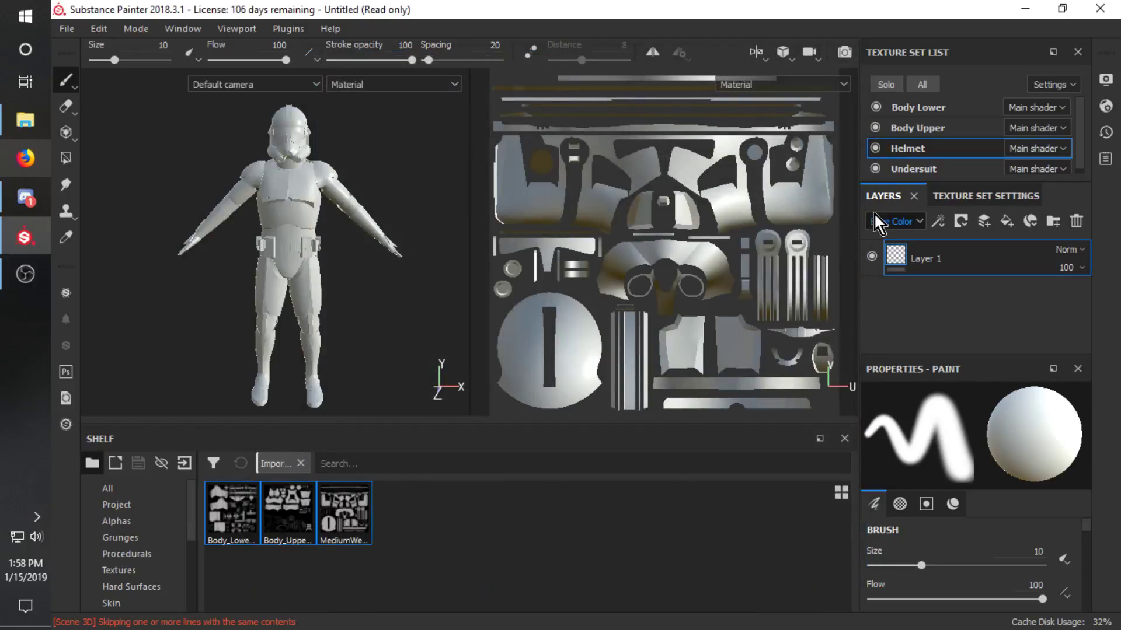
Select the Undersuit texture set and replace its Layer 1 with a new fill layer.
click(970, 165)
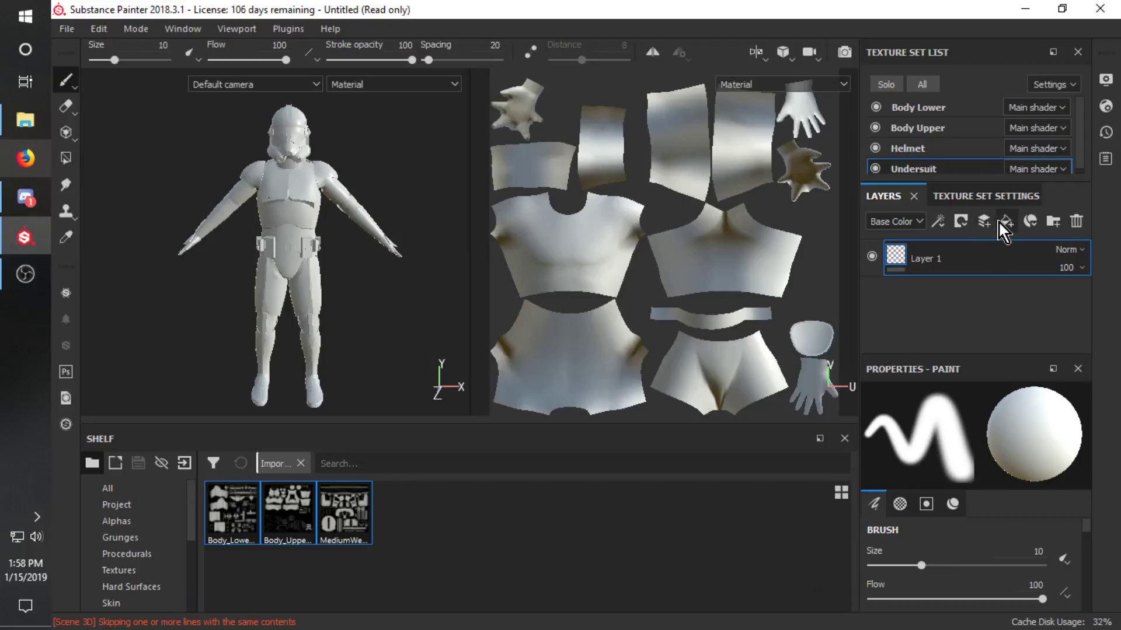
click(1076, 221)
click(1012, 228)
scroll(992, 542, up, 5)
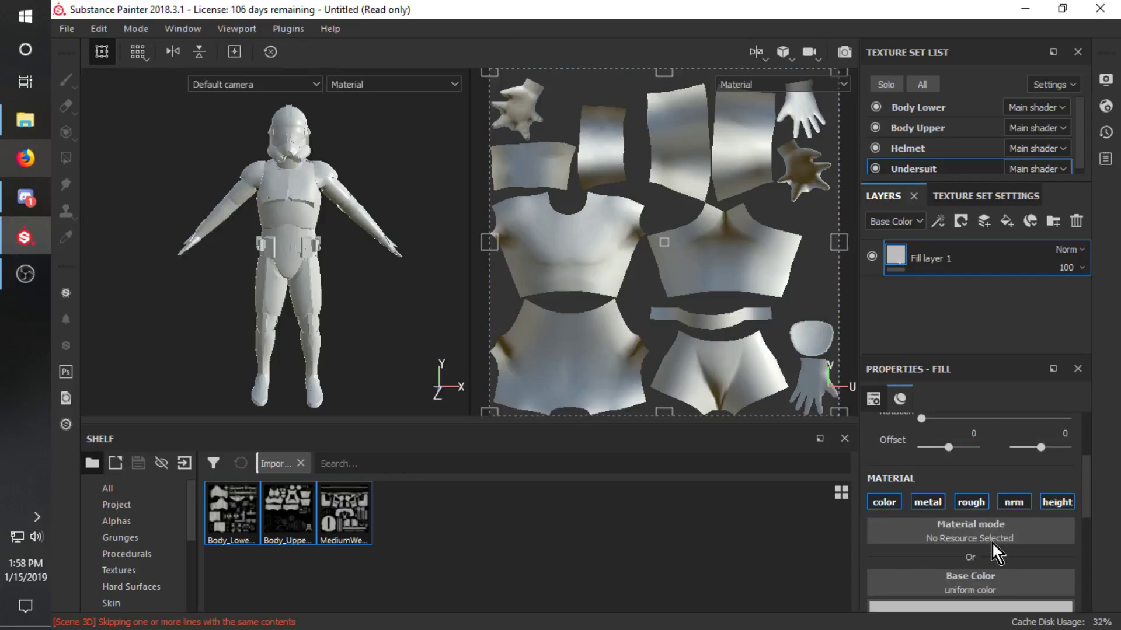
Set the base color of the Undersuit's fill layer to black.
click(979, 559)
drag(940, 451, 1018, 529)
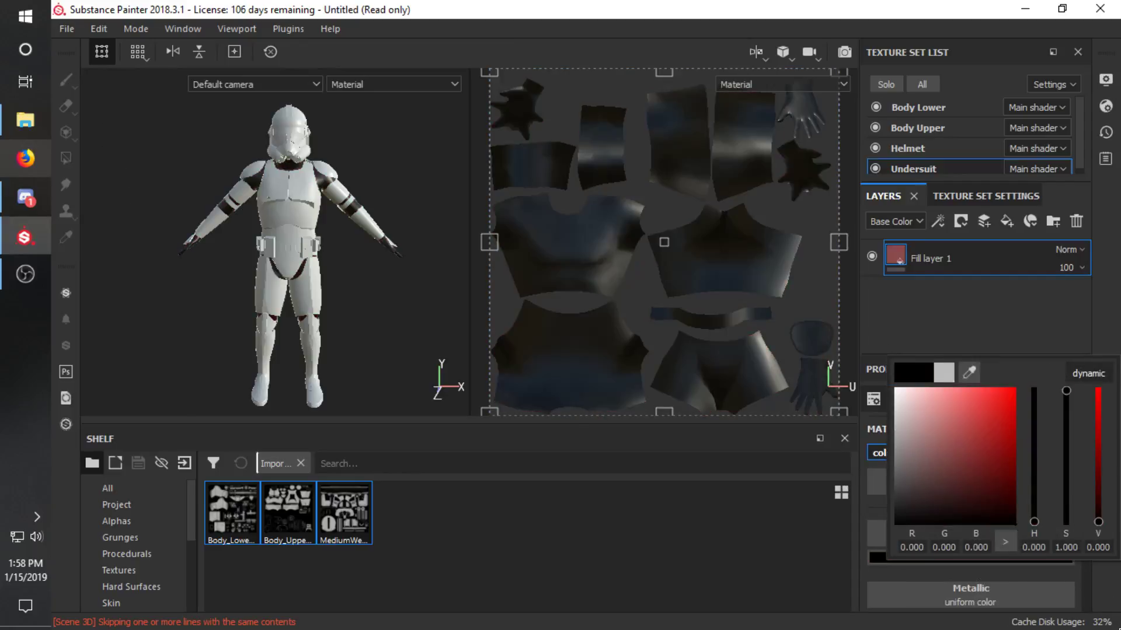
click(356, 229)
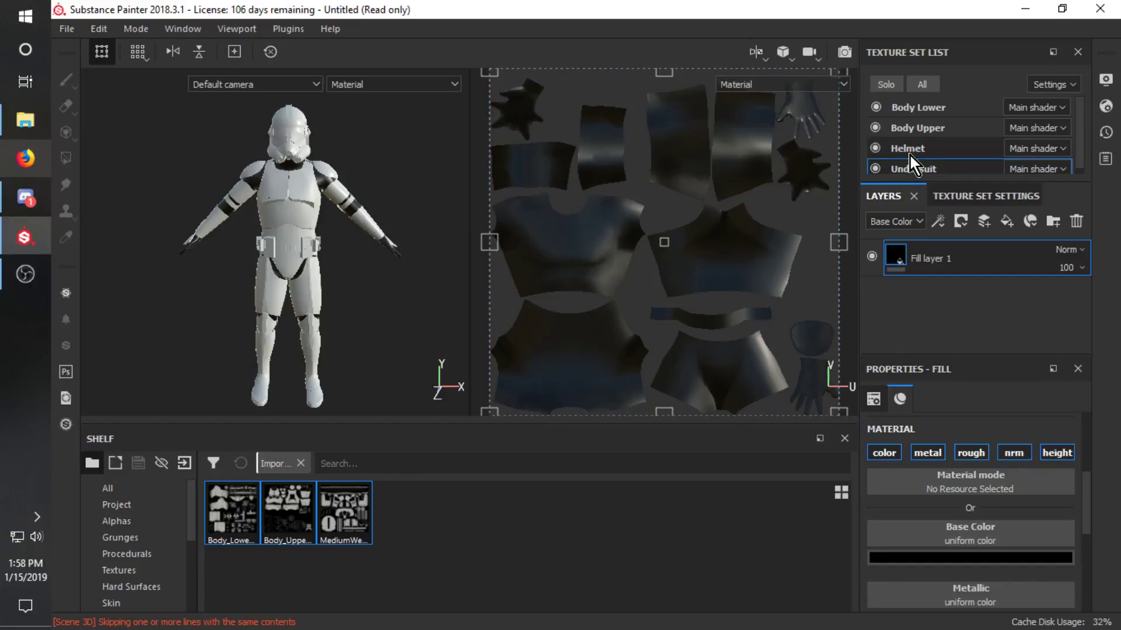
Replace the Helmet's Layer 1 with a fill layer that uses the MediumWear_CO texture as base color.
click(926, 155)
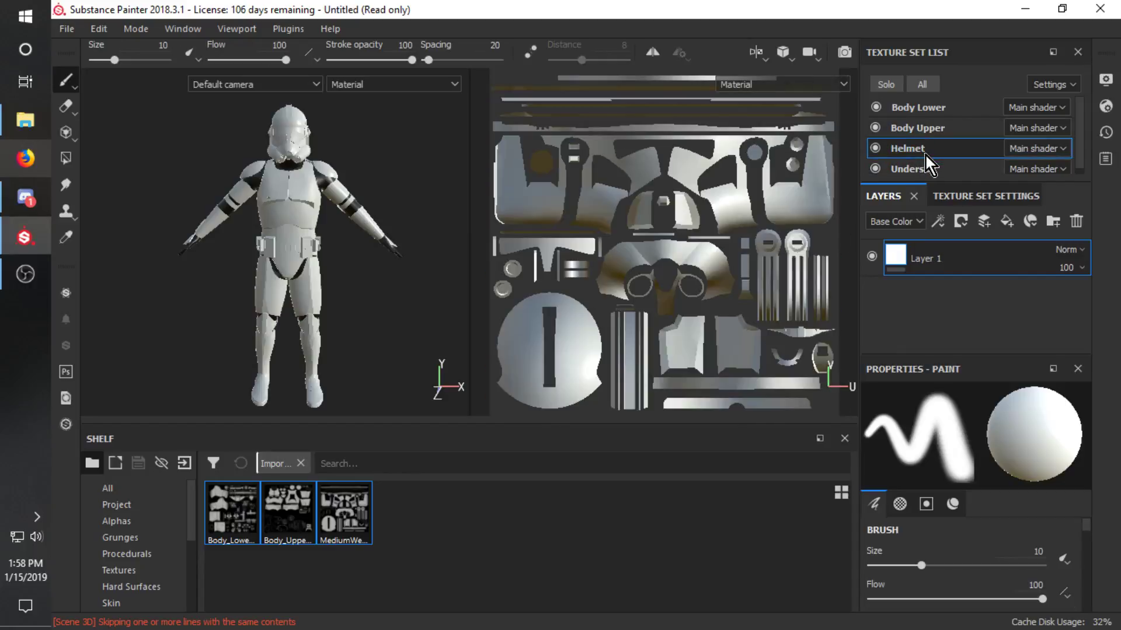
click(1076, 223)
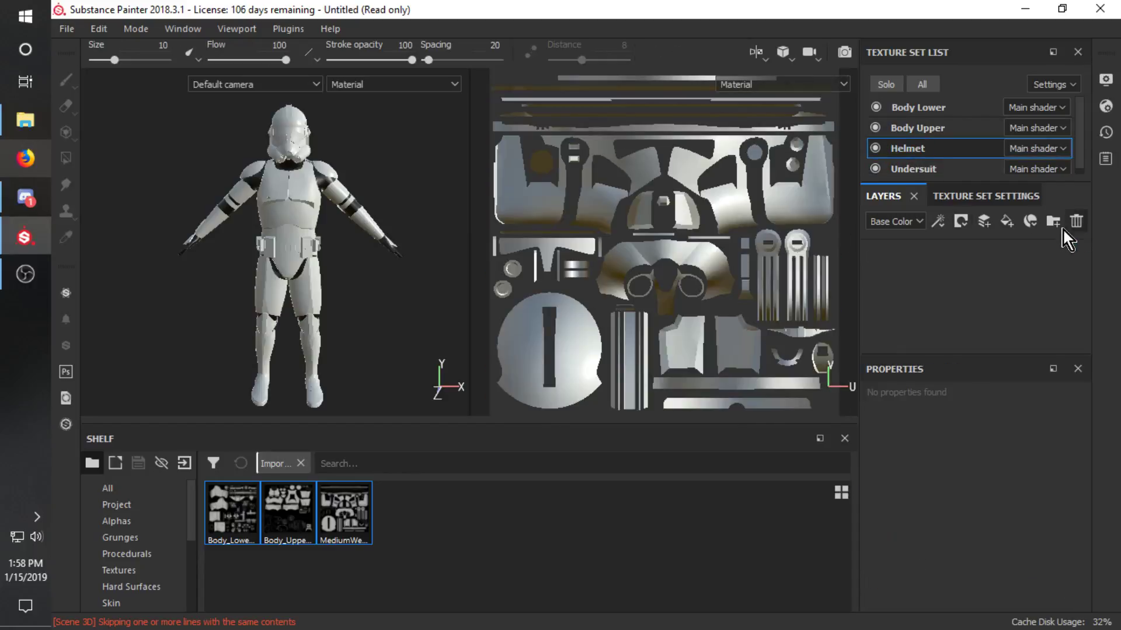
click(1009, 225)
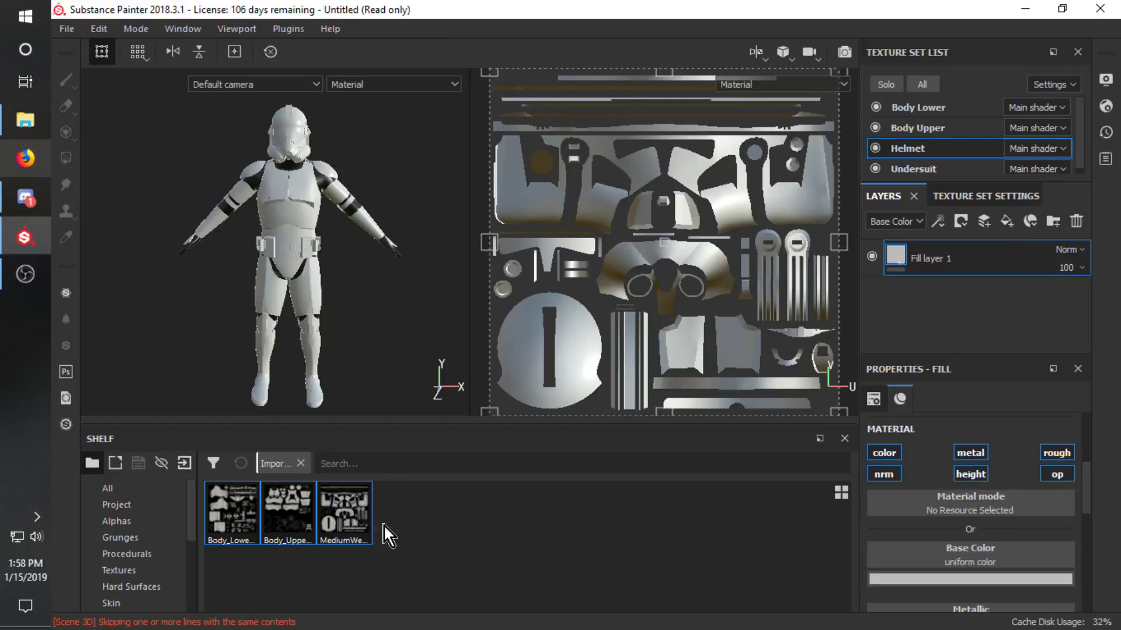
click(330, 516)
drag(335, 502, 936, 559)
alt+drag(348, 234, 378, 254)
Replace Body Upper's Layer 1 with a fill layer that uses the Body_Upper_CO texture as base color.
click(950, 123)
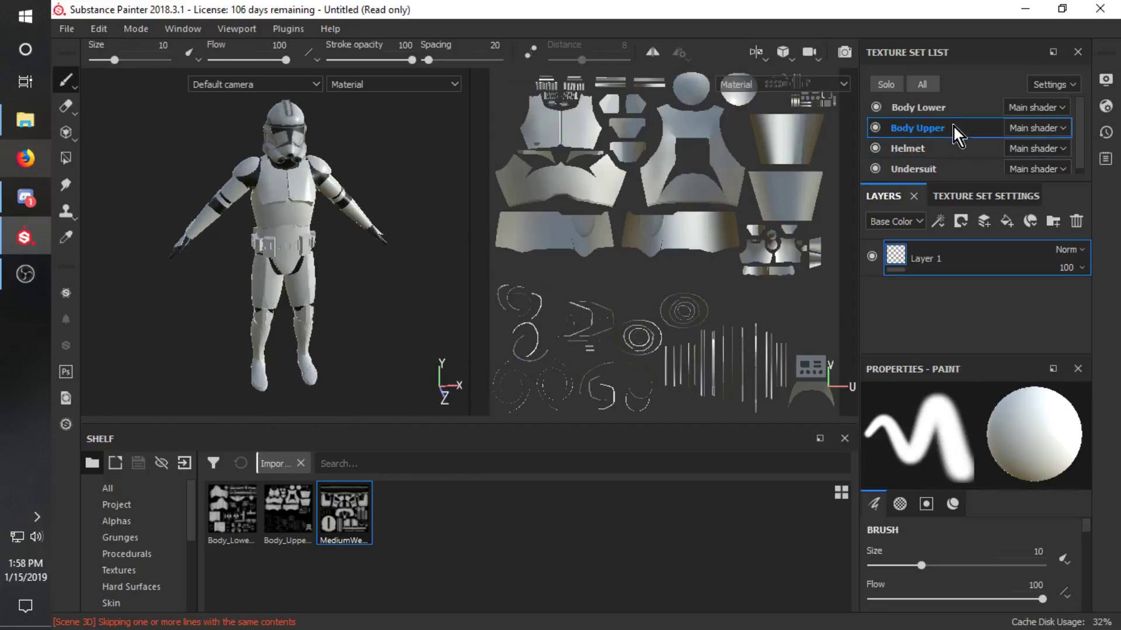
click(1074, 219)
click(1005, 222)
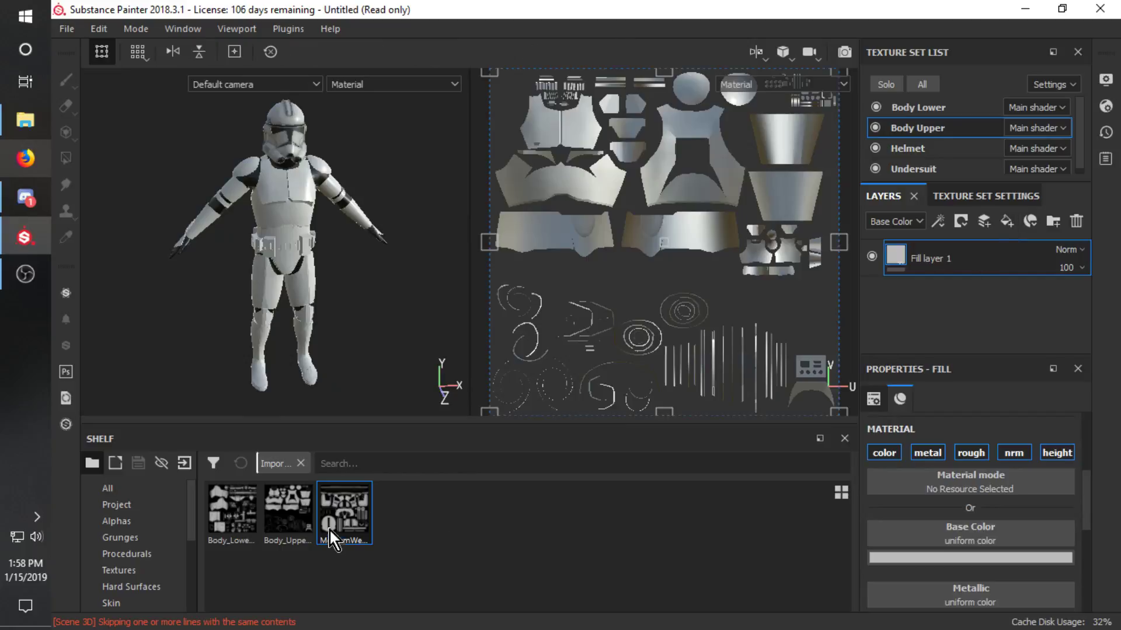
drag(286, 524, 956, 539)
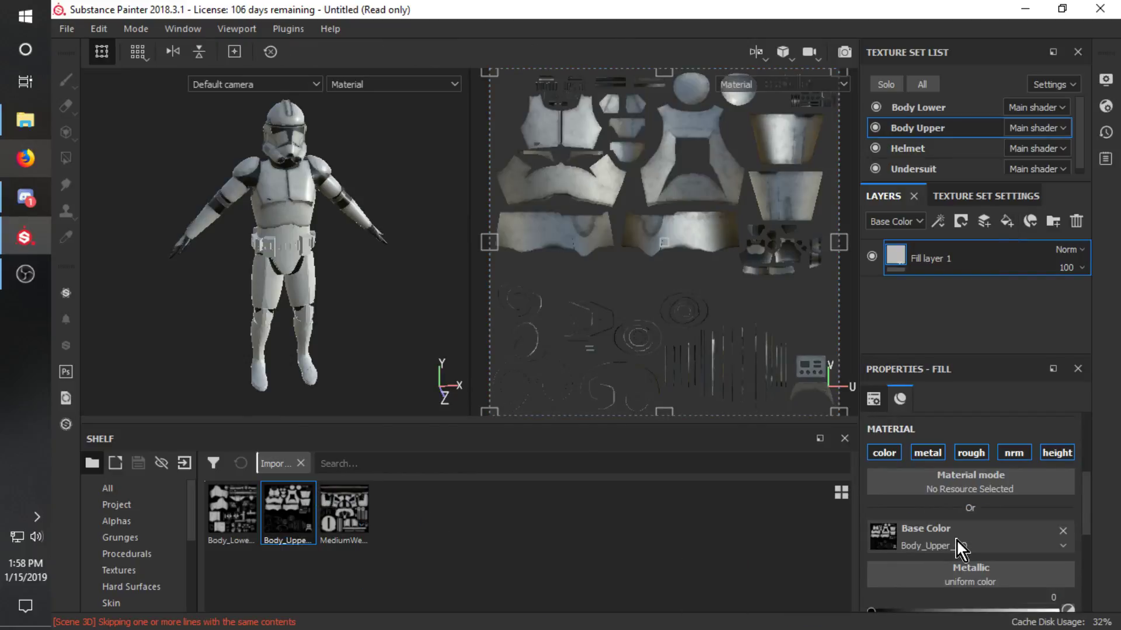
Replace Body Lower's Layer 1 with a fill layer that uses the Body_Lower_CO texture as base color.
click(951, 111)
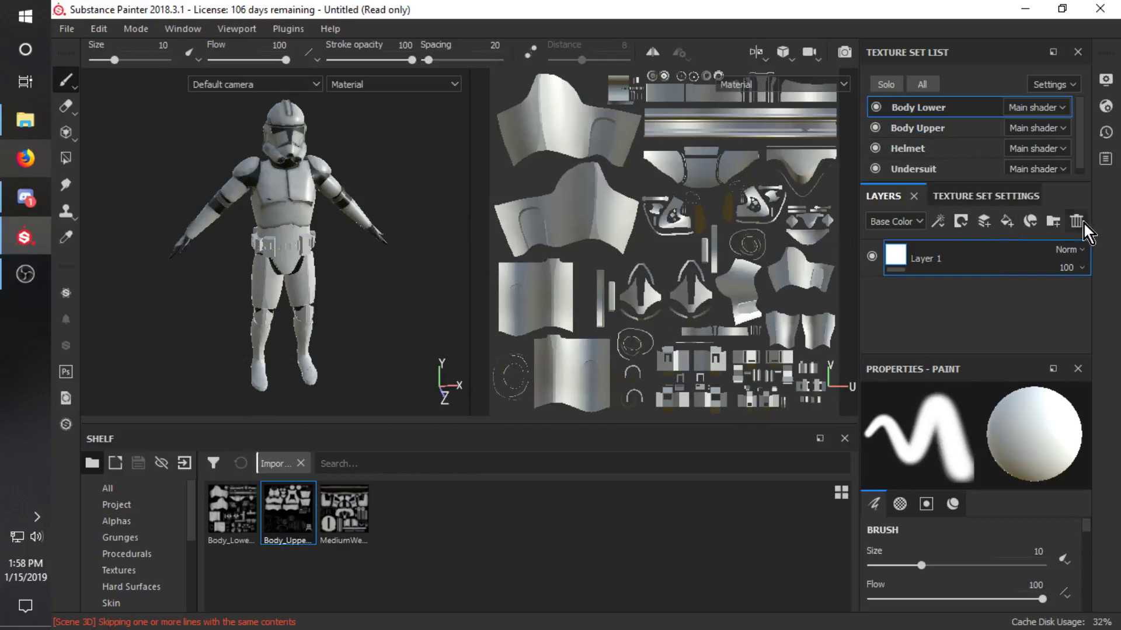
click(1075, 221)
click(1005, 222)
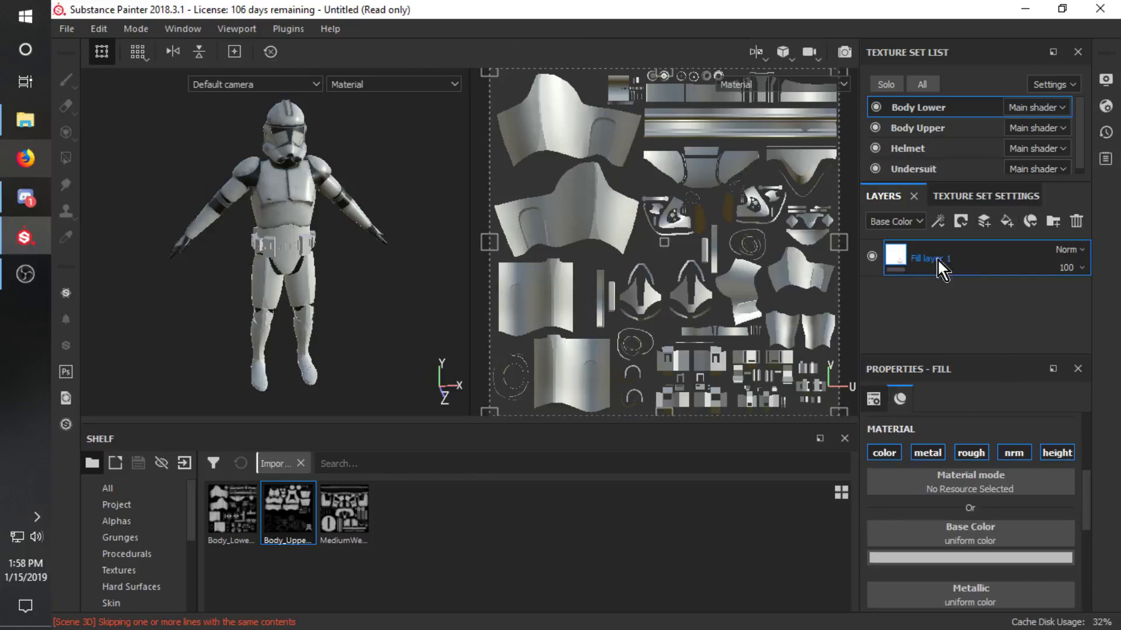
drag(237, 503, 947, 521)
mouse_move(359, 232)
alt+mouse_down()
mouse_move(404, 219)
mouse_move(112, 191)
mouse_move(618, 184)
mouse_move(421, 201)
mouse_move(258, 199)
mouse_move(330, 200)
alt+mouse_up()
alt+middle_drag(316, 185, 293, 180)
mouse_move(293, 179)
alt+mouse_down()
mouse_move(269, 194)
mouse_move(276, 186)
alt+mouse_up()
Preview the textured trooper in Iray rendering mode and return to painting mode.
click(121, 25)
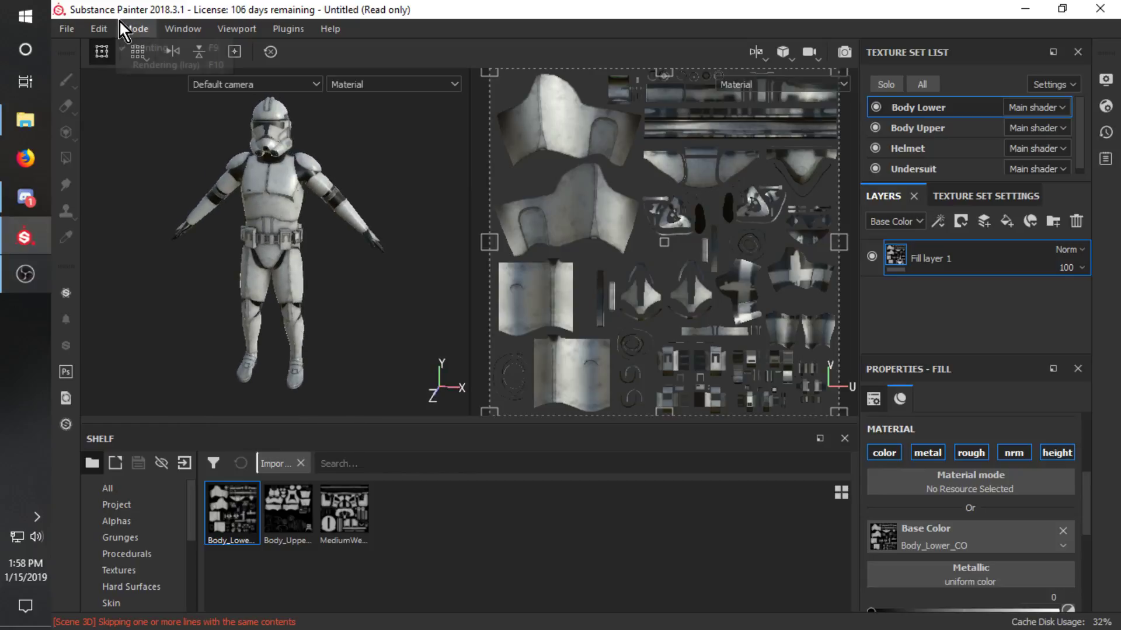
key(Escape)
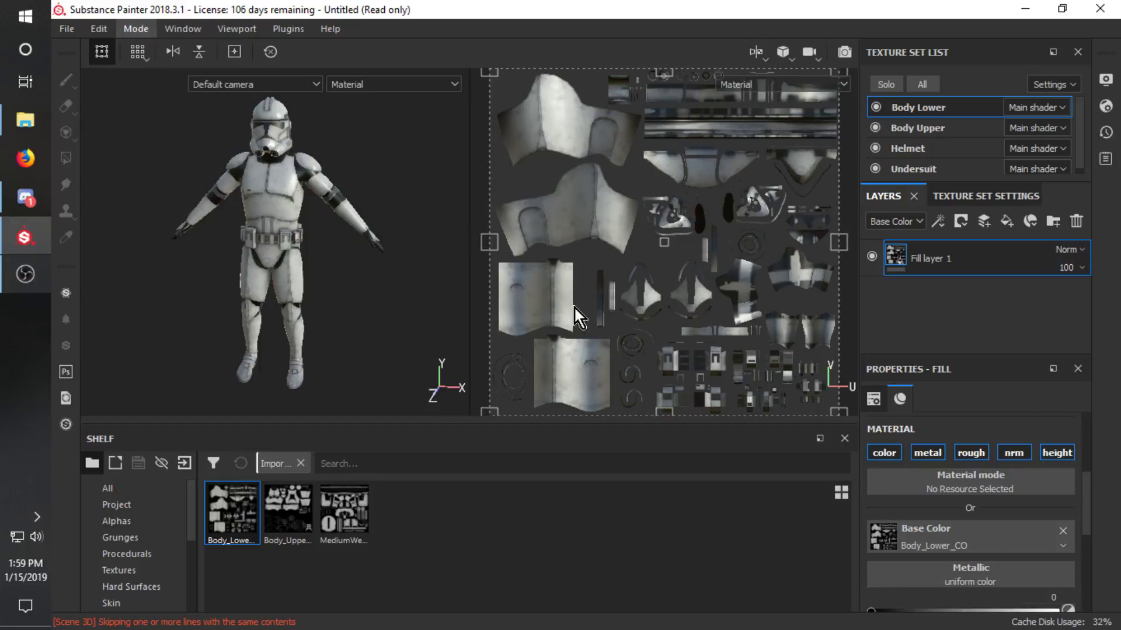
key(F10)
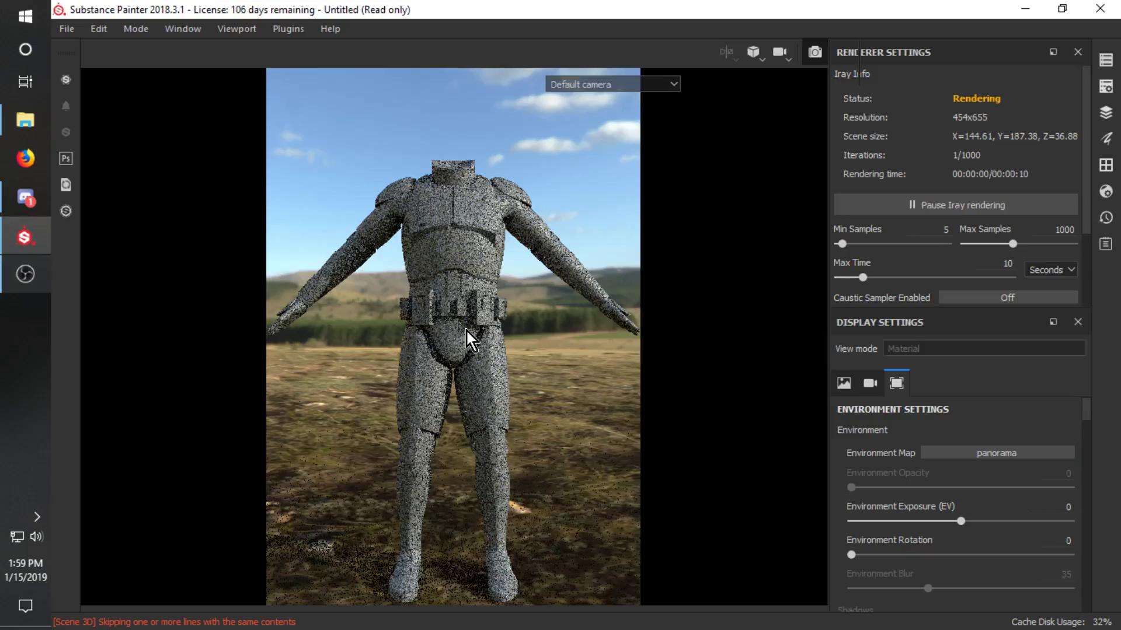
alt+drag(491, 283, 565, 269)
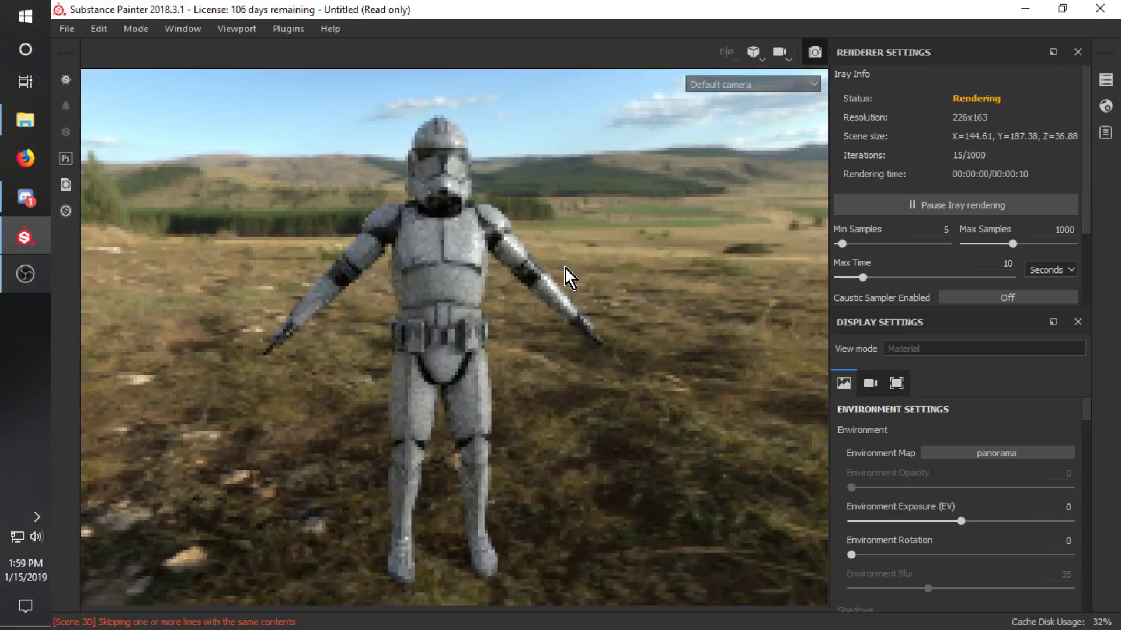
click(138, 33)
click(140, 47)
Set Body Lower's fill layer to Multiply blending and rename it BASE.
click(1056, 250)
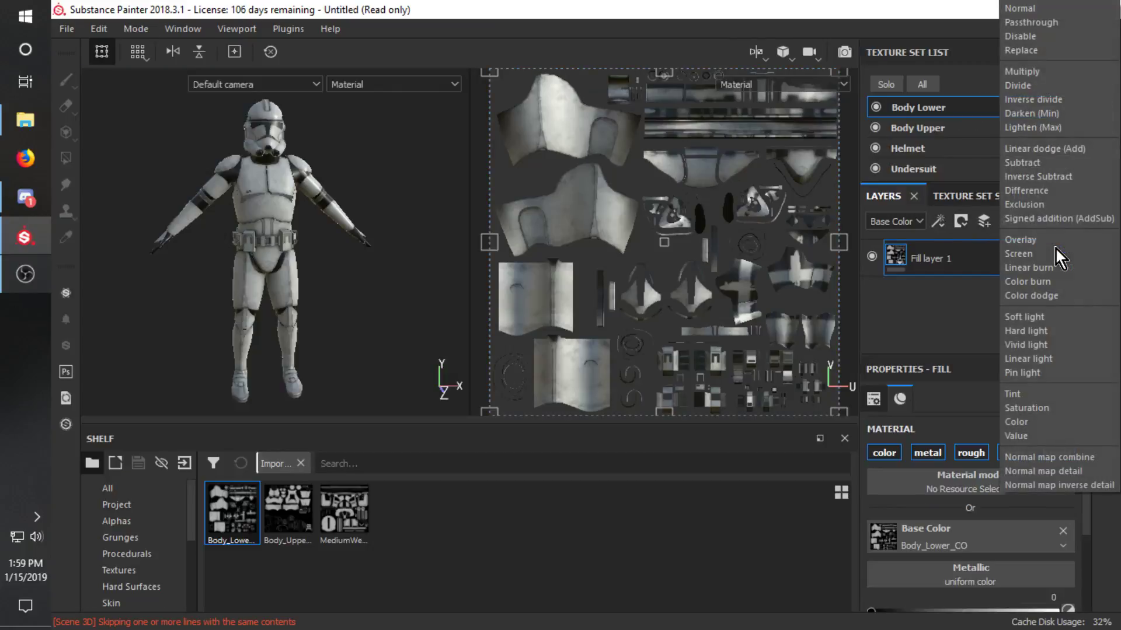
click(1039, 73)
double_click(933, 255)
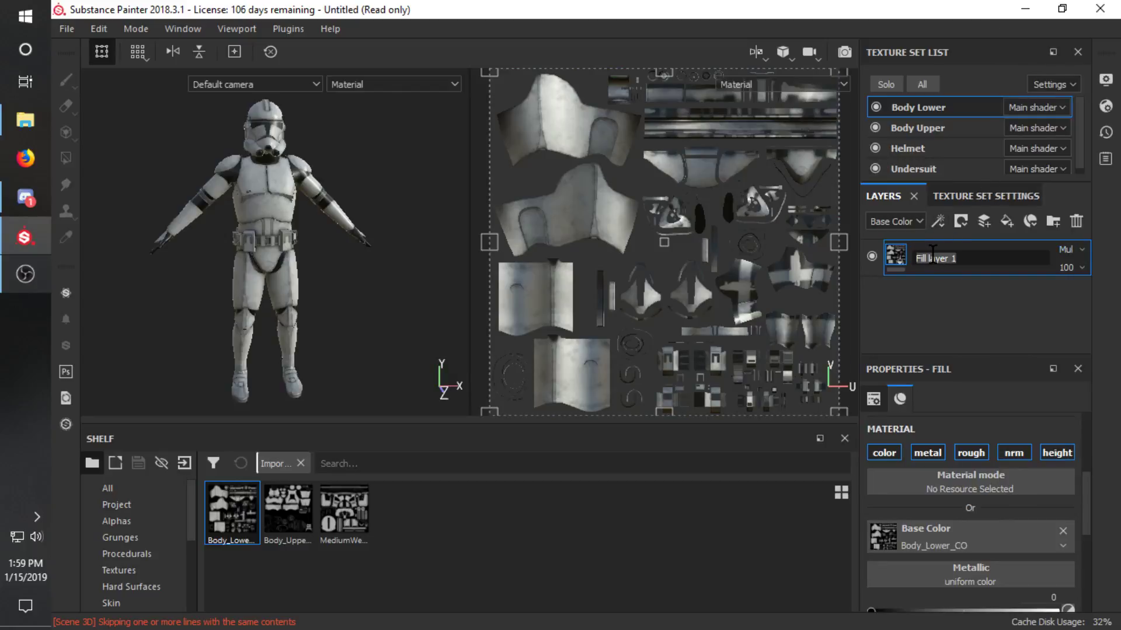
key(Return)
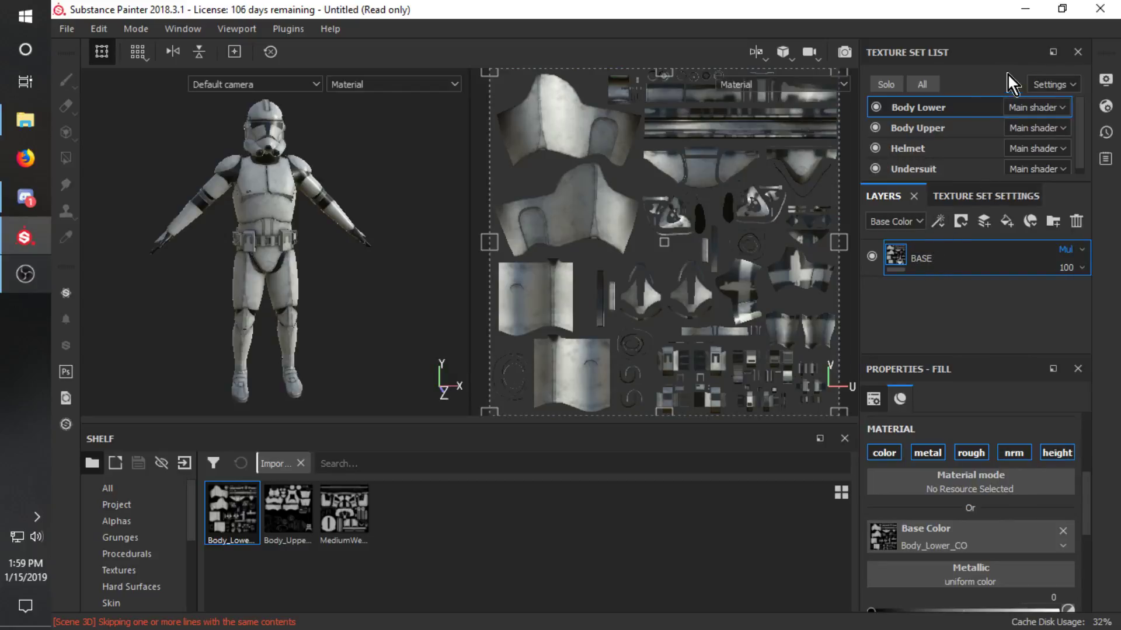
Rename Body Upper's fill layer to BASE and set its blending mode to Multiply.
click(928, 128)
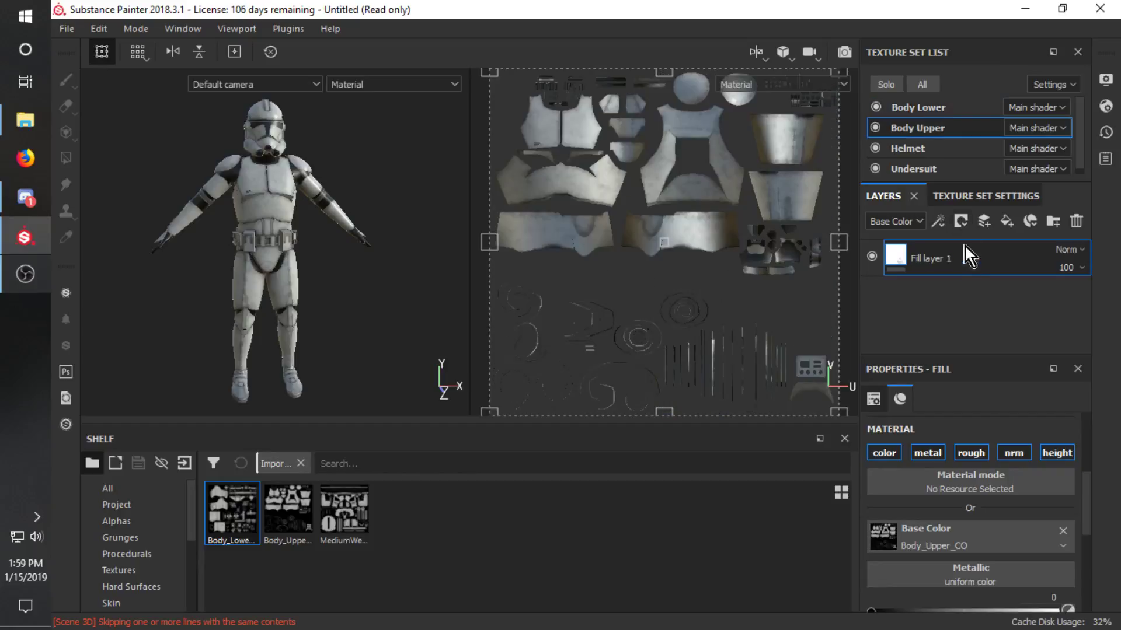
double_click(938, 261)
double_click(938, 259)
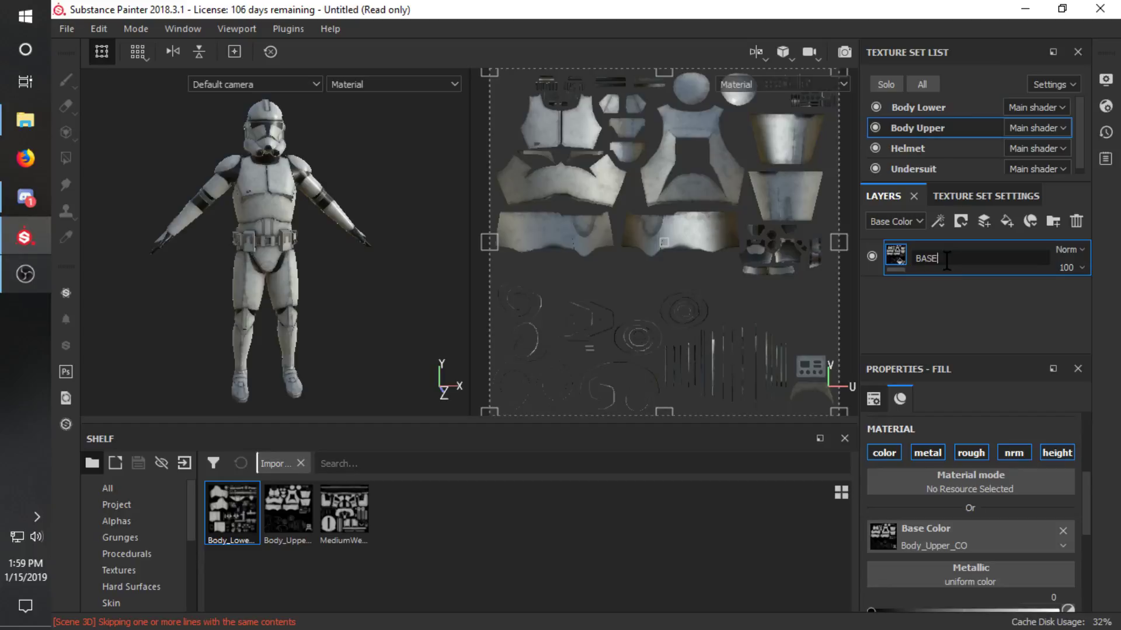
text(BASE)
key(Return)
click(1065, 251)
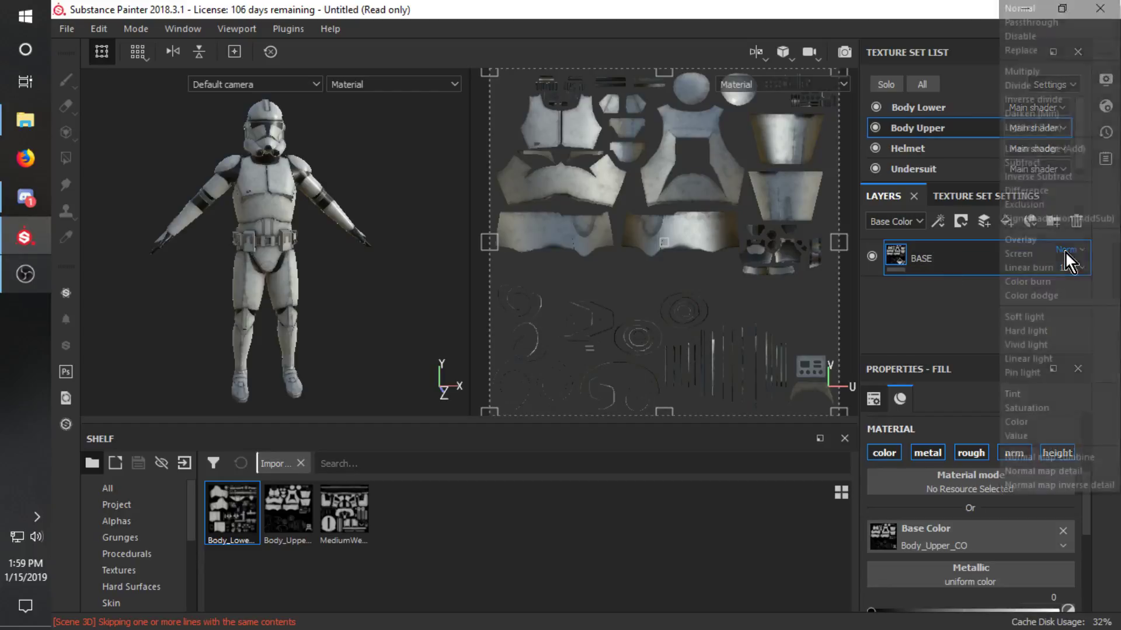
click(1041, 71)
Rename the Helmet's fill layer to BASE and set its blending mode to Multiply.
click(922, 141)
double_click(930, 258)
text(BASE)
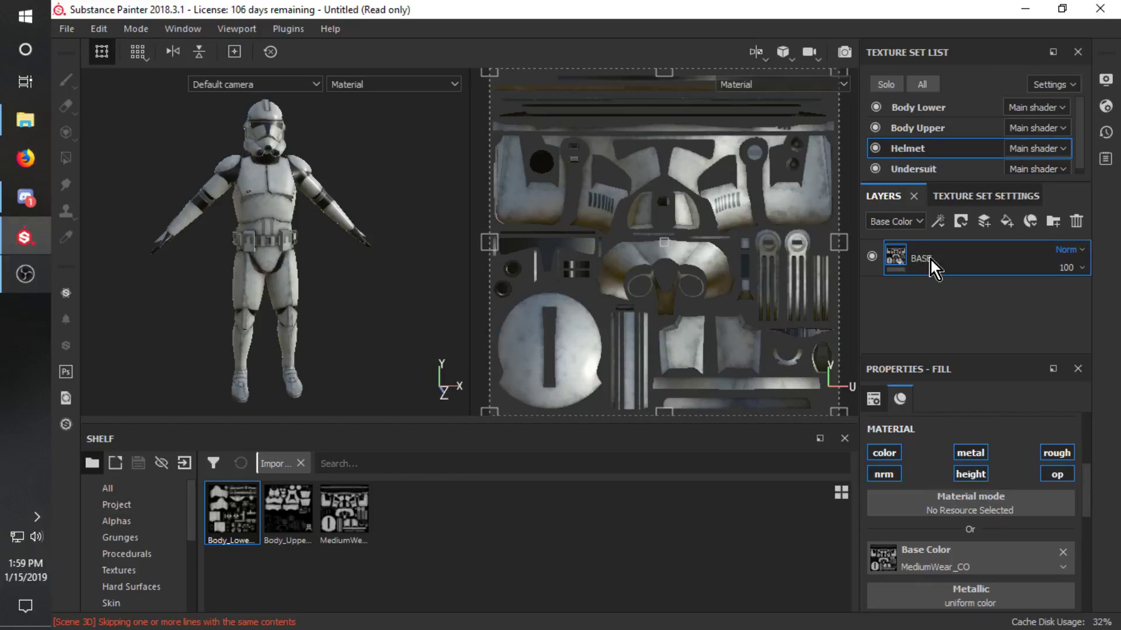
key(Return)
click(1060, 250)
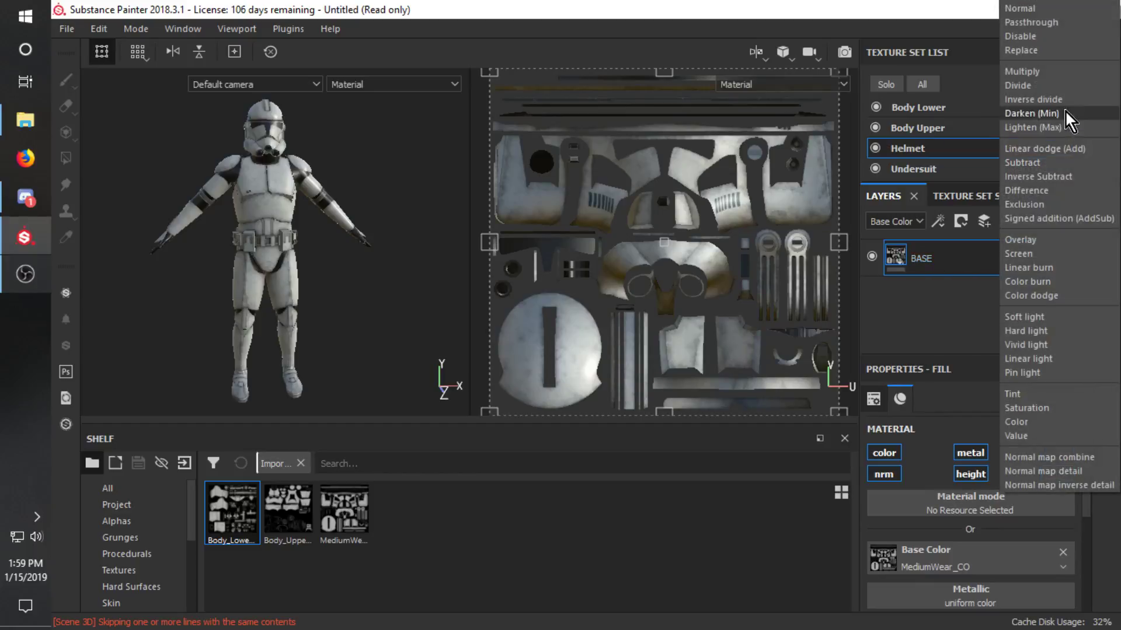
click(1030, 72)
Add a paint layer to the Helmet texture set and place it beneath the BASE layer.
click(945, 119)
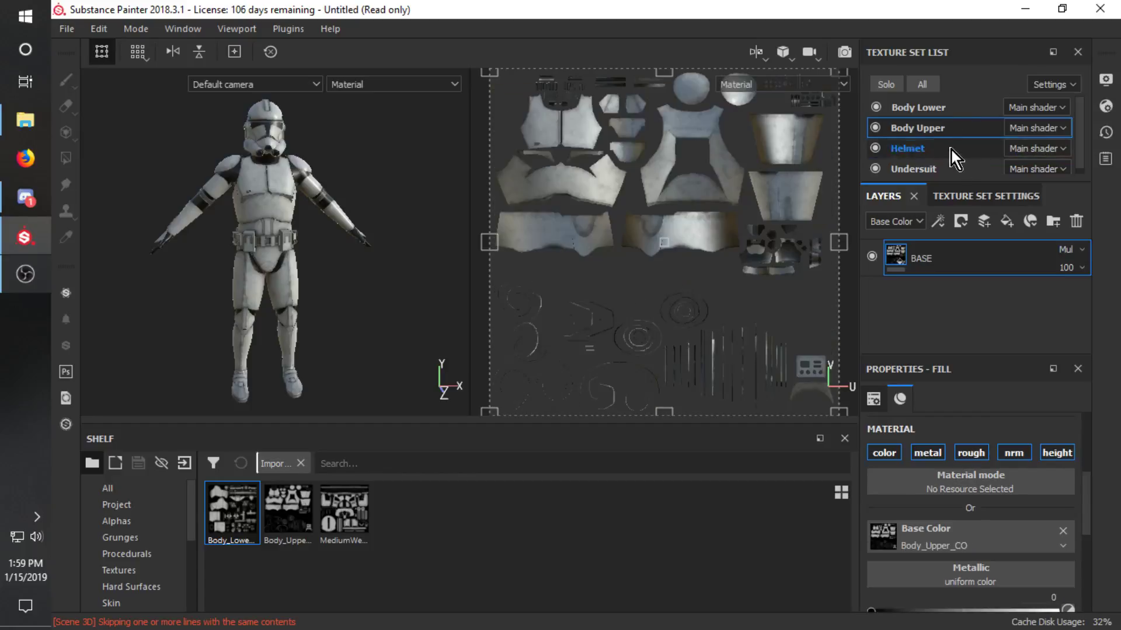
click(940, 143)
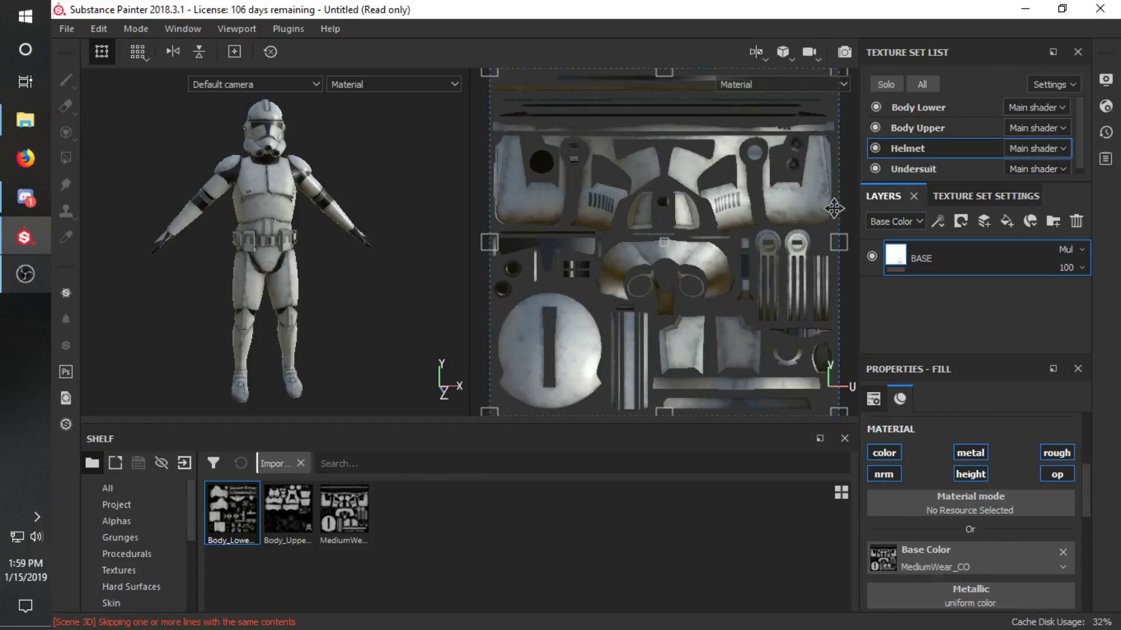
click(985, 220)
drag(1038, 260, 971, 300)
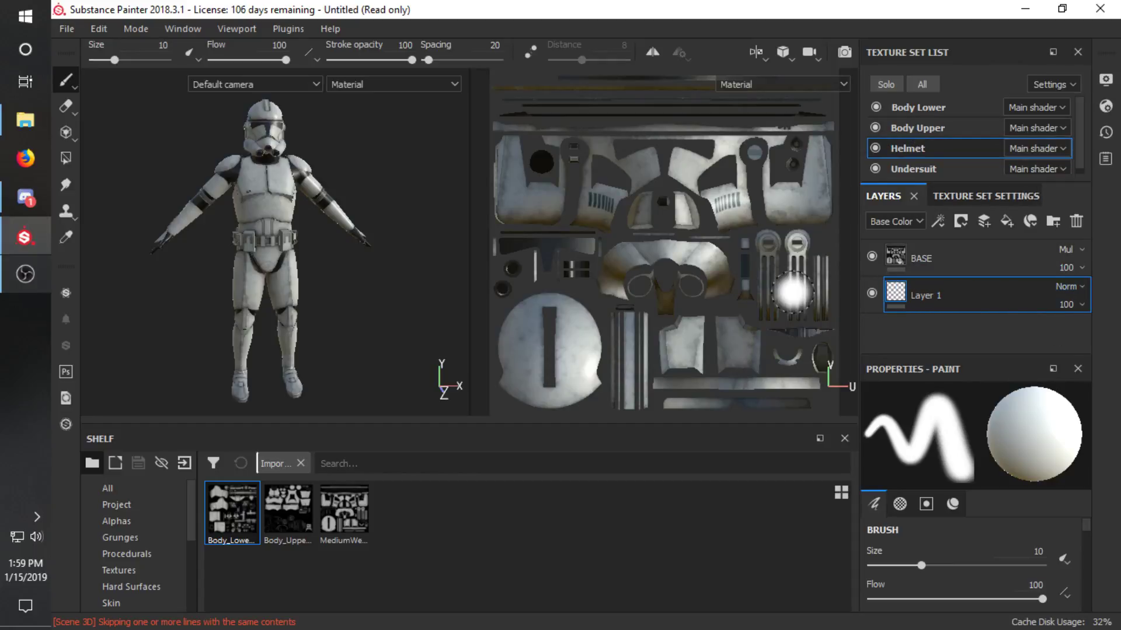
Activate Polygon Fill for the Helmet's paint layer and set its color to bright blue (R 0, G 0.263, B 1).
scroll(303, 220, up, 5)
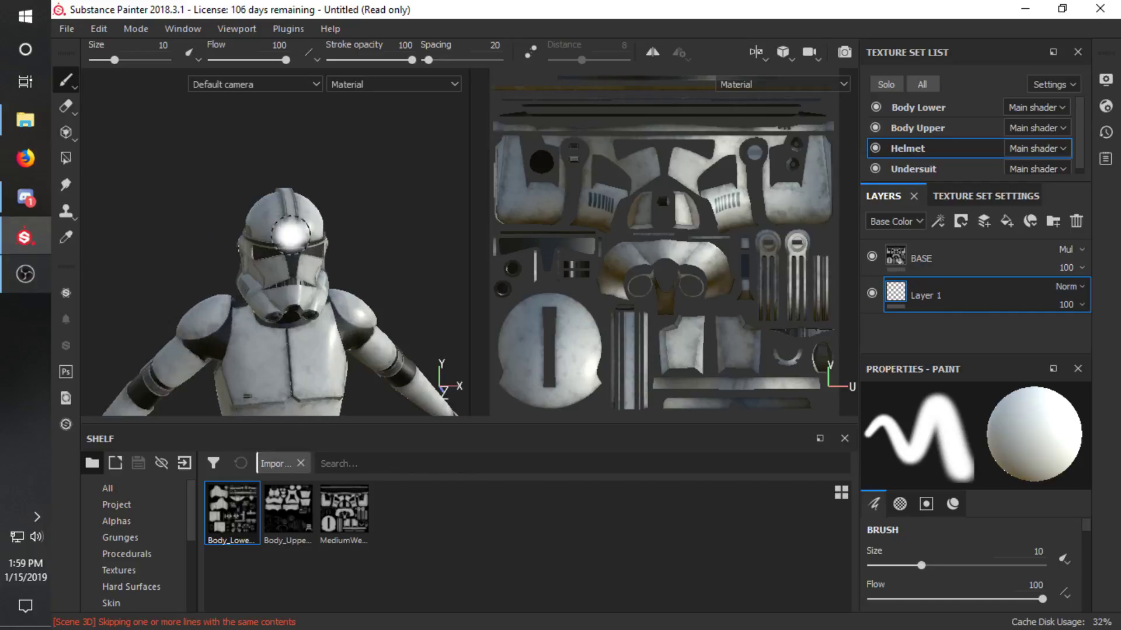
click(66, 158)
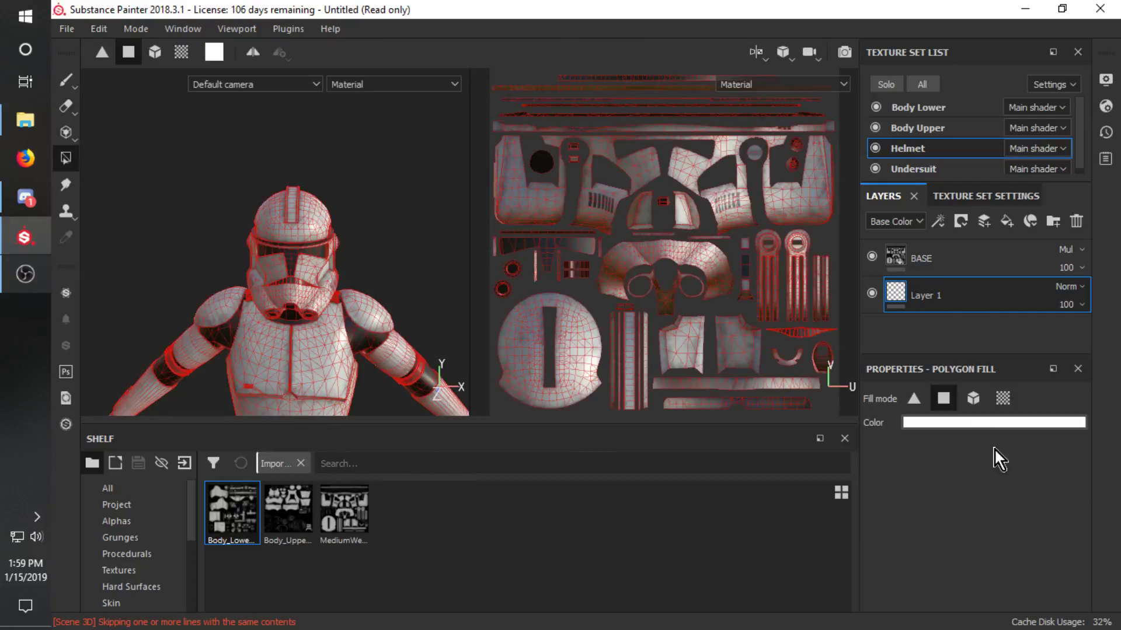
click(986, 422)
drag(1034, 387, 1017, 253)
drag(1034, 337, 1036, 305)
Try filling the whole helmet with blue in mesh fill mode, and undo the fill.
click(166, 48)
scroll(334, 268, up, 5)
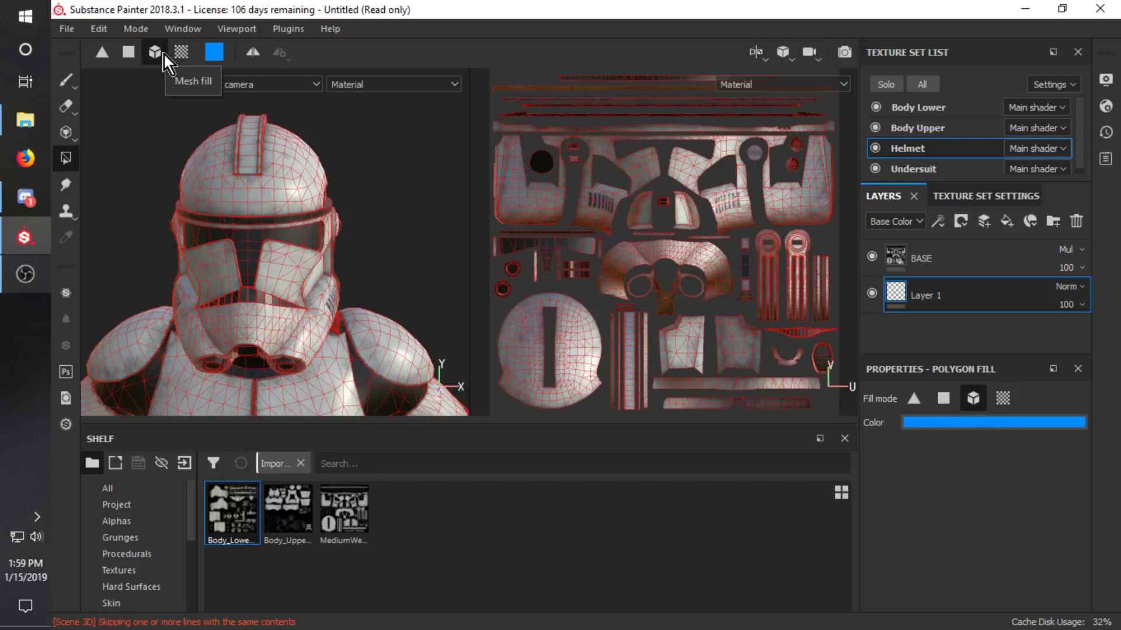
click(211, 199)
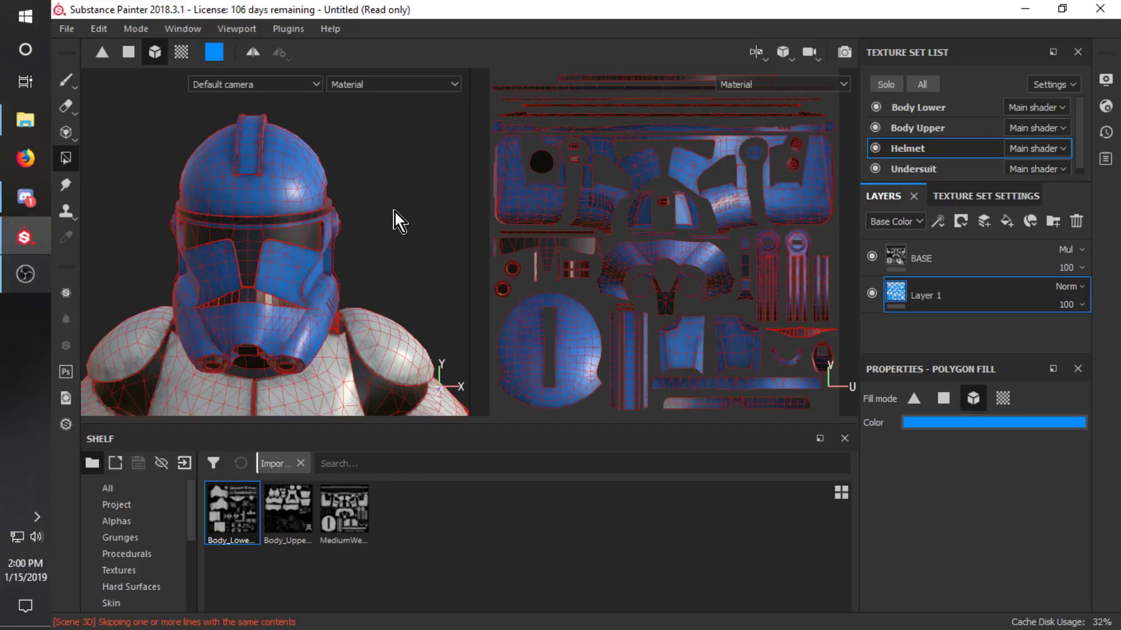
key(ctrl+z)
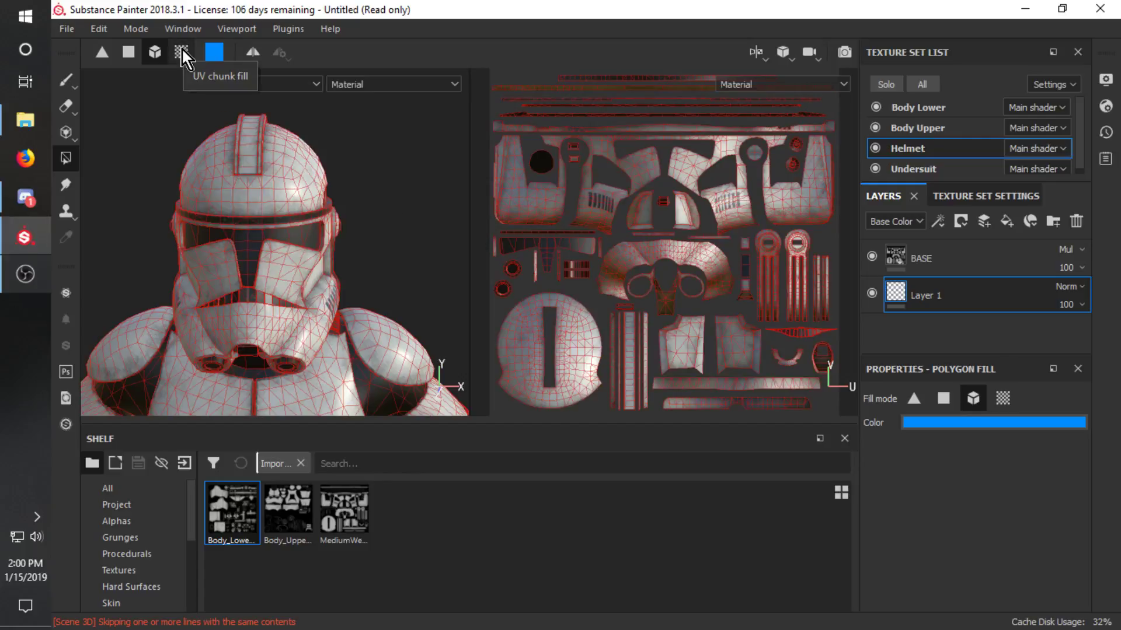
Try filling the helmet dome and cheek area with blue in UV chunk fill mode, and undo both fills.
click(180, 49)
click(233, 186)
click(211, 278)
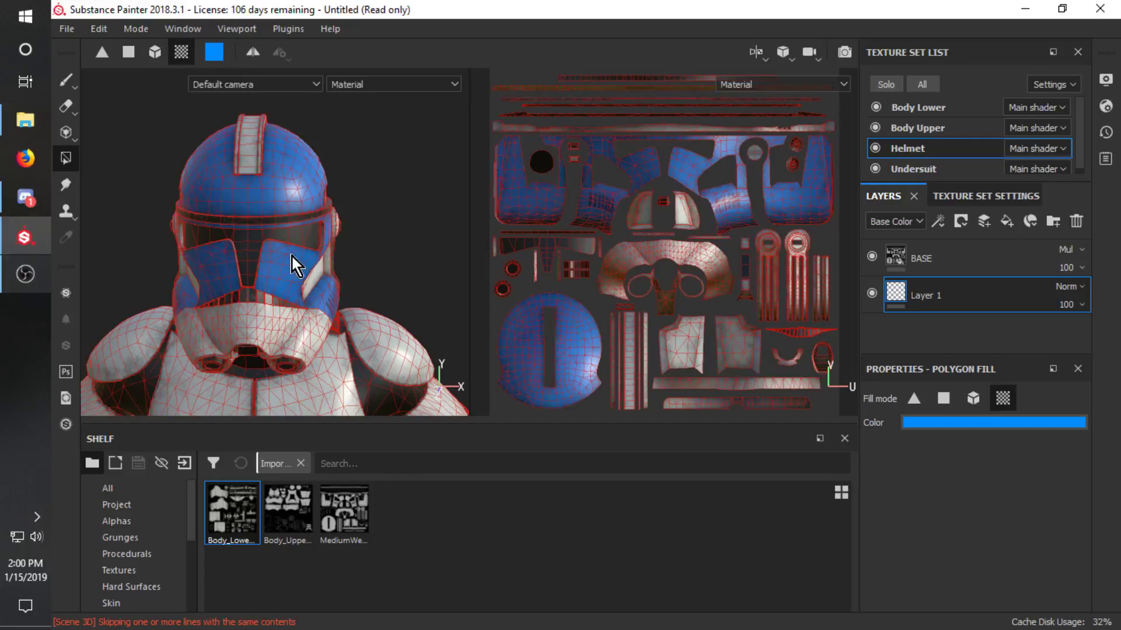
key(ctrl+z)
key(ctrl+z)
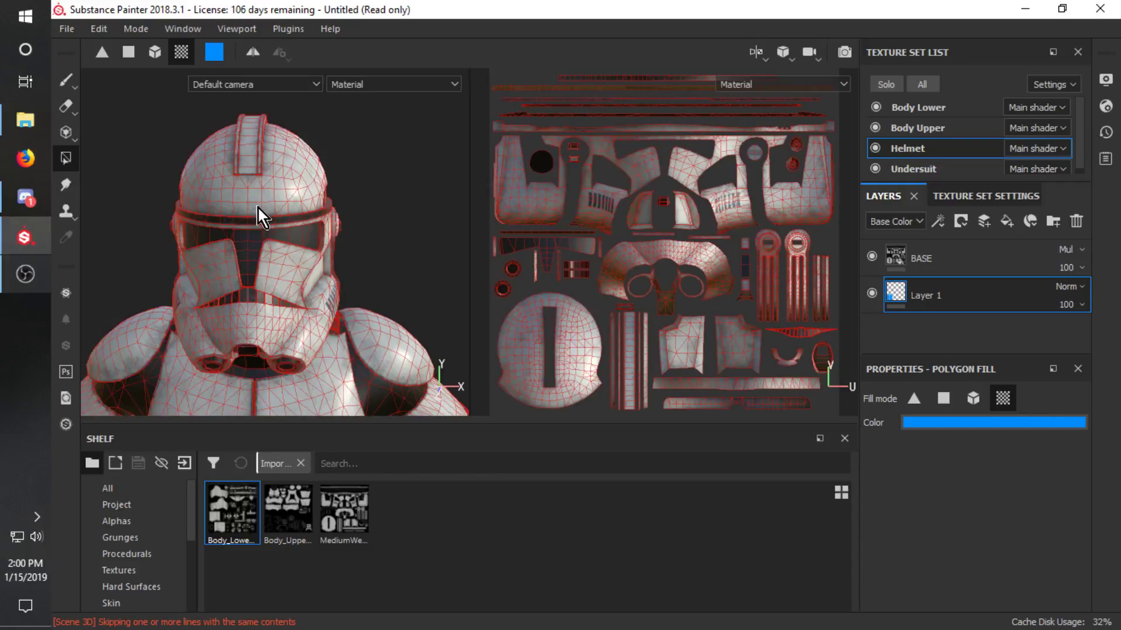
click(118, 50)
click(102, 50)
click(131, 53)
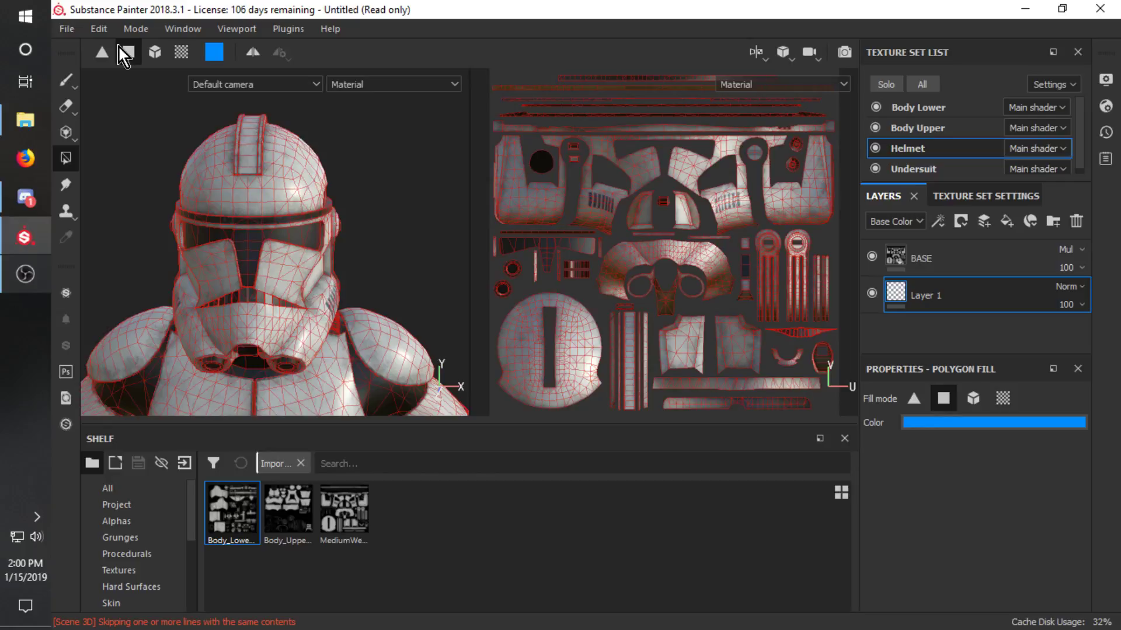
click(945, 420)
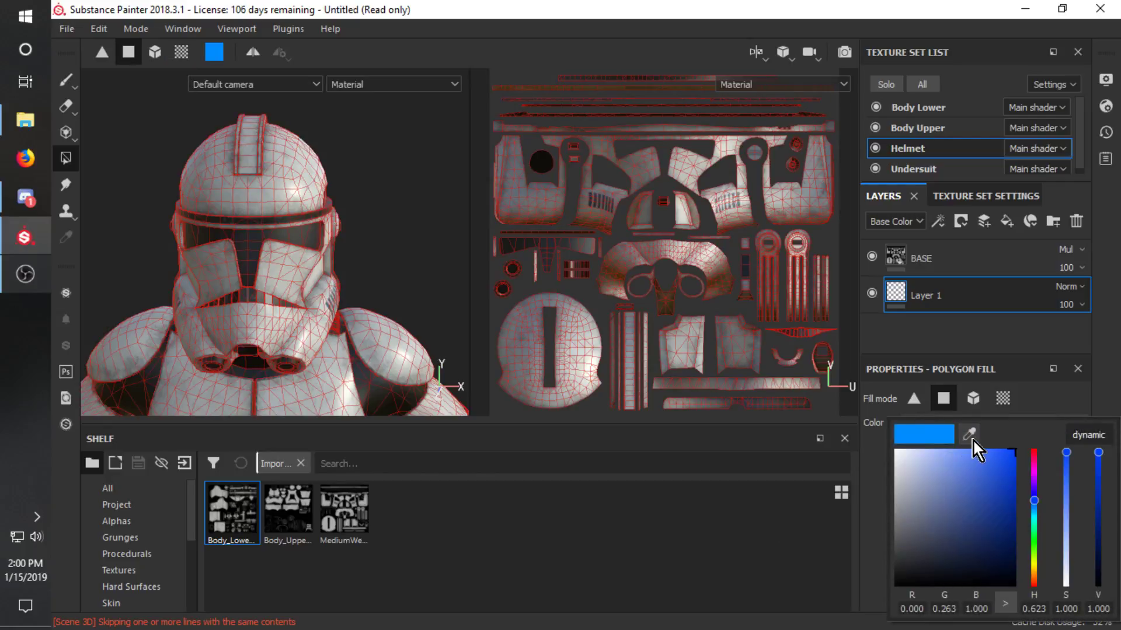
drag(972, 439, 1120, 432)
drag(548, 280, 525, 280)
drag(1102, 393, 942, 432)
Fill the helmet's dome, crest strip and lower faceplate with blue in UV chunk fill mode, and return to the Paint tool.
click(155, 51)
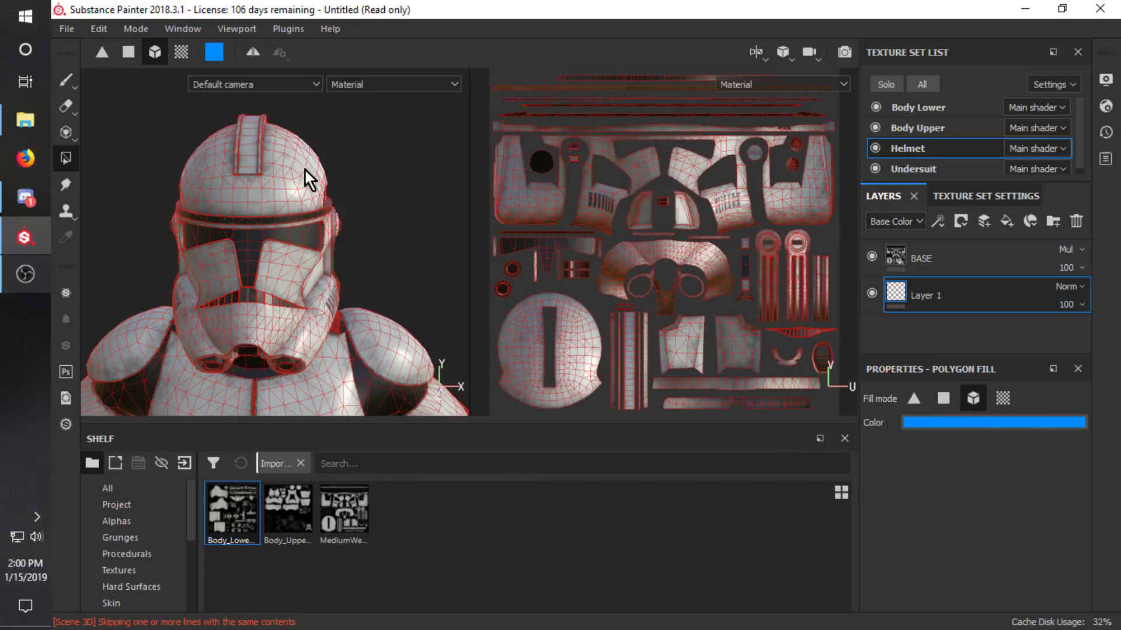
click(306, 170)
click(185, 55)
click(286, 192)
click(248, 149)
click(234, 335)
alt+drag(304, 317, 315, 293)
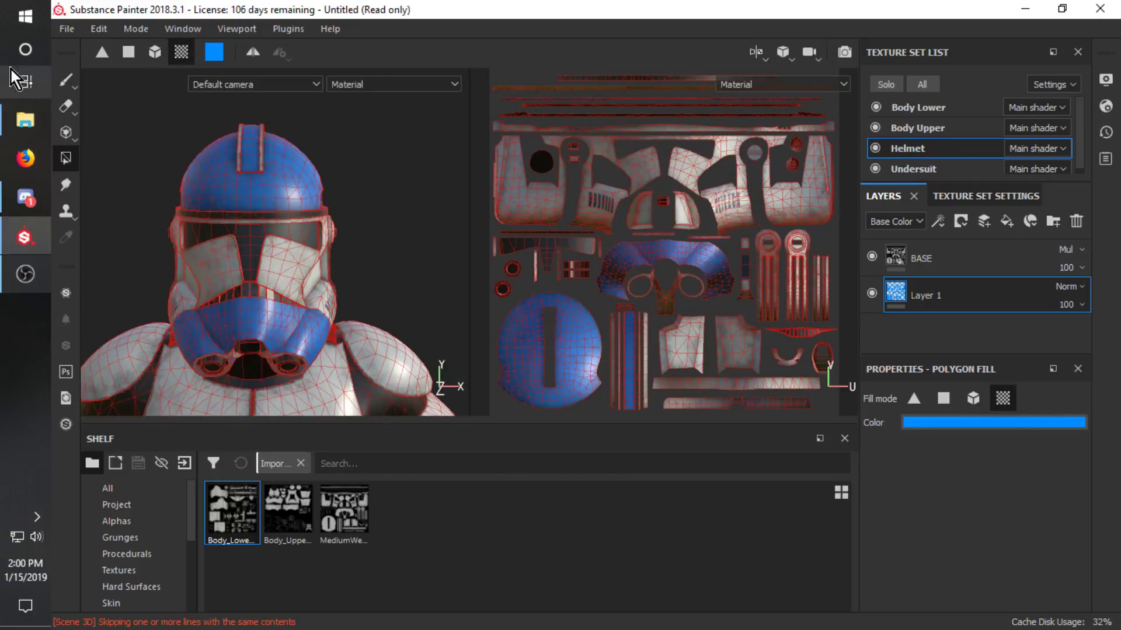
click(72, 86)
mouse_move(380, 238)
alt+mouse_down()
mouse_move(564, 227)
mouse_move(235, 219)
mouse_move(421, 259)
mouse_move(402, 247)
alt+mouse_up()
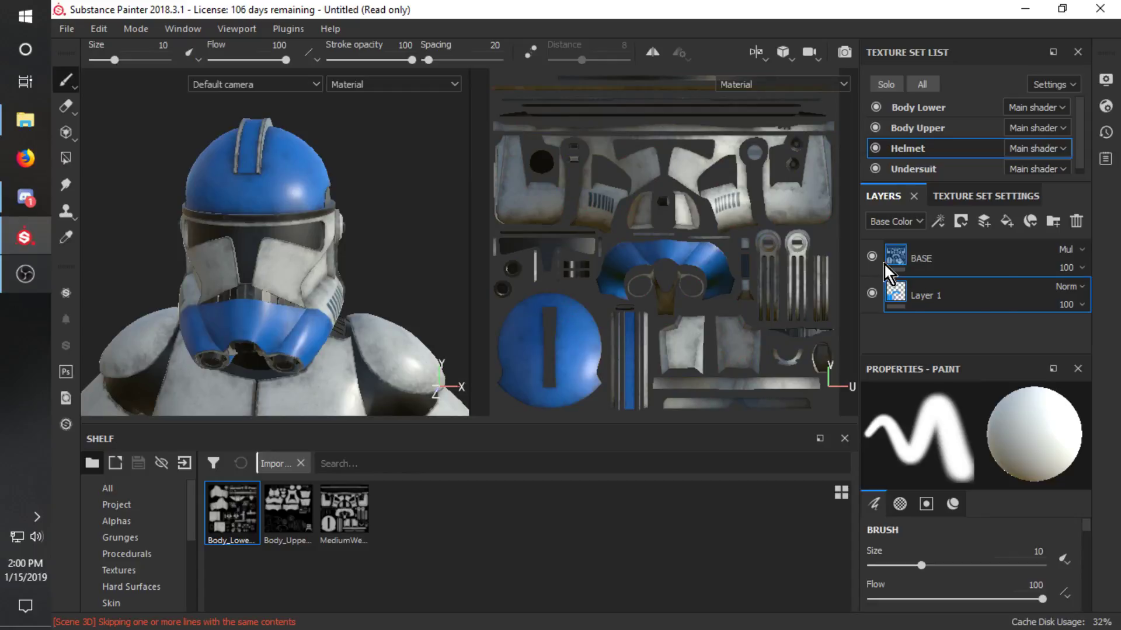
Duplicate the Helmet's BASE layer and rename the copy WEATHERING.
mouse_move(887, 261)
click(944, 264)
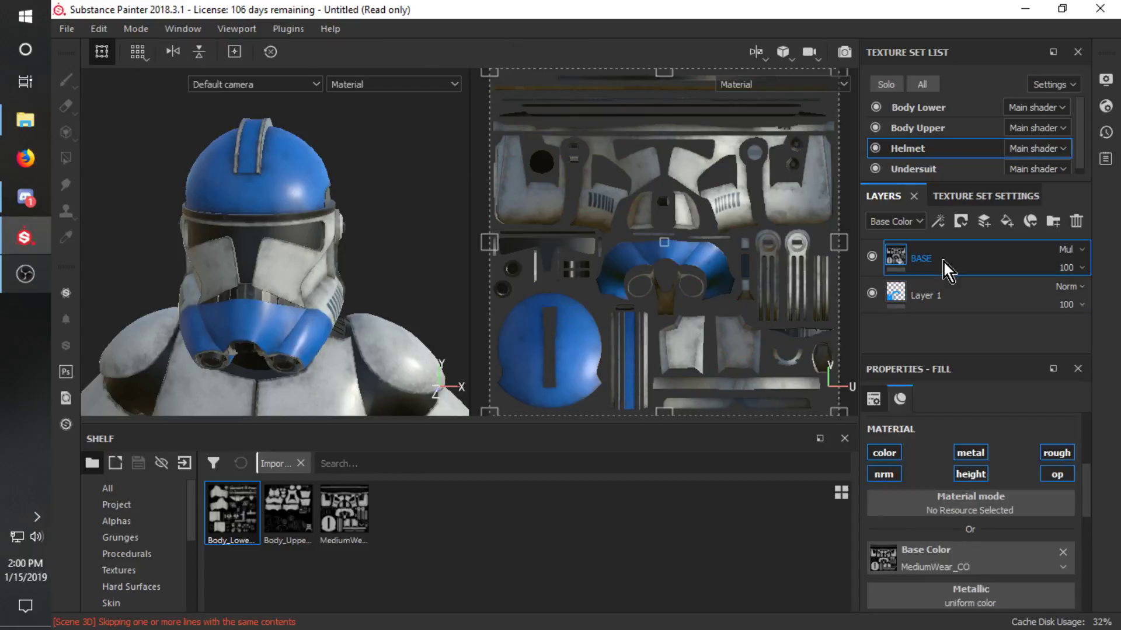
right_click(944, 262)
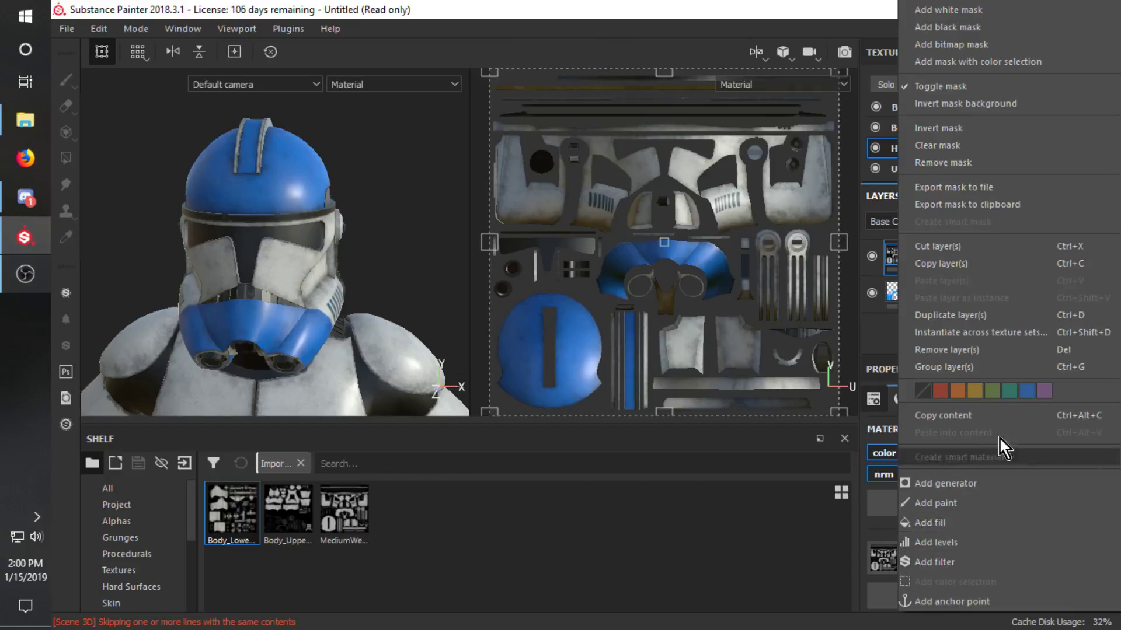
click(992, 320)
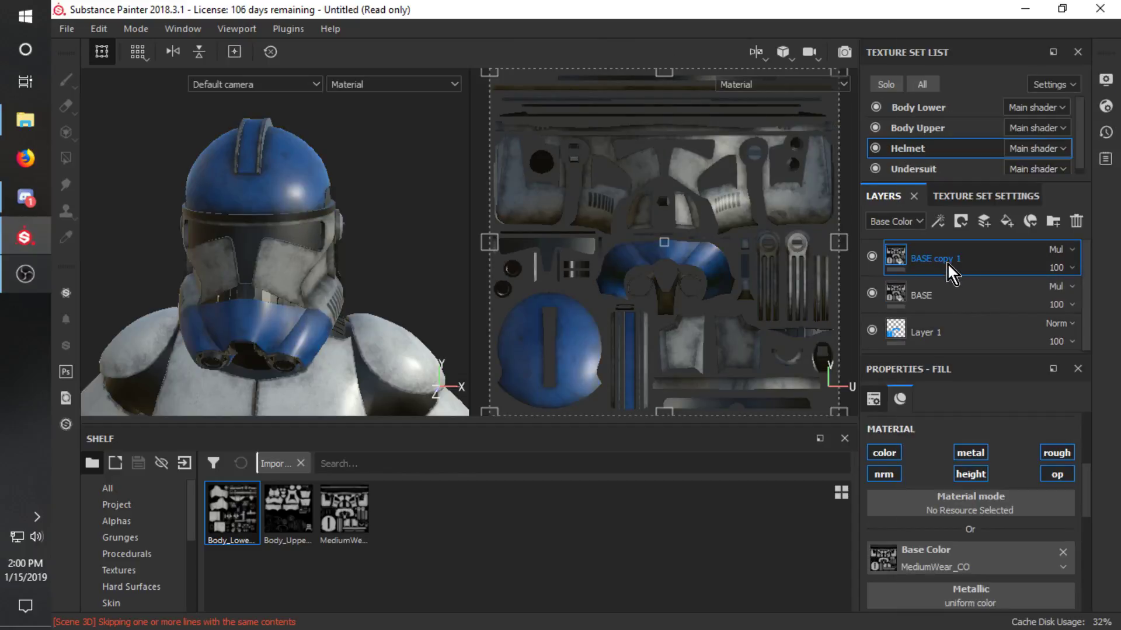
double_click(947, 261)
text(WEATHERIN)
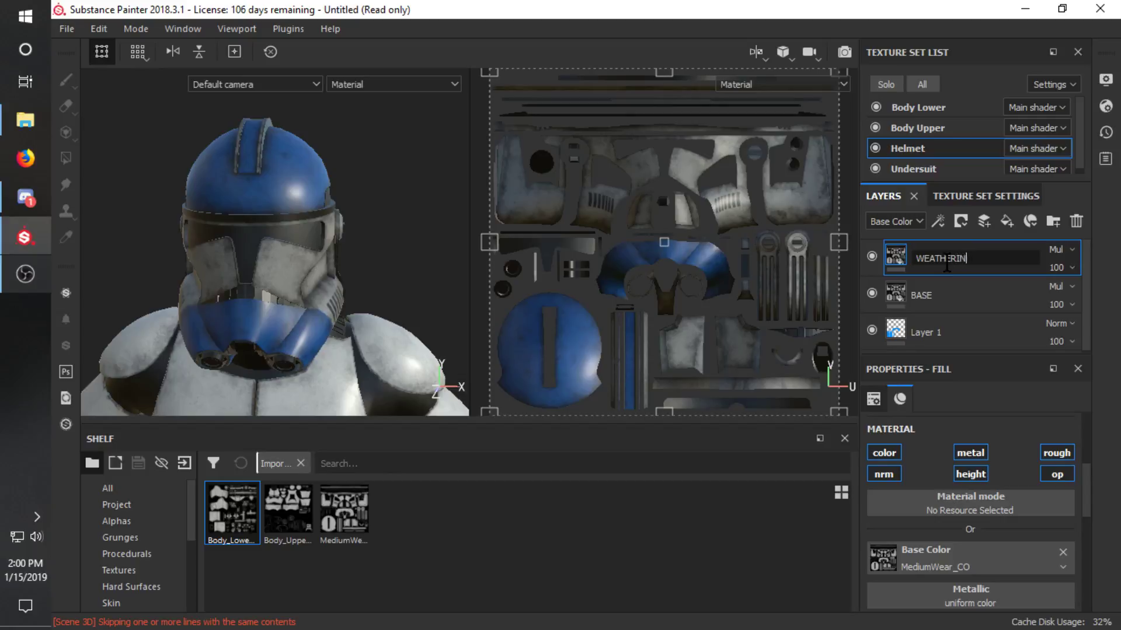
text(G)
key(Return)
Set the WEATHERING layer's blend mode to Normal and add a black mask to it.
click(1062, 250)
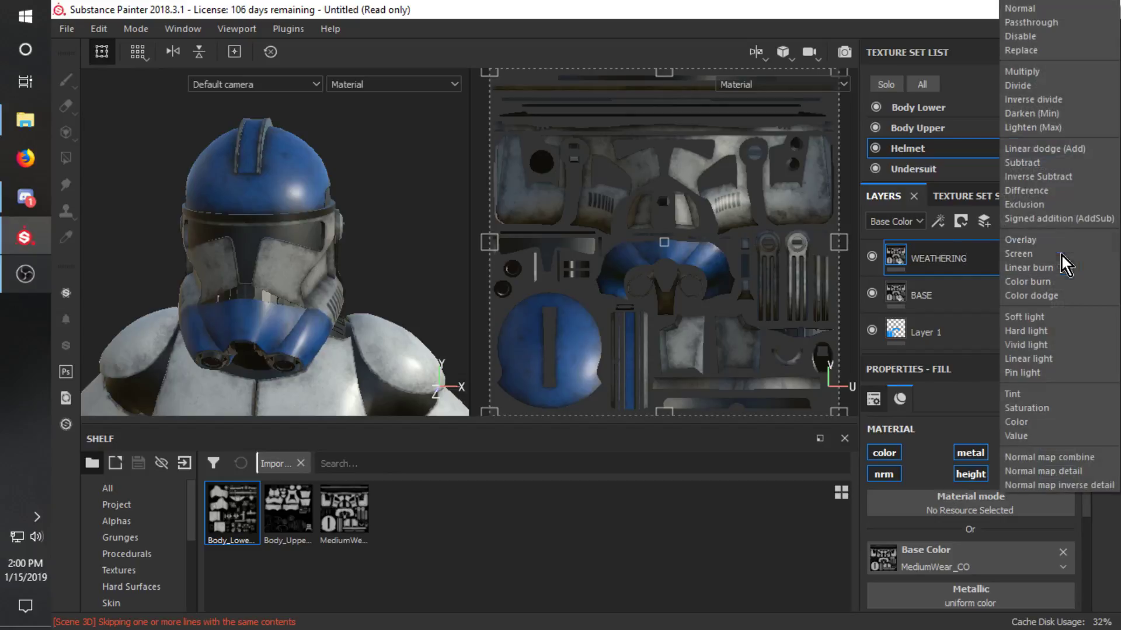
click(1034, 7)
right_click(955, 254)
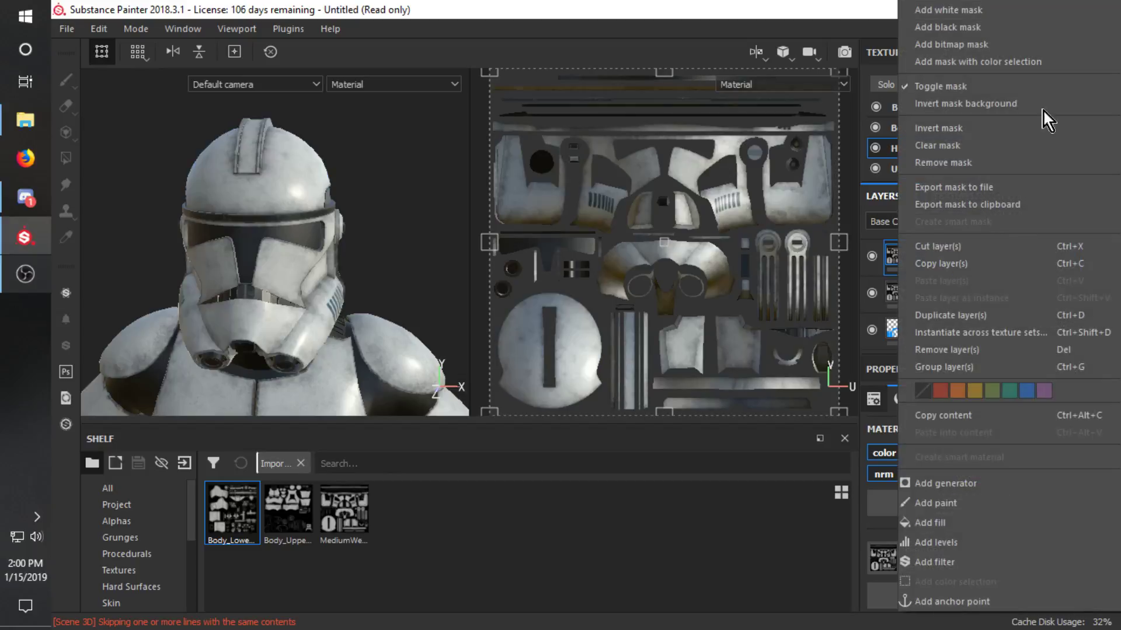
click(964, 26)
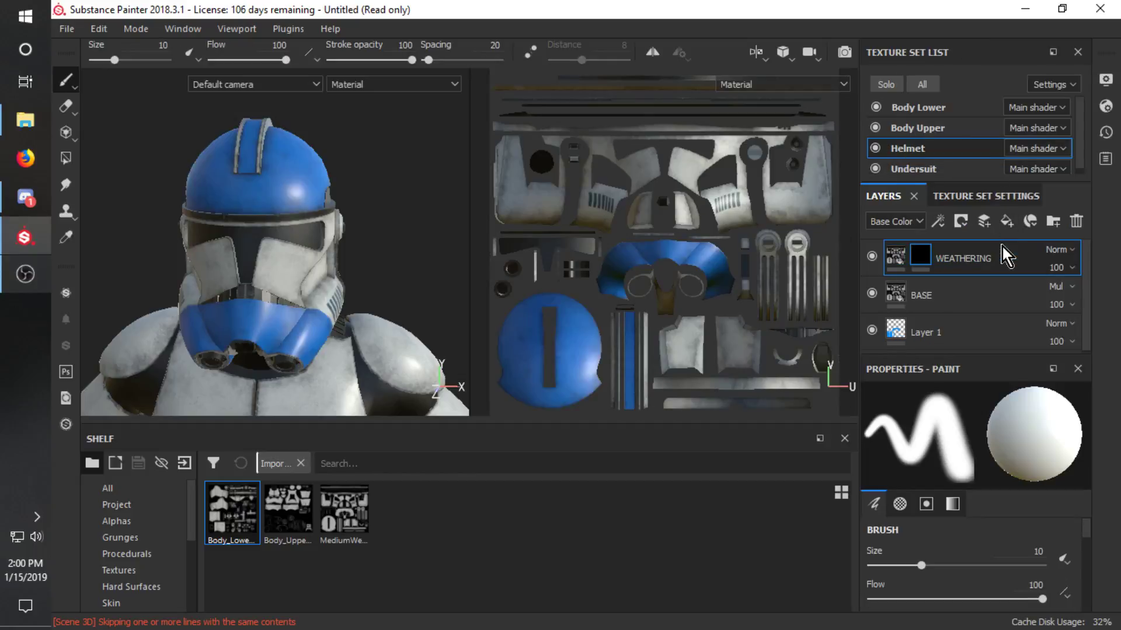
Add a Metal Edge Wear generator to the WEATHERING mask with Multiply blending and a wear level of 0.88.
right_click(988, 264)
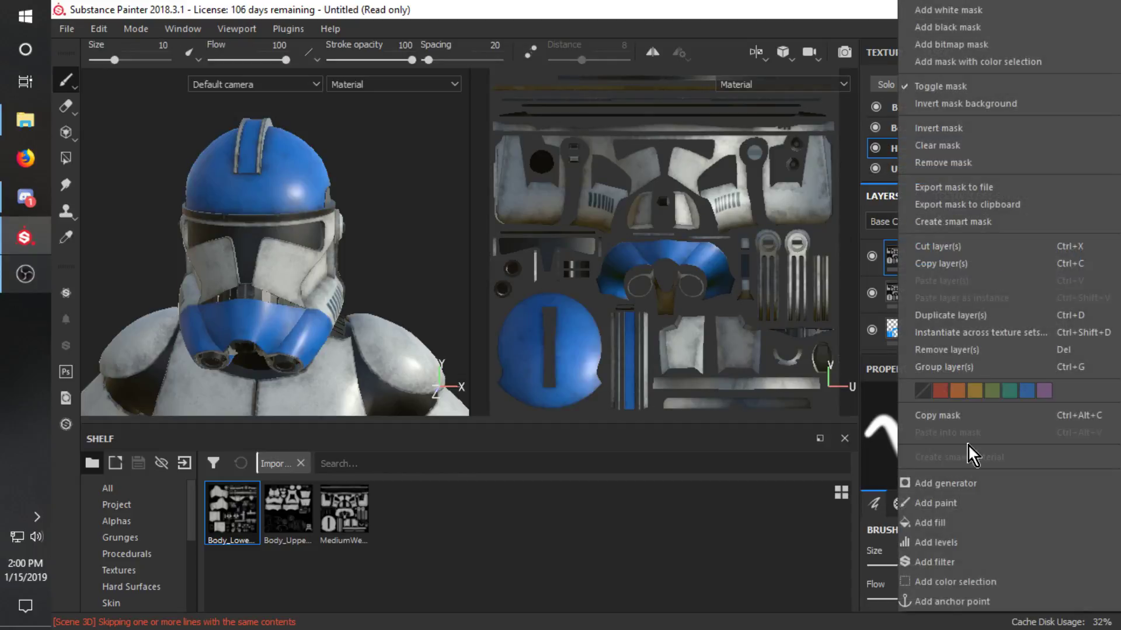
click(960, 484)
click(1002, 435)
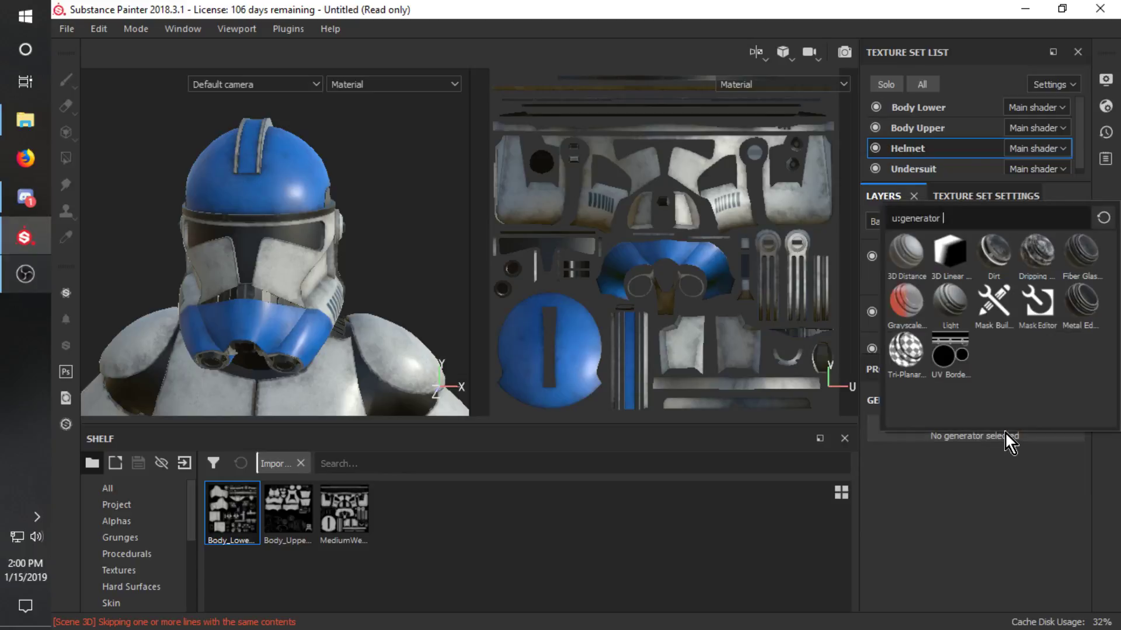
click(1076, 315)
click(1006, 286)
click(1017, 71)
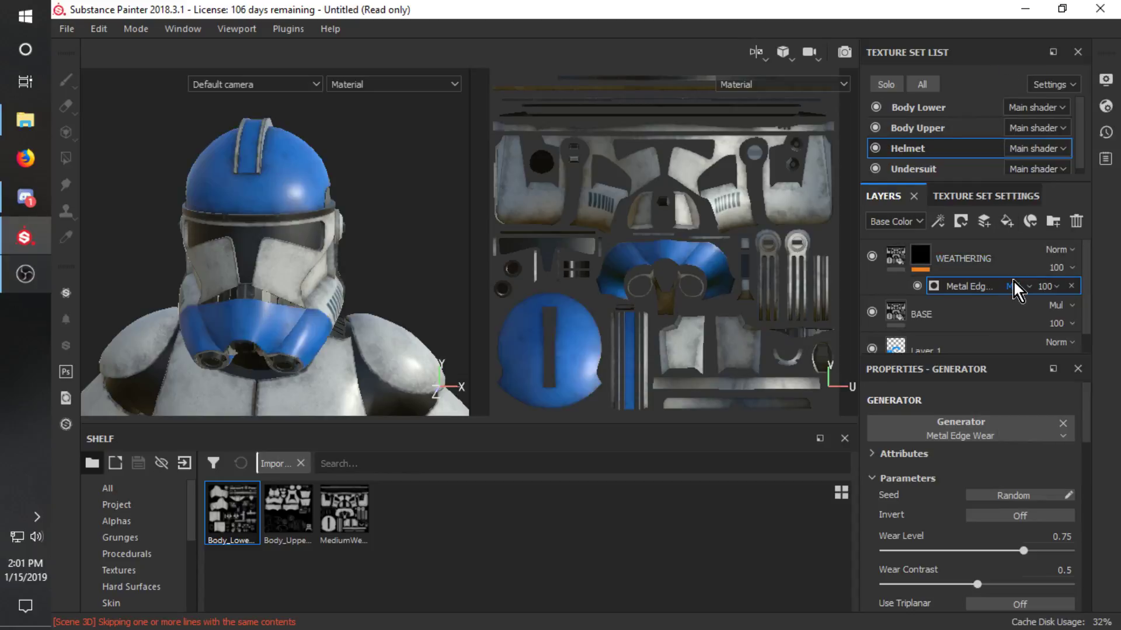
drag(1022, 551, 1048, 551)
Try Multiply blending on the WEATHERING layer with Normal on its generator, and return them to Normal and Multiply.
click(1057, 249)
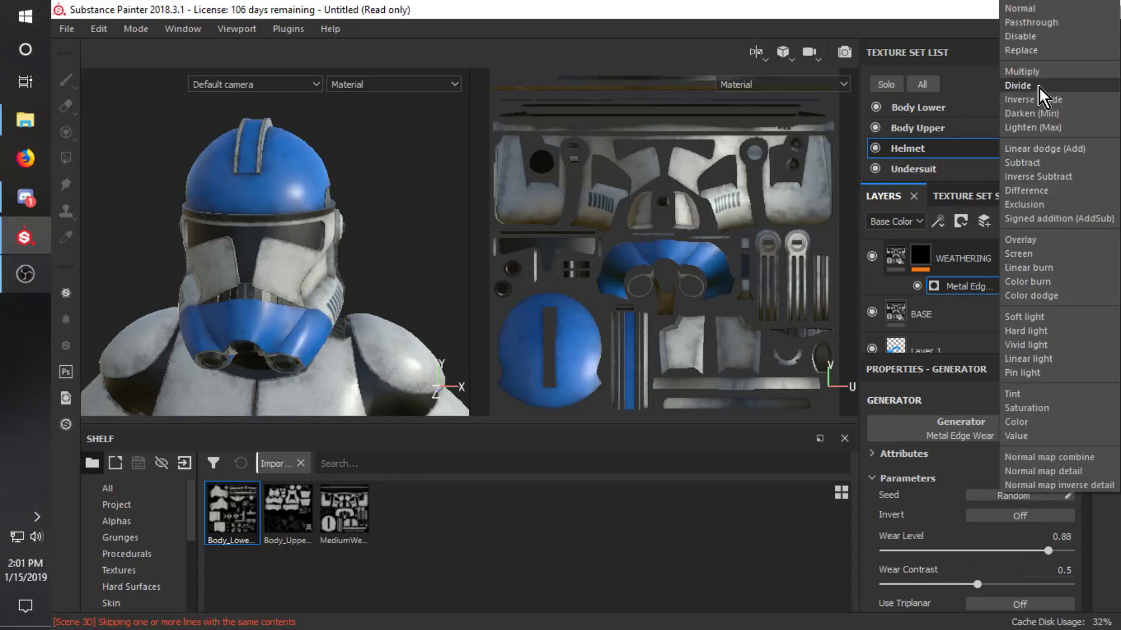
click(1027, 71)
click(1015, 286)
click(1018, 15)
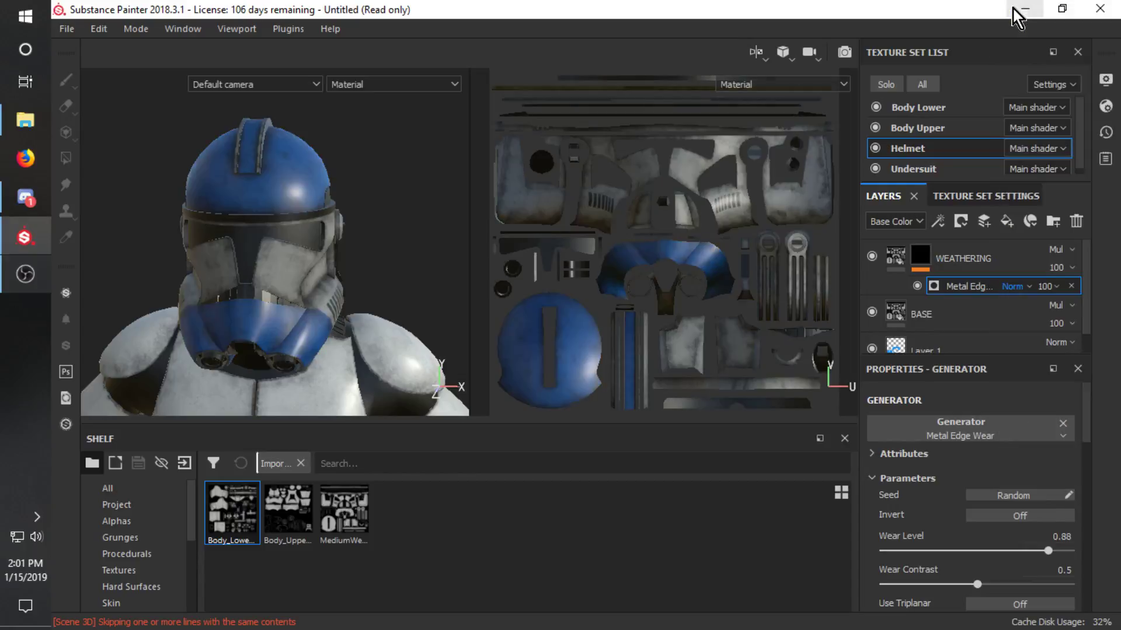
click(1060, 250)
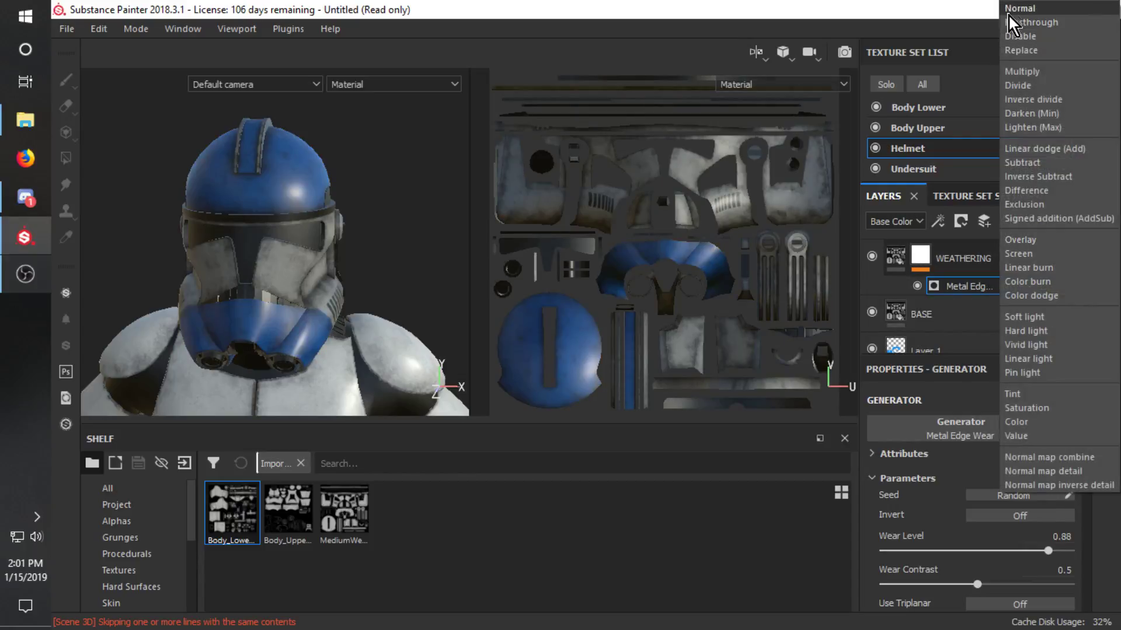
click(1007, 14)
click(1004, 286)
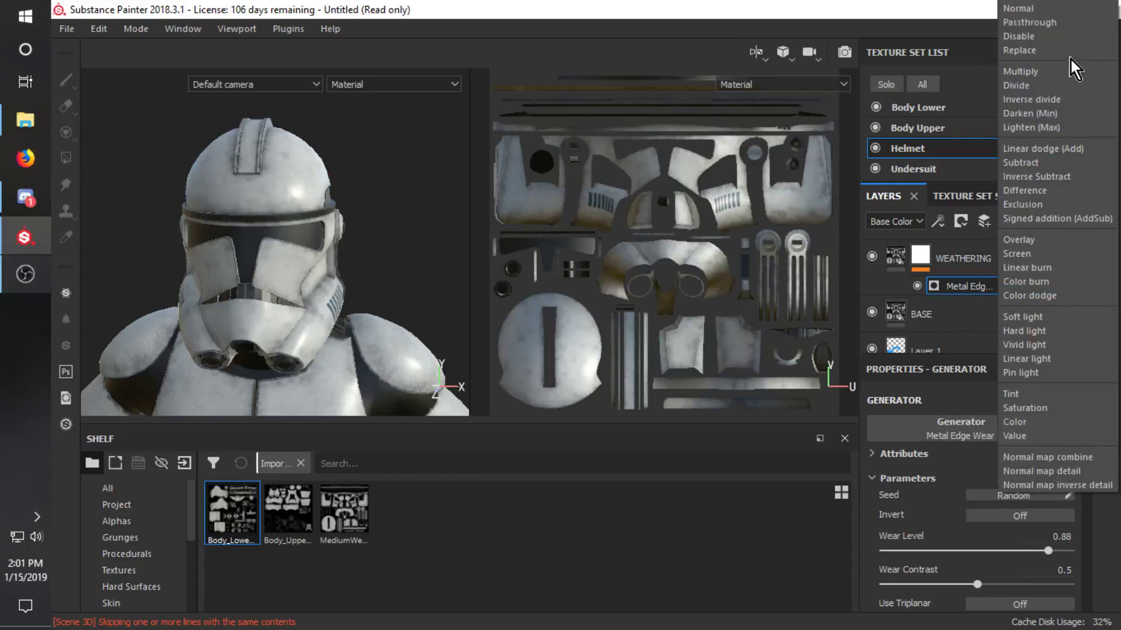
click(1040, 70)
Set the Metal Edge Wear generator's wear level to 0.64 and replace the generator with Dirt.
scroll(1052, 484, down, 1)
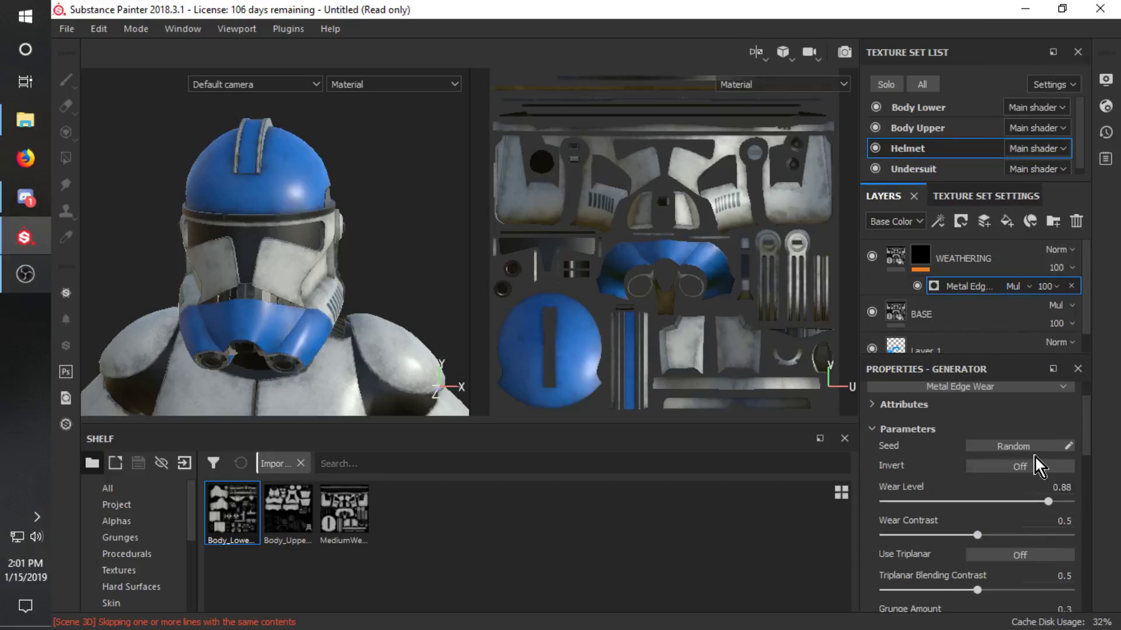
scroll(1027, 526, down, 3)
scroll(957, 531, down, 2)
scroll(940, 516, up, 6)
drag(1044, 504, 885, 502)
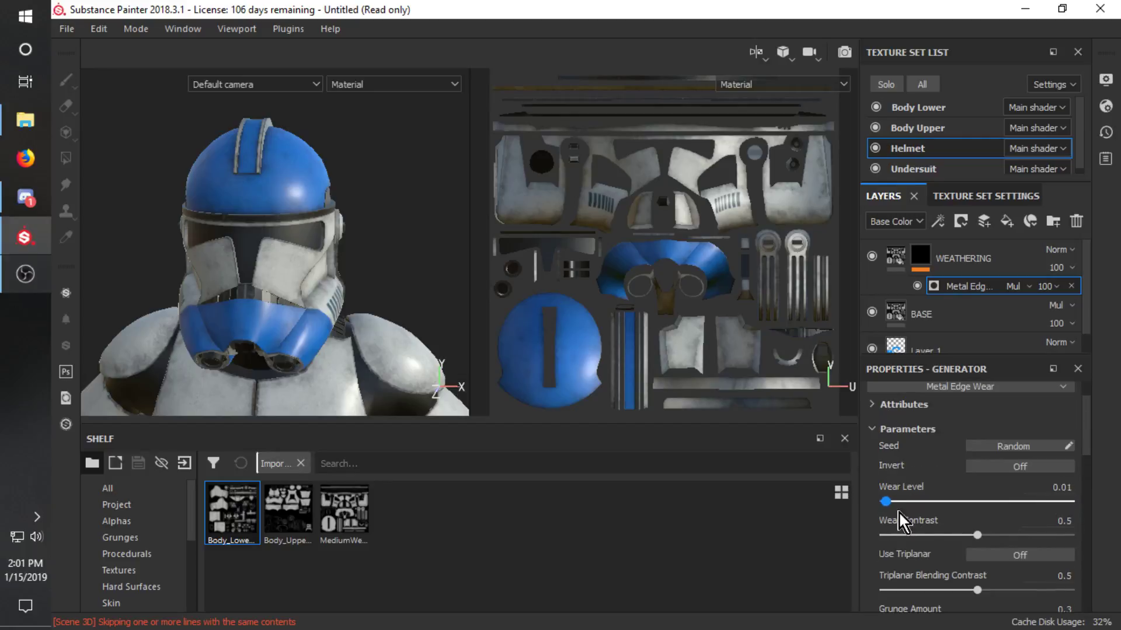
scroll(980, 409, up, 2)
click(988, 432)
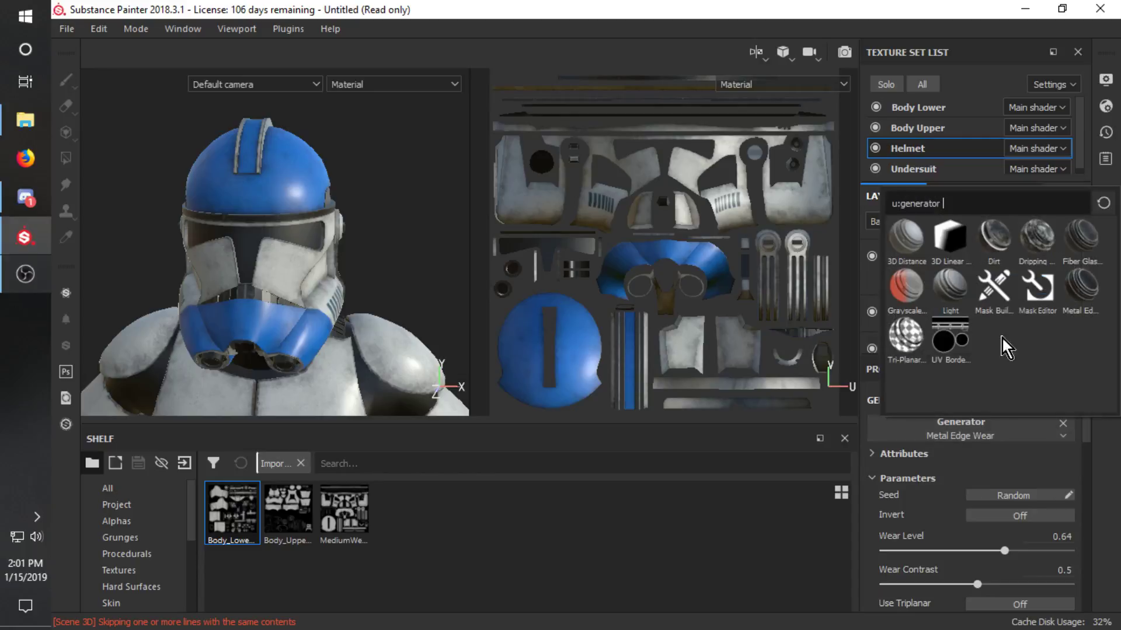
click(992, 236)
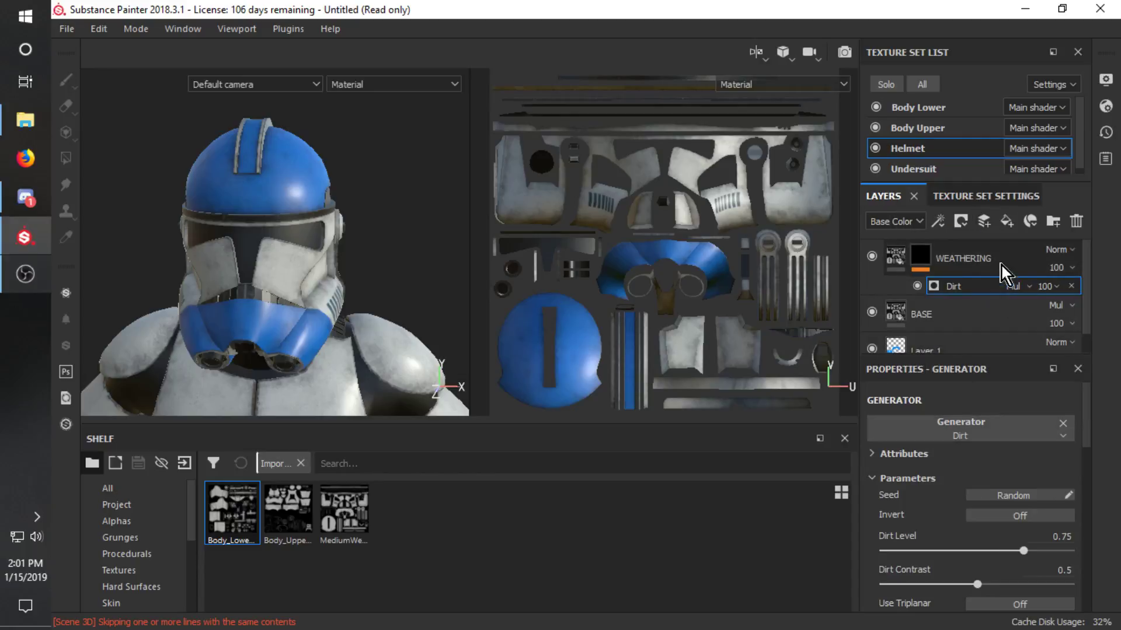
Replace the WEATHERING layer's mask with a white mask.
click(986, 260)
right_click(927, 252)
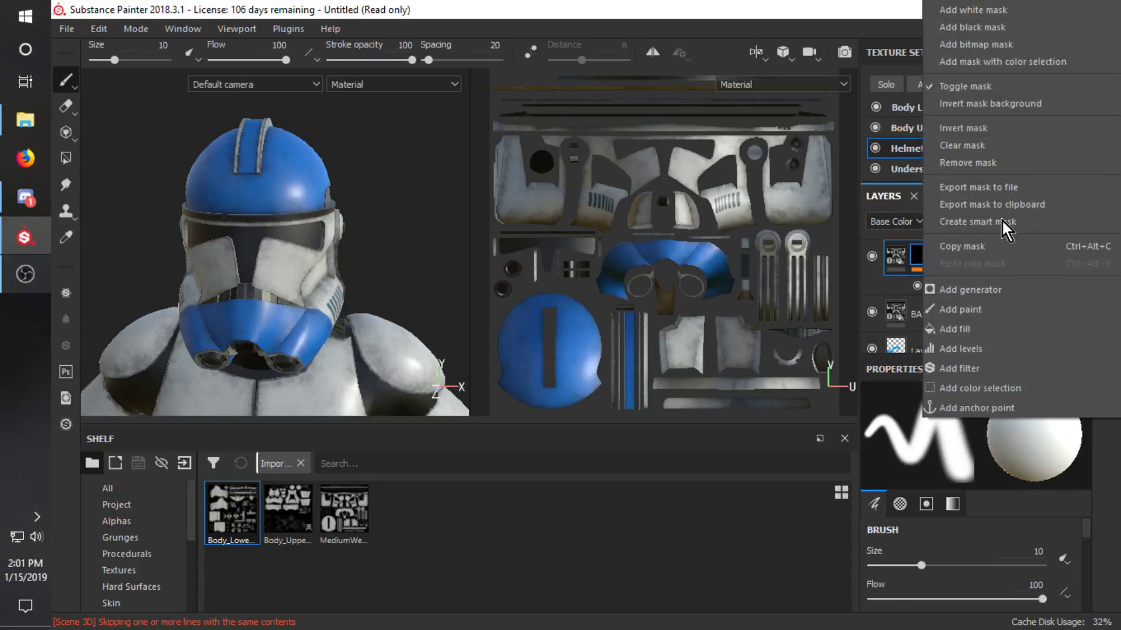
click(1011, 17)
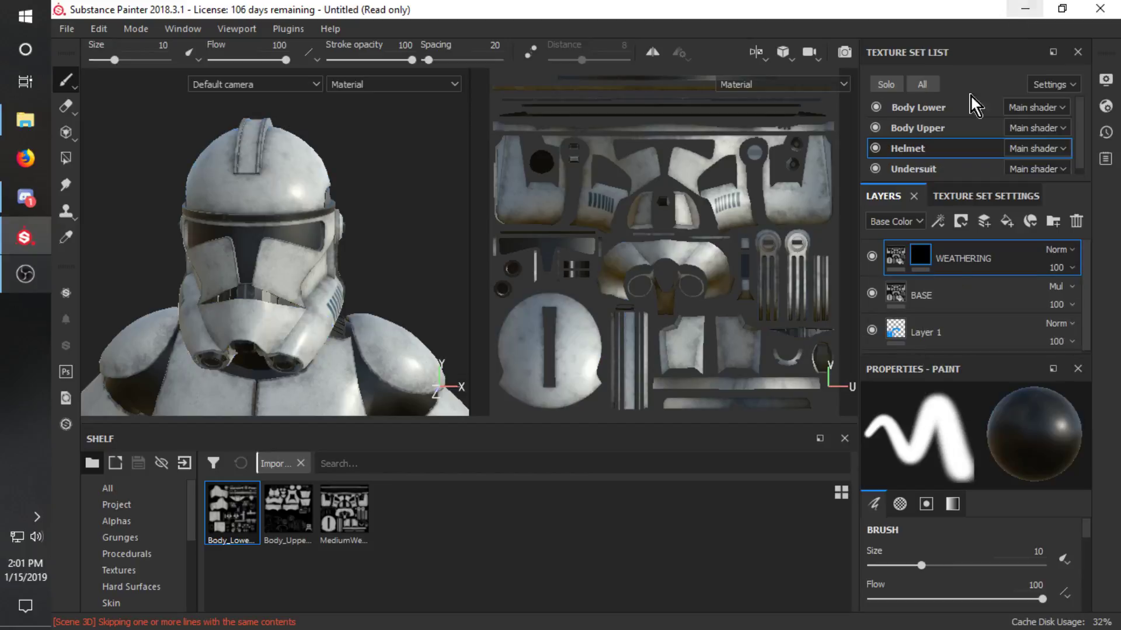
Add a Metal Edge Wear generator to the WEATHERING layer's white mask and set its blend mode to Multiply.
right_click(973, 261)
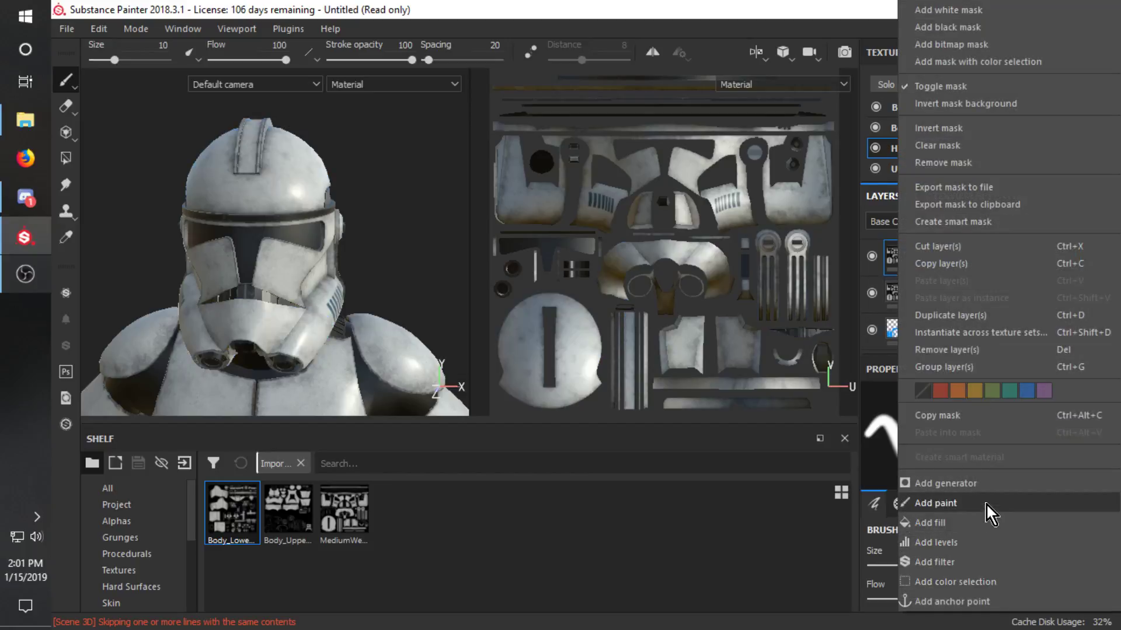
click(986, 481)
click(999, 421)
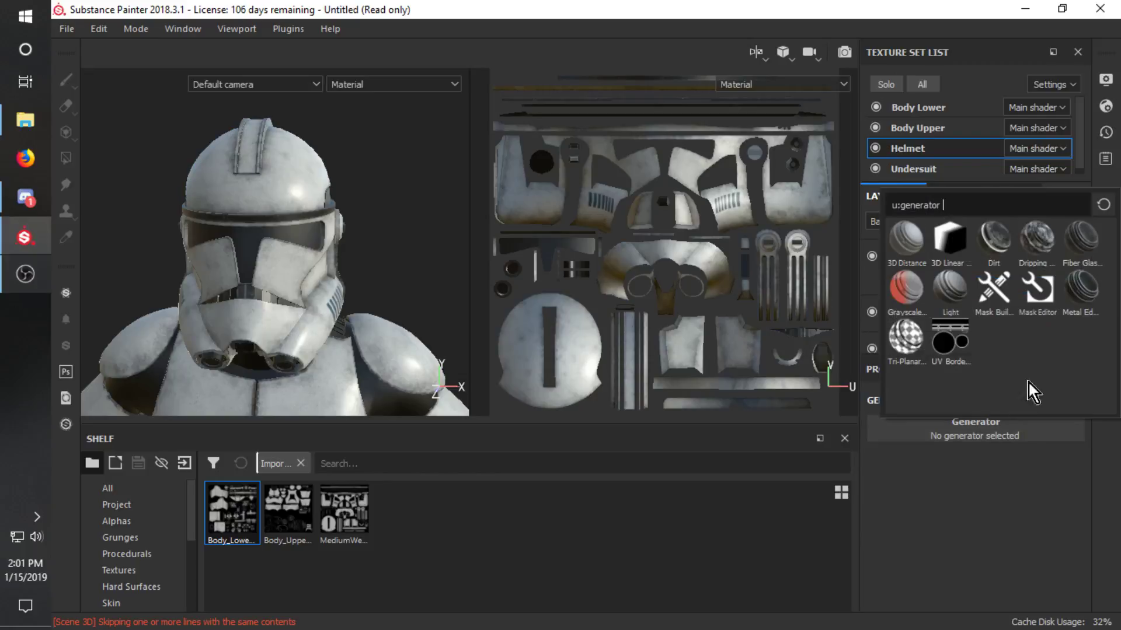
click(1077, 289)
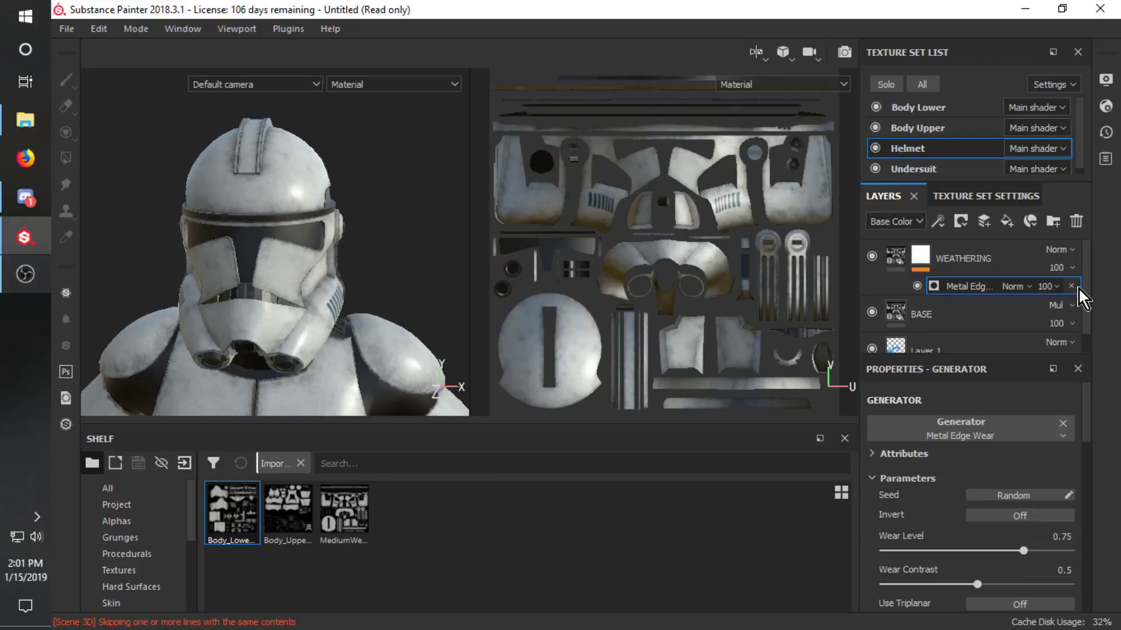
click(1017, 288)
click(1014, 71)
Toggle the WEATHERING layer's visibility, and try Multiply blending for the layer with Normal for its generator.
click(872, 256)
click(872, 257)
click(1060, 250)
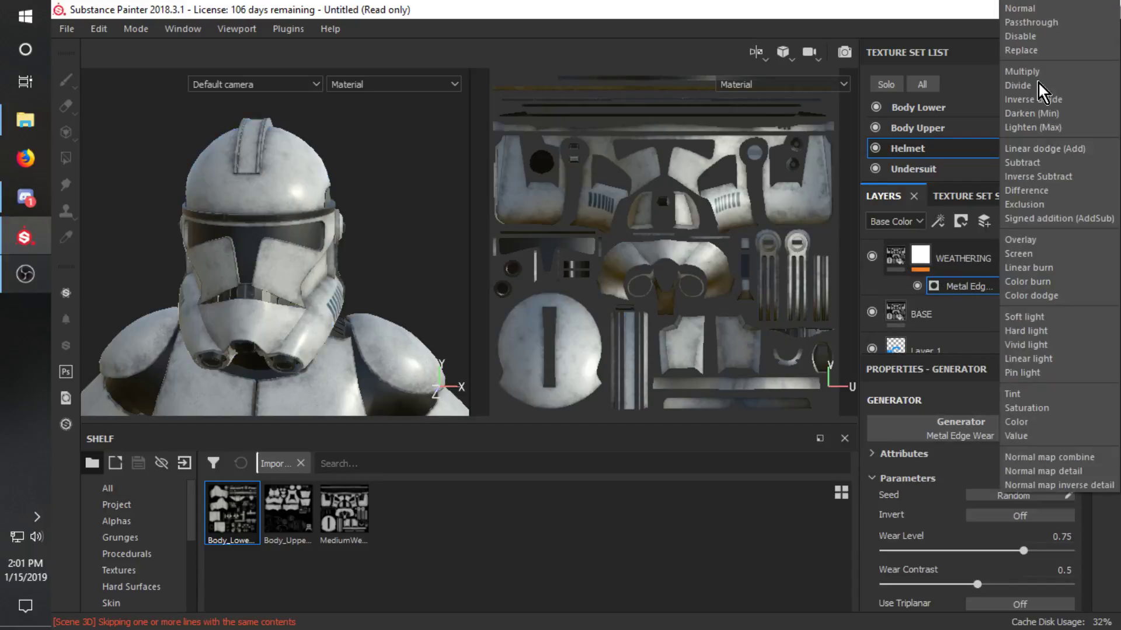
click(1037, 73)
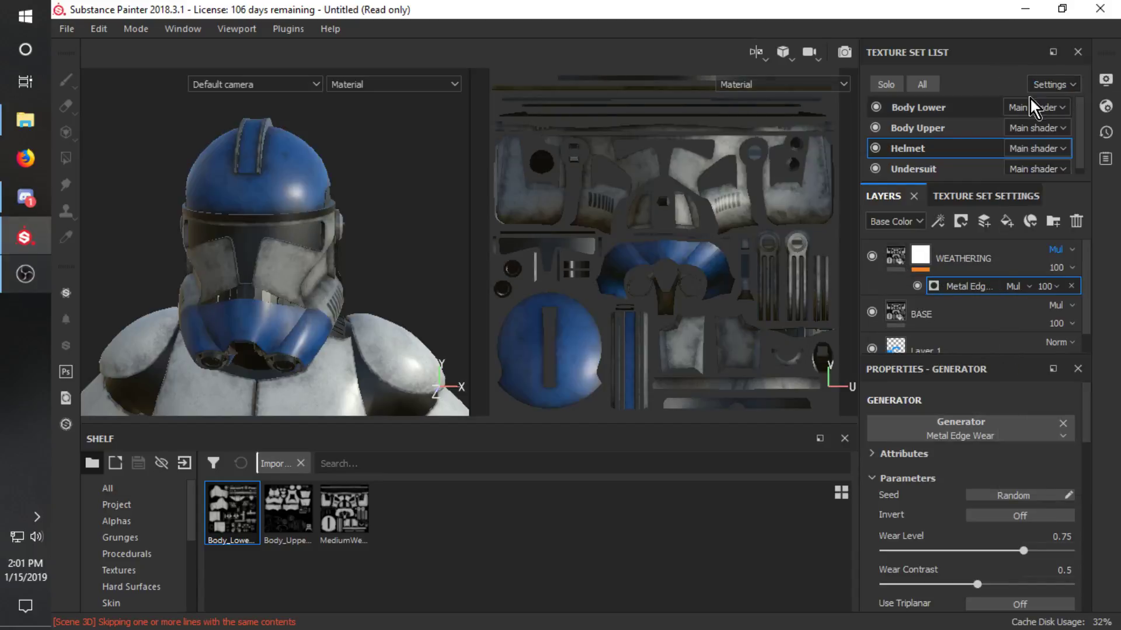
click(1053, 250)
click(994, 286)
click(1010, 287)
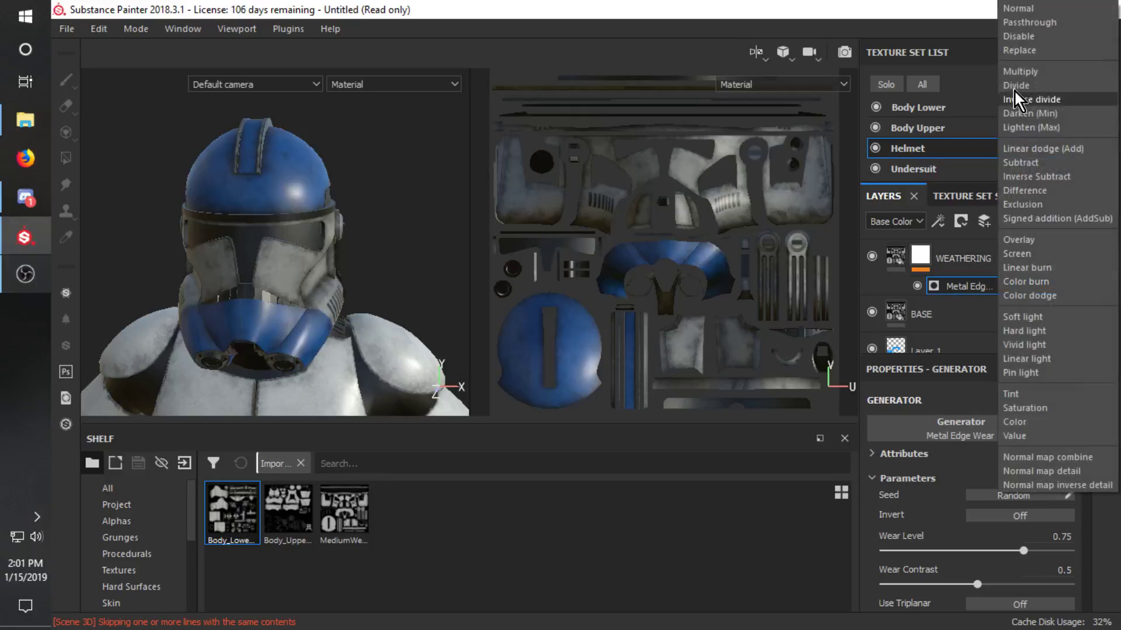
click(1017, 5)
Set the Metal Edge Wear generator's blend mode to Multiply and the WEATHERING layer's to Normal.
click(1015, 282)
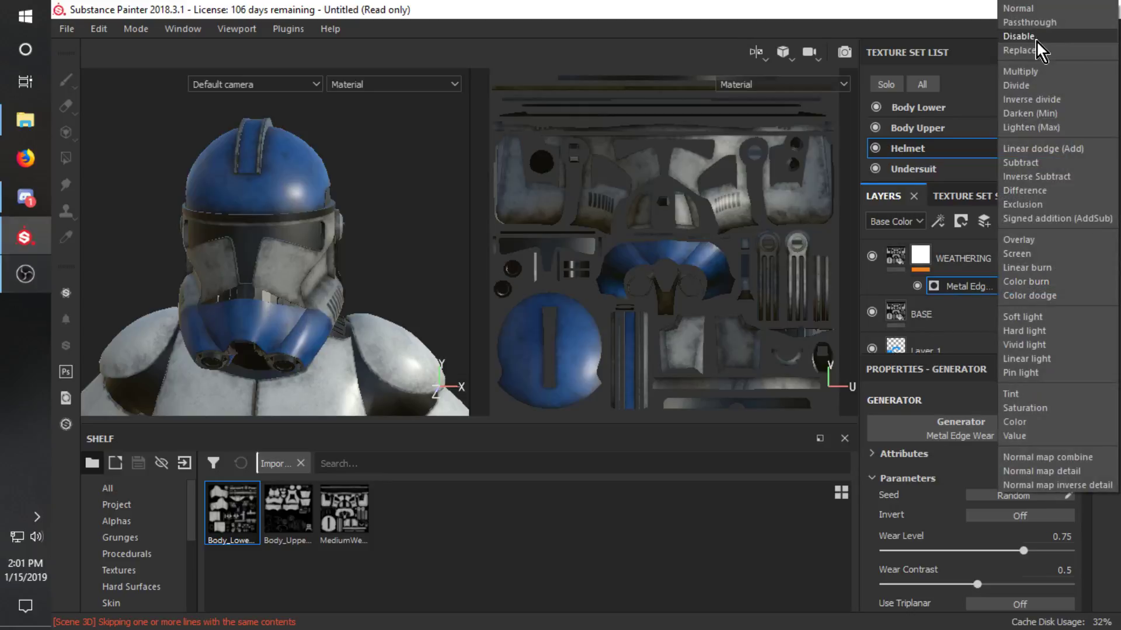
click(1022, 86)
click(1045, 249)
click(1039, 8)
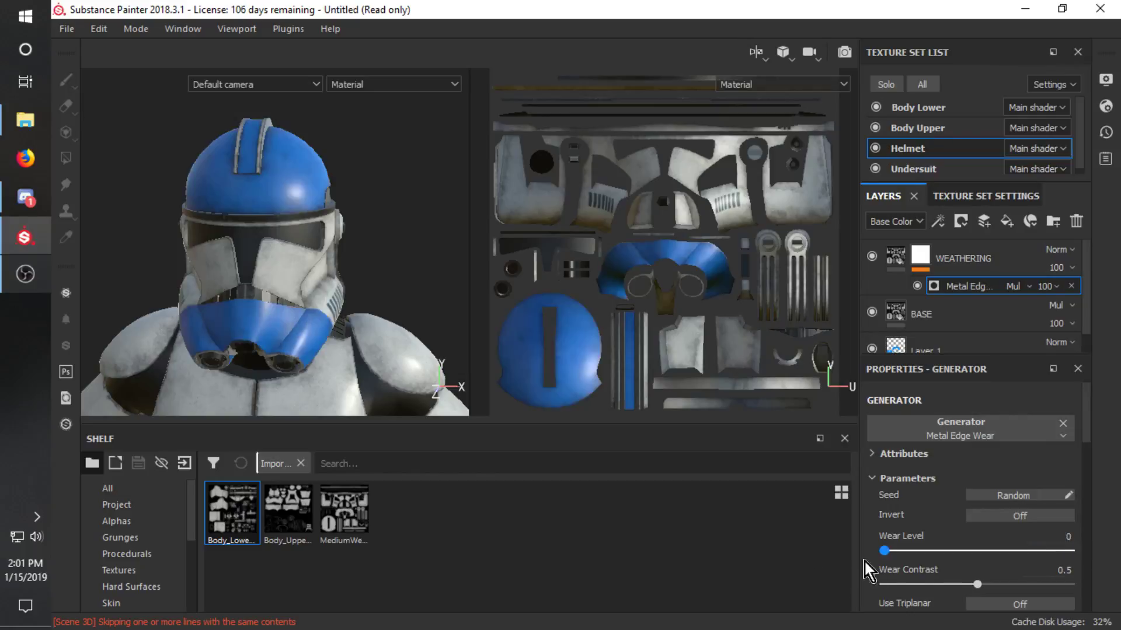
Set the Metal Edge Wear generator's wear level to 0.02 and turn on its inversion.
click(929, 551)
drag(901, 569, 888, 580)
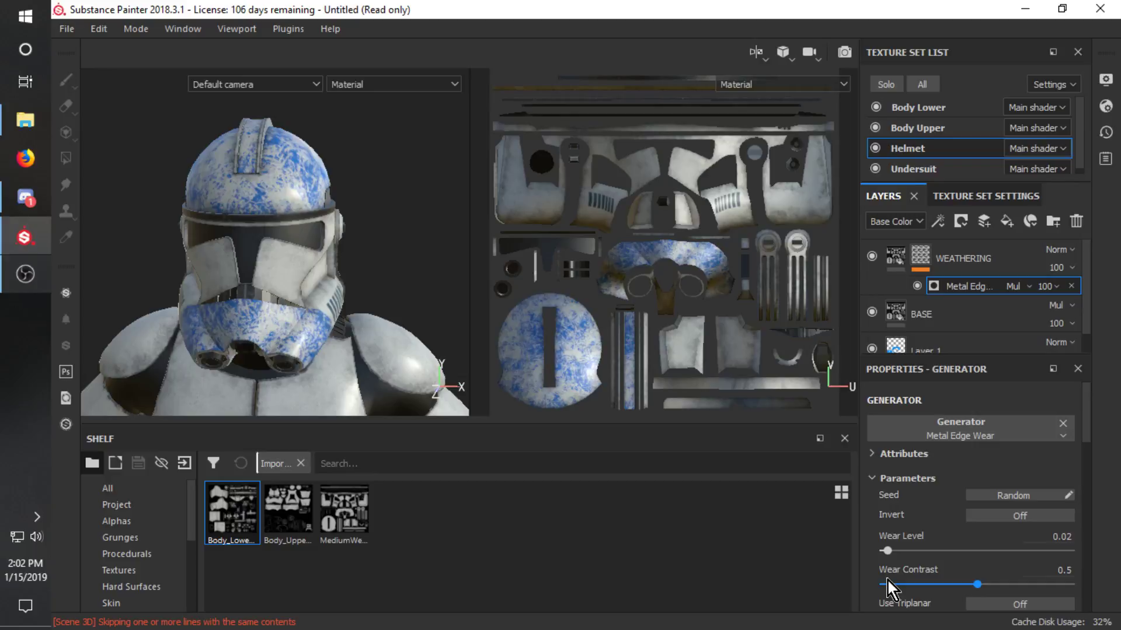
click(1016, 516)
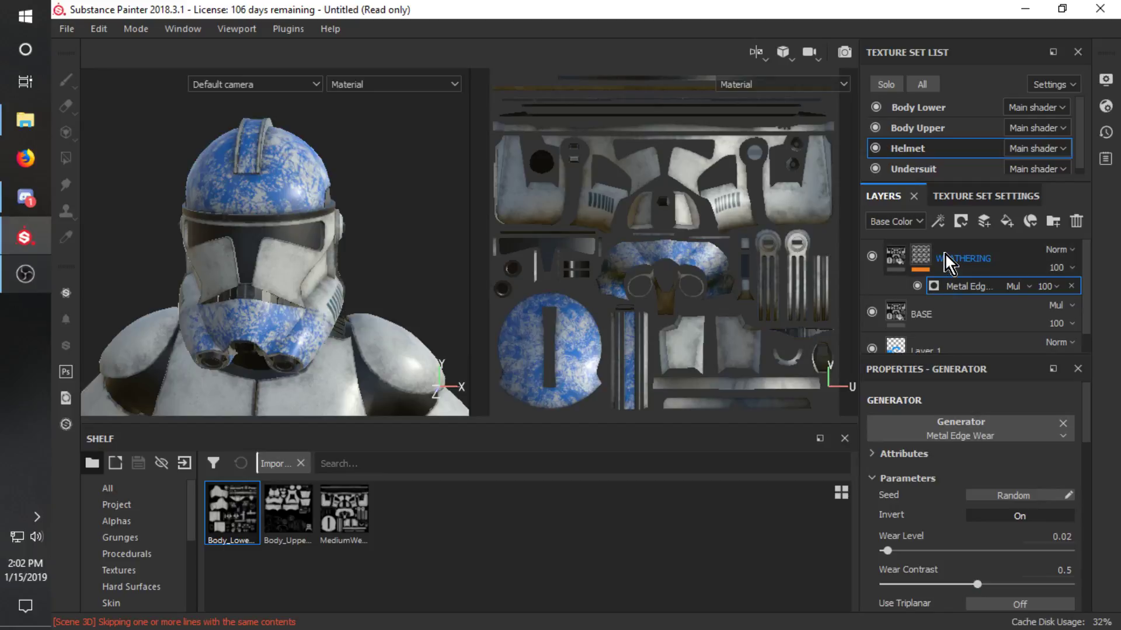
Examine the chipped blue paint on the helmet from the side and the front.
click(962, 258)
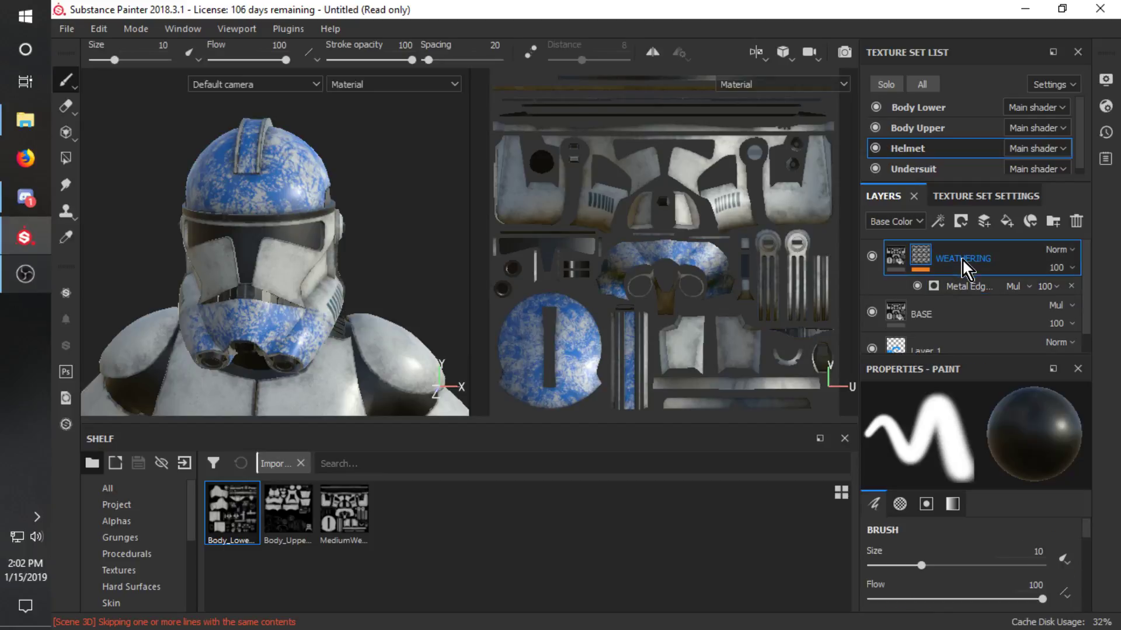
click(976, 317)
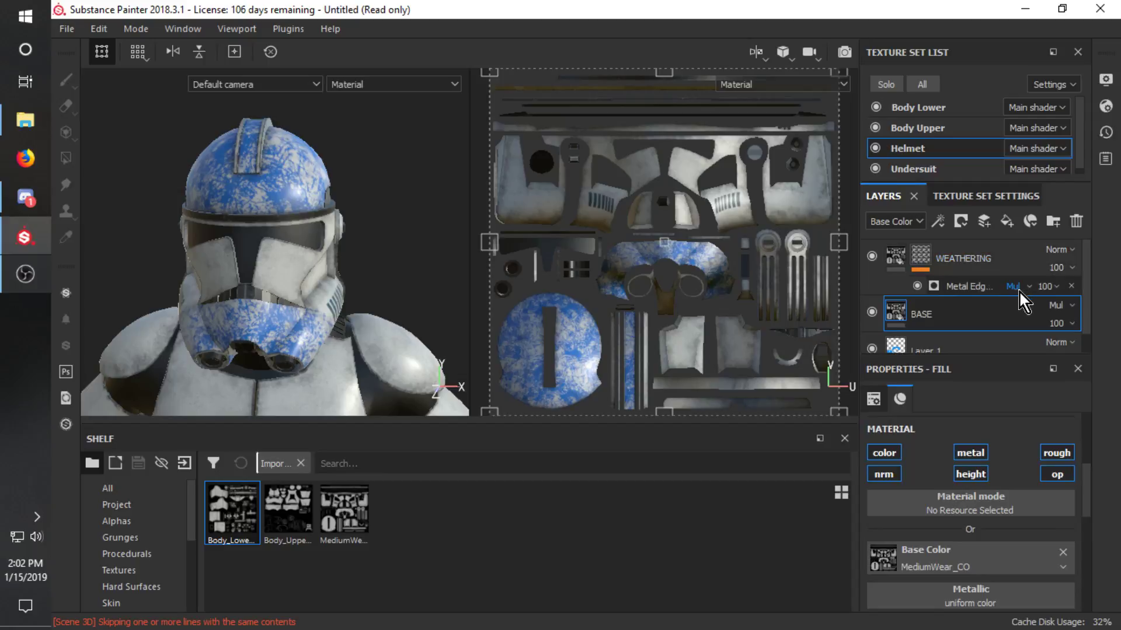
mouse_move(236, 275)
alt+mouse_down()
mouse_move(387, 253)
mouse_move(280, 263)
mouse_move(113, 254)
mouse_move(186, 273)
mouse_move(347, 262)
mouse_move(132, 266)
mouse_move(335, 218)
alt+mouse_up()
scroll(335, 219, up, 6)
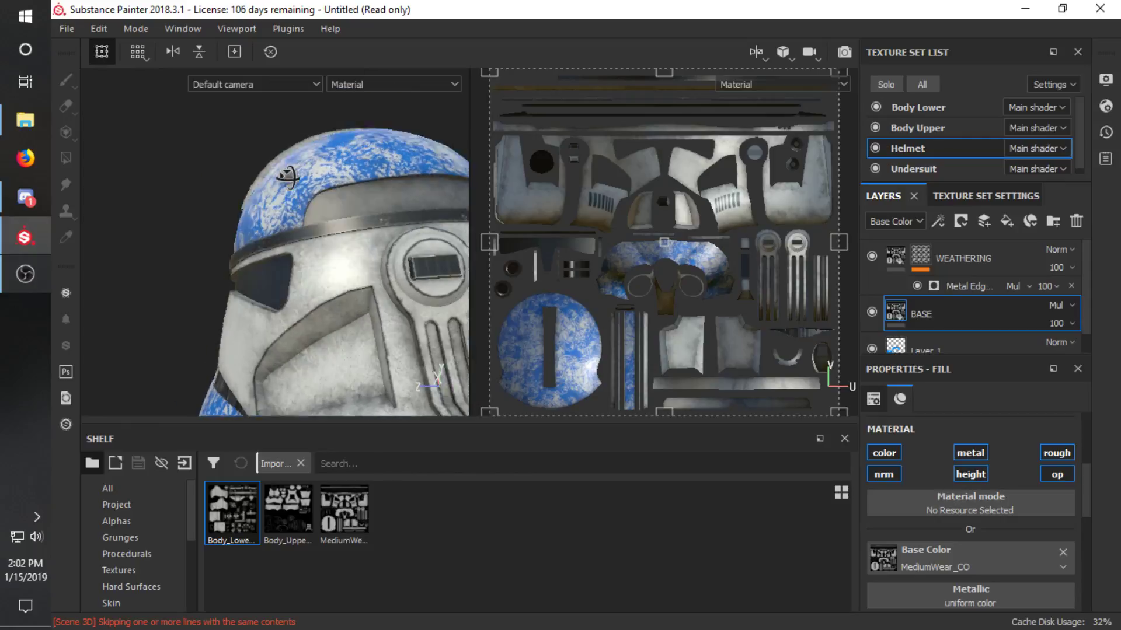
alt+drag(287, 177, 370, 299)
scroll(362, 262, down, 5)
alt+middle_drag(371, 300, 336, 260)
Replace the WEATHERING mask's Metal Edge Wear generator with Dirt and set its dirt level to 0.69.
click(957, 287)
click(979, 429)
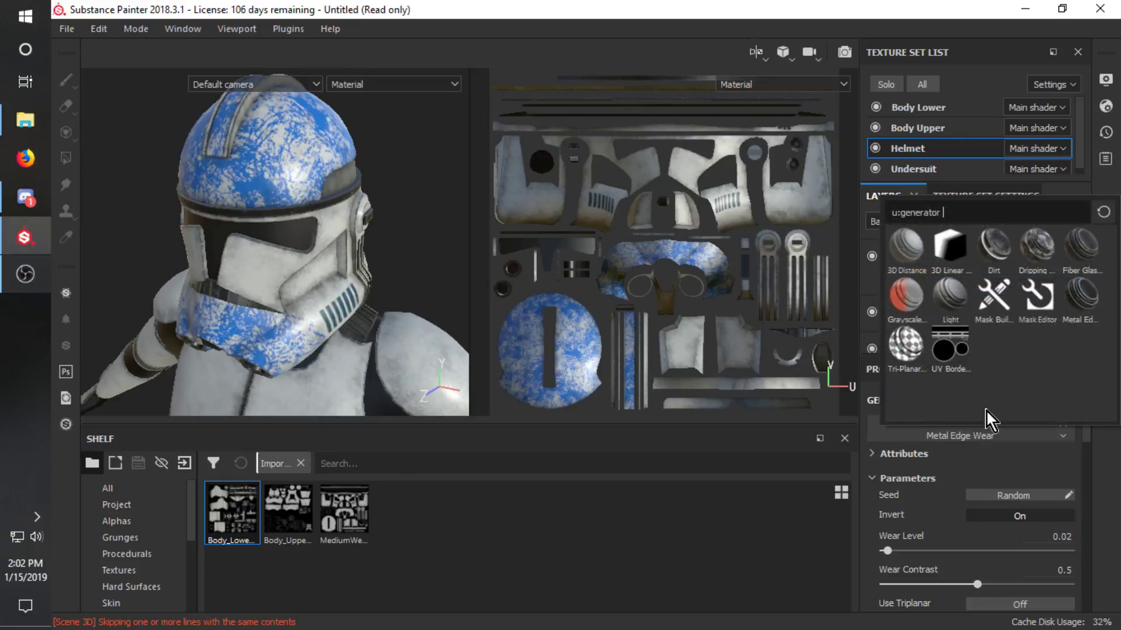
click(980, 243)
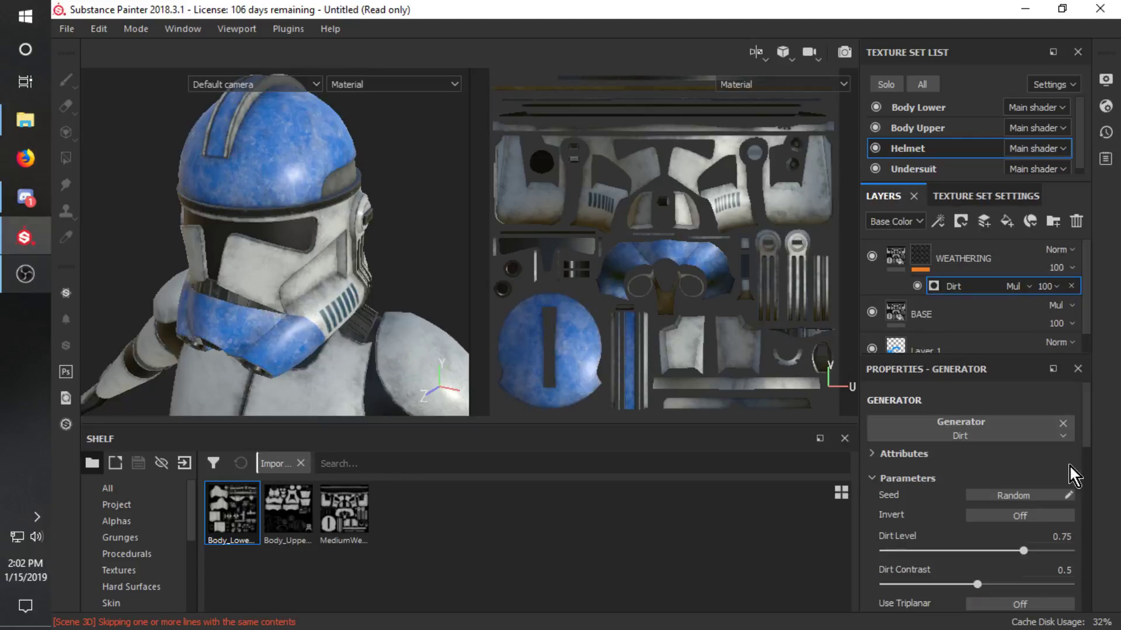
drag(1021, 551, 960, 551)
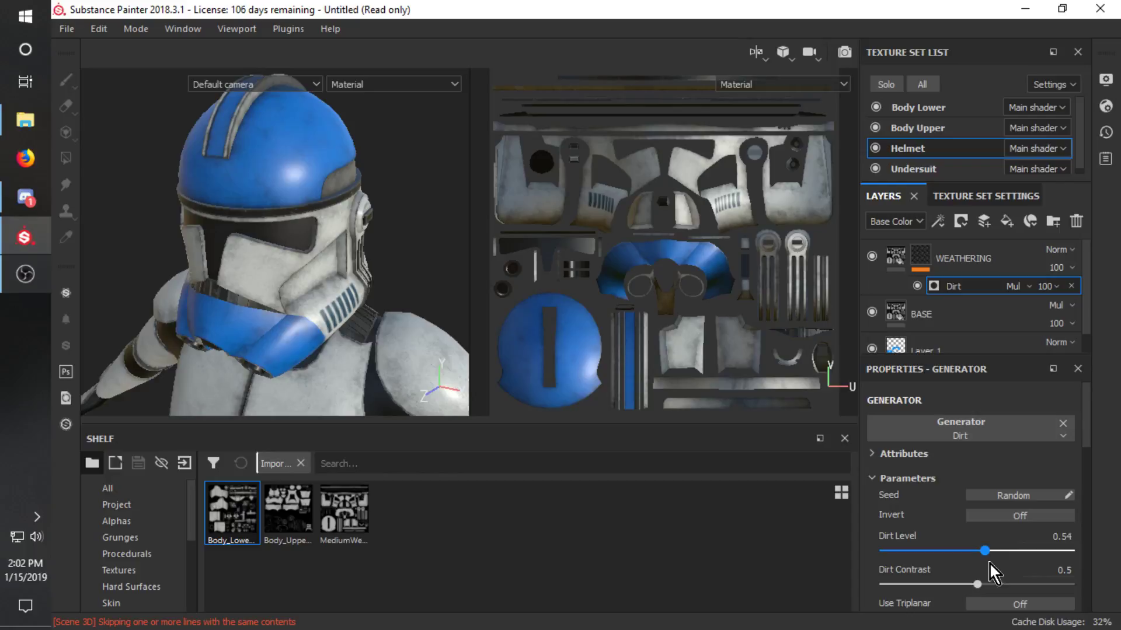
drag(1008, 557, 1013, 555)
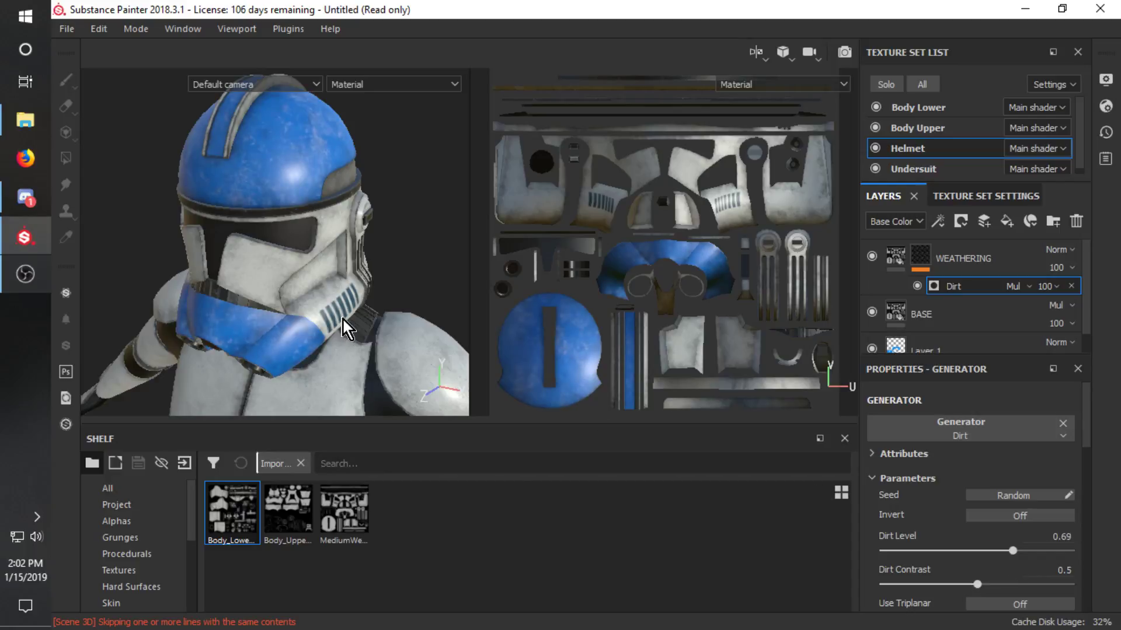
Try dirt levels of 0.74, 0.84 and 0.68 for the Dirt generator while checking the helmet from several angles.
alt+drag(347, 328, 257, 303)
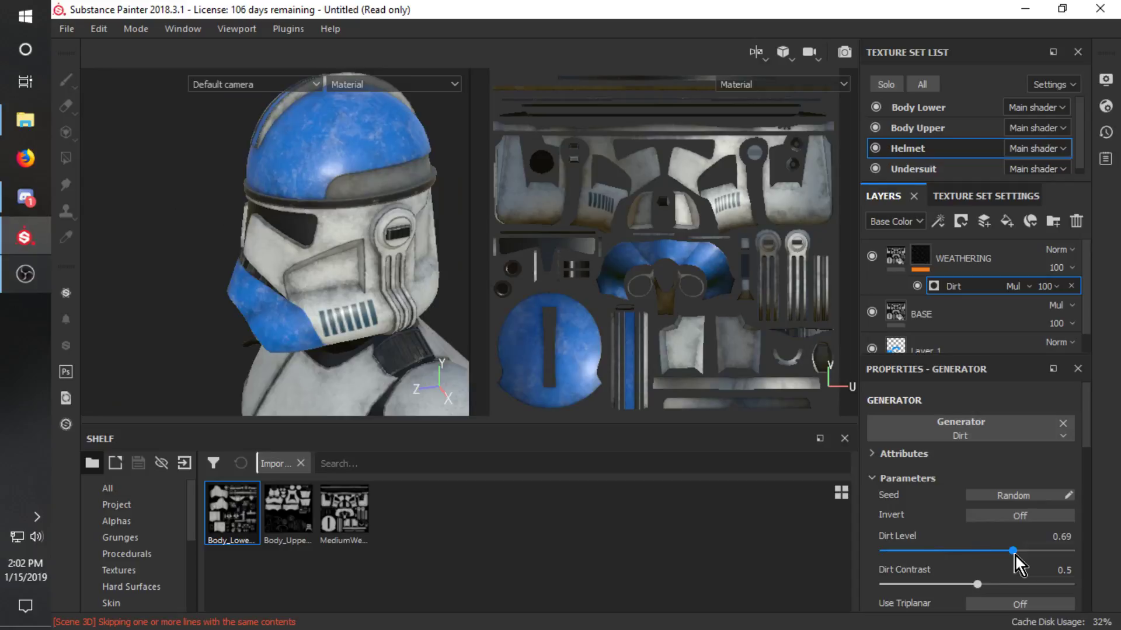
drag(1014, 555, 1021, 553)
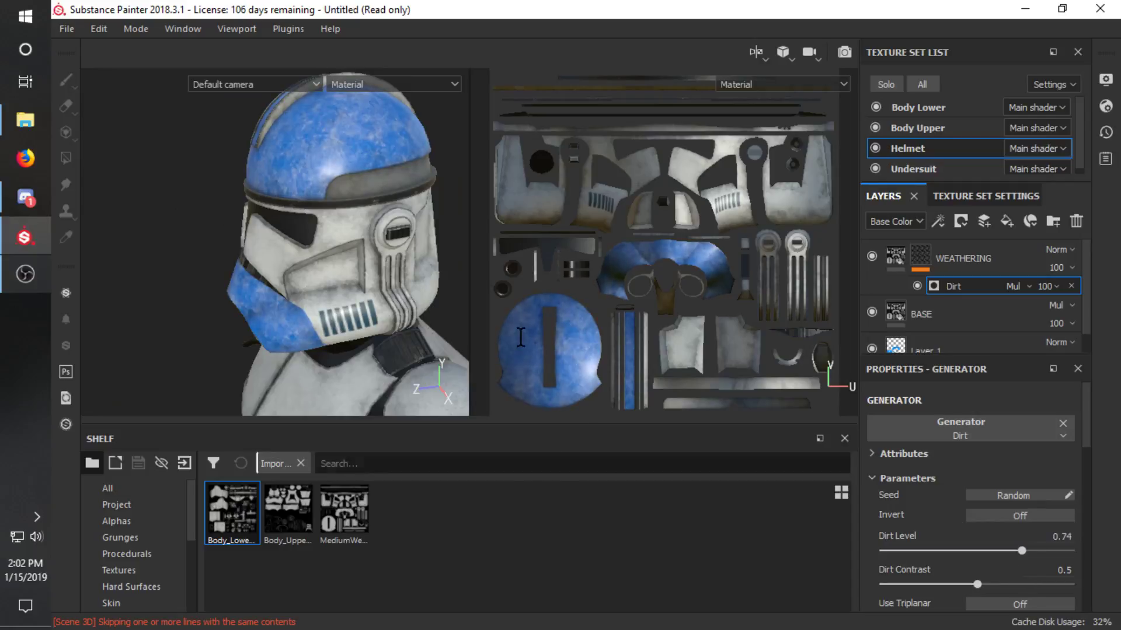
alt+drag(328, 257, 441, 244)
mouse_move(1027, 552)
mouse_down()
mouse_move(1055, 552)
mouse_move(1039, 560)
mouse_up()
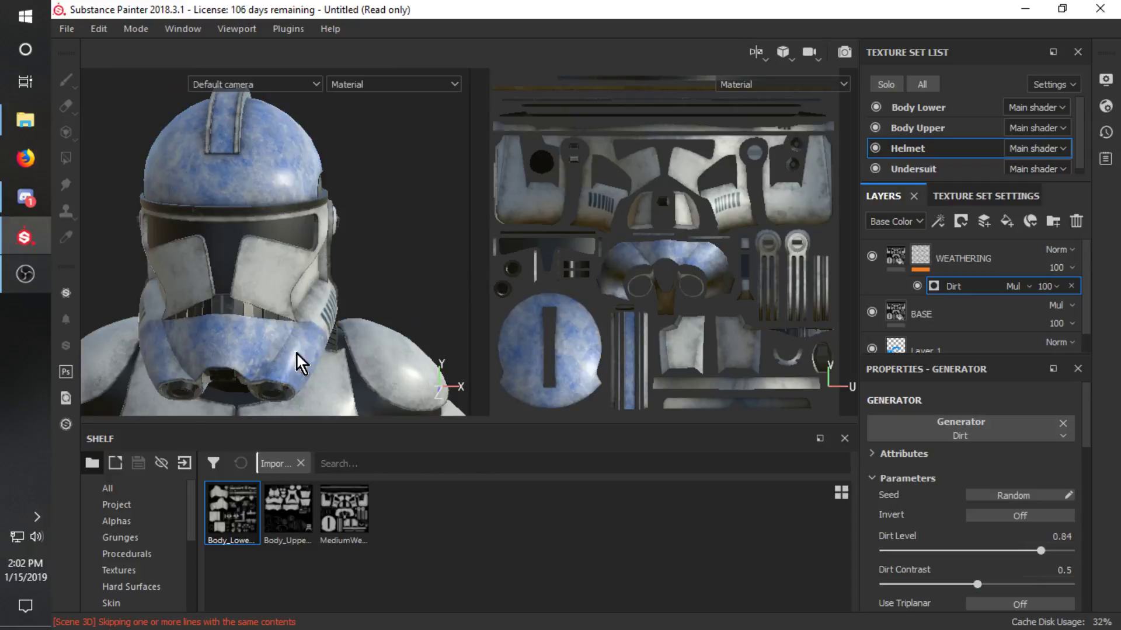
alt+drag(300, 363, 356, 289)
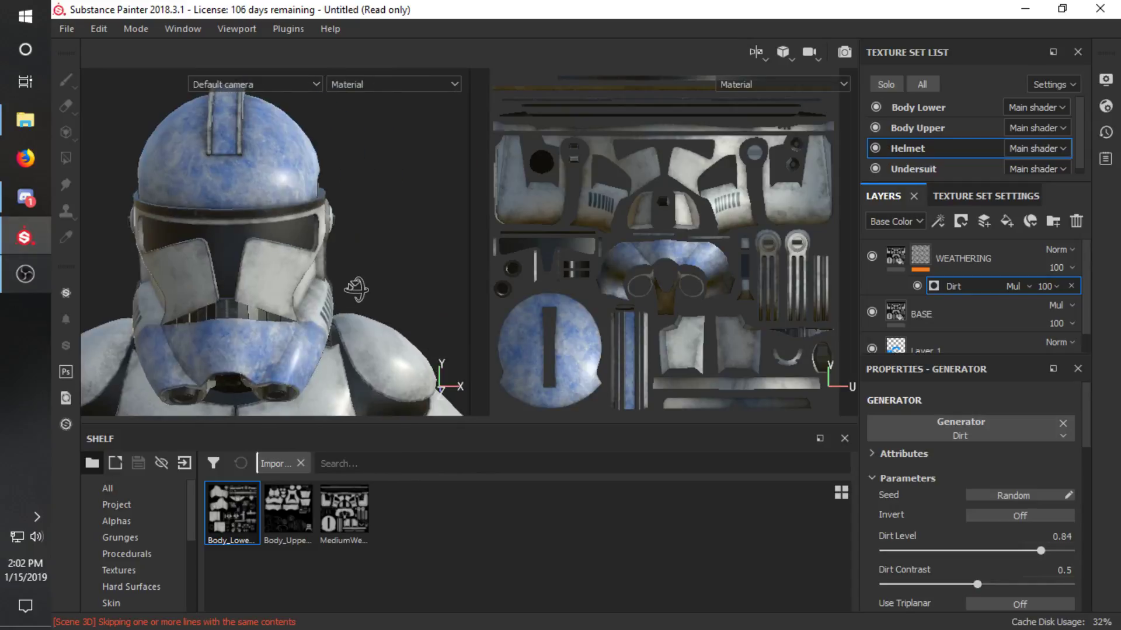
mouse_move(1038, 552)
mouse_down()
mouse_move(998, 564)
mouse_move(1018, 559)
mouse_move(1010, 564)
mouse_up()
Replace the Dirt generator with Metal Edge Wear and set its wear level to 0.01.
click(1021, 437)
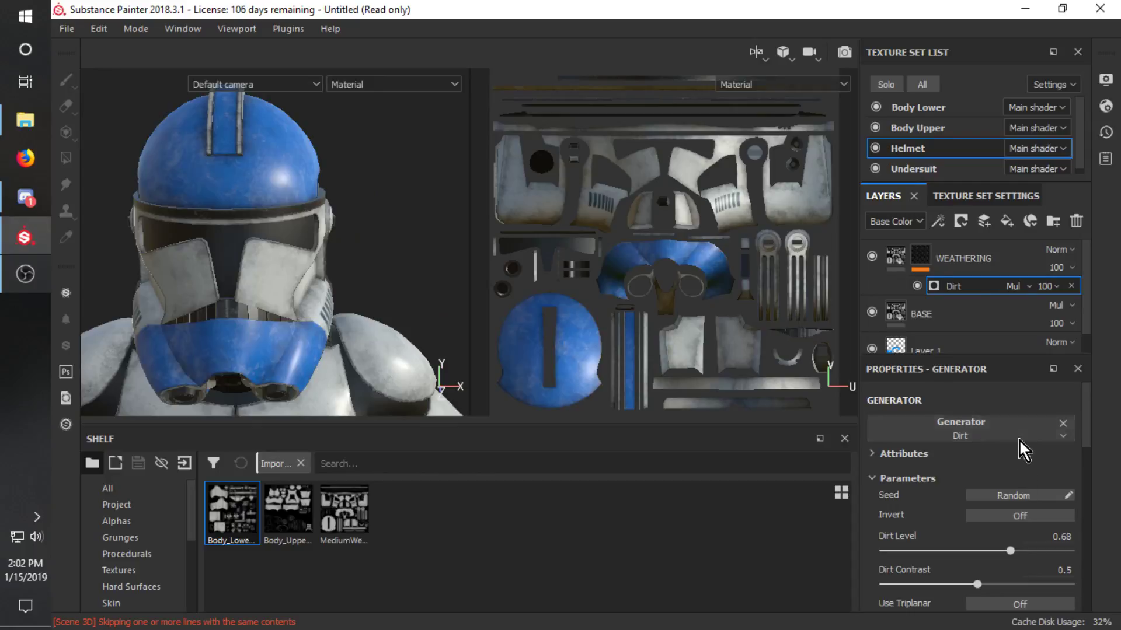
click(1075, 320)
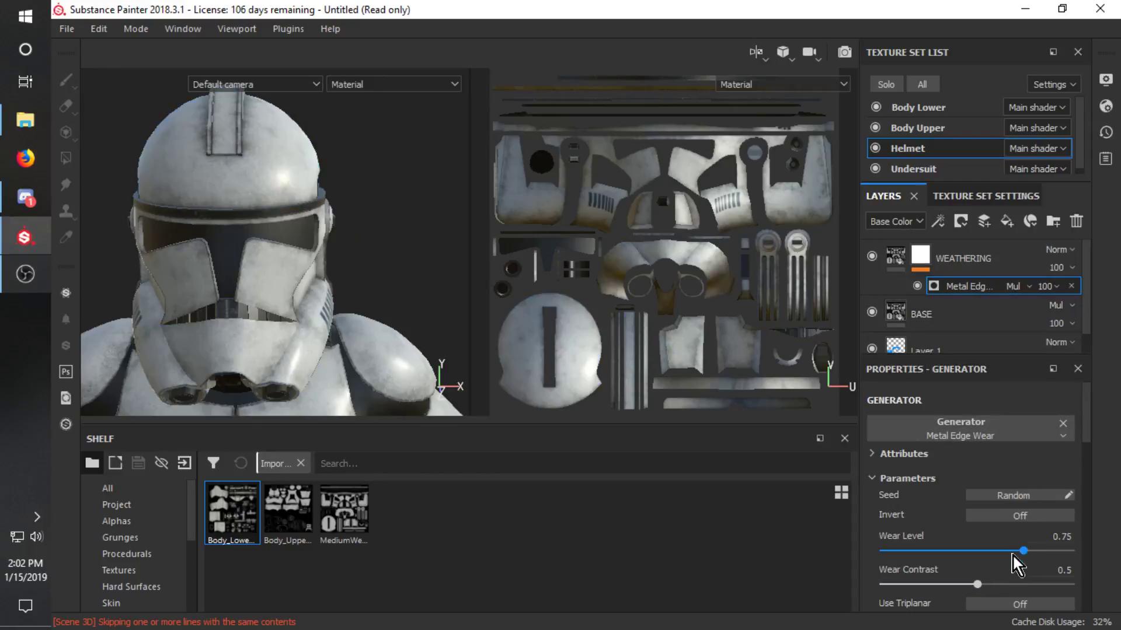
drag(1020, 555, 884, 559)
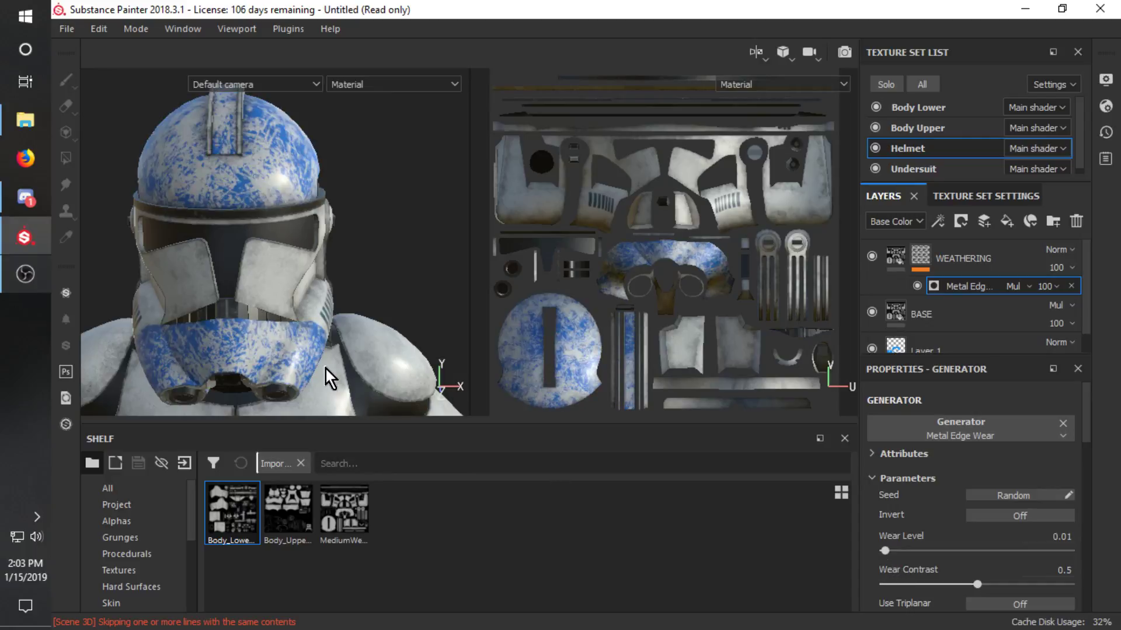
click(983, 432)
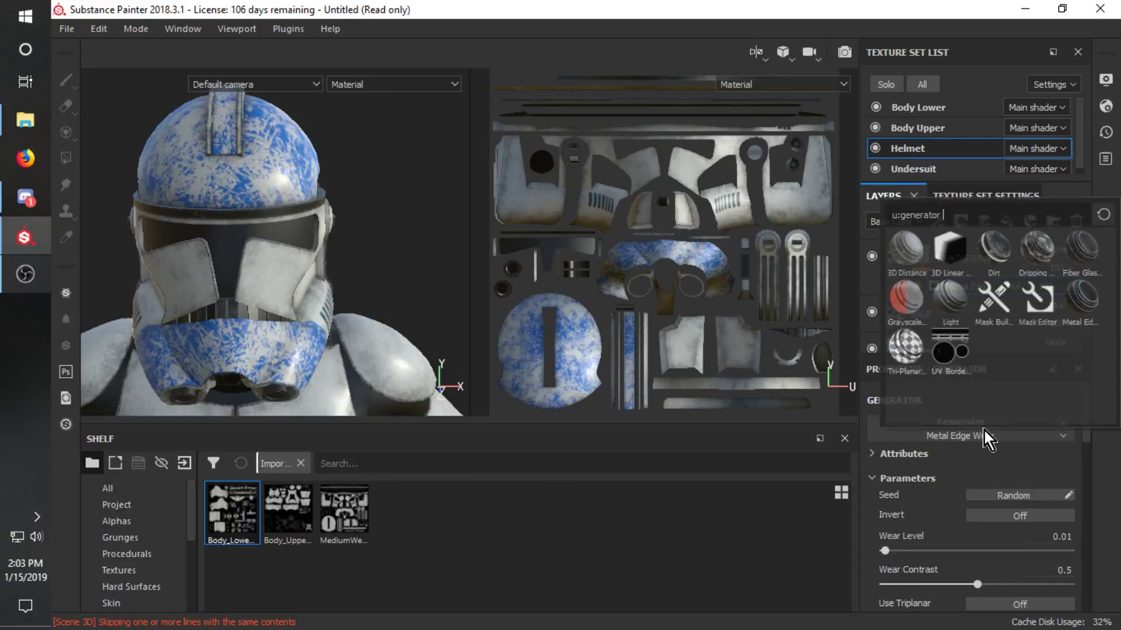
click(882, 573)
Set the Metal Edge Wear generator's edges smoothness to 16 and its triplanar blending contrast to 1.
scroll(893, 569, down, 3)
scroll(894, 569, down, 1)
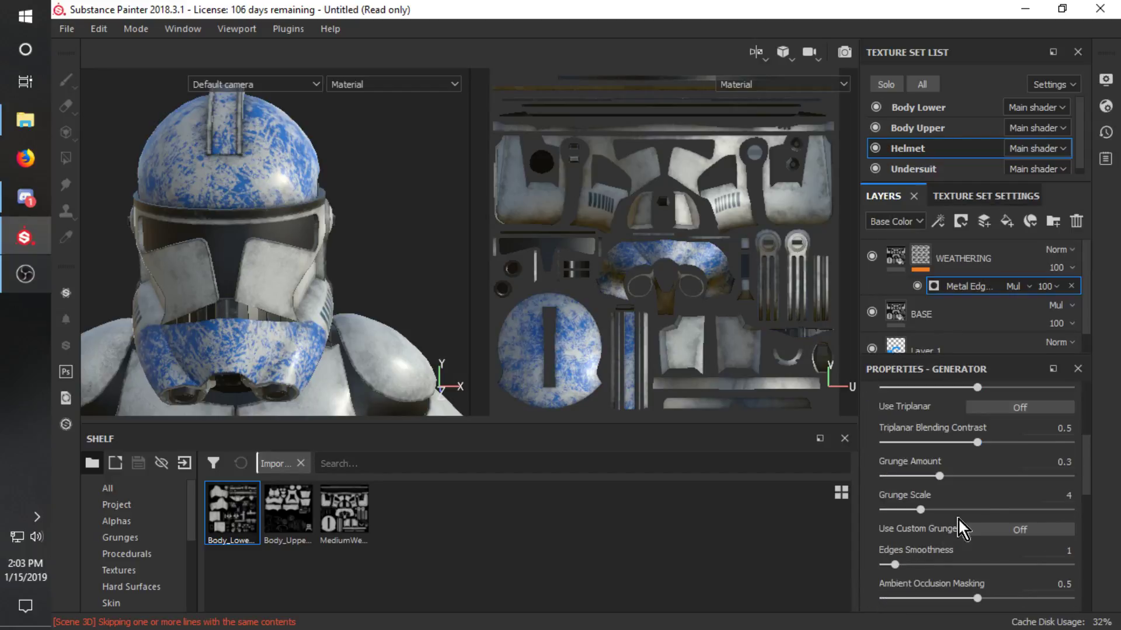
drag(894, 564, 1119, 569)
drag(977, 442, 1007, 444)
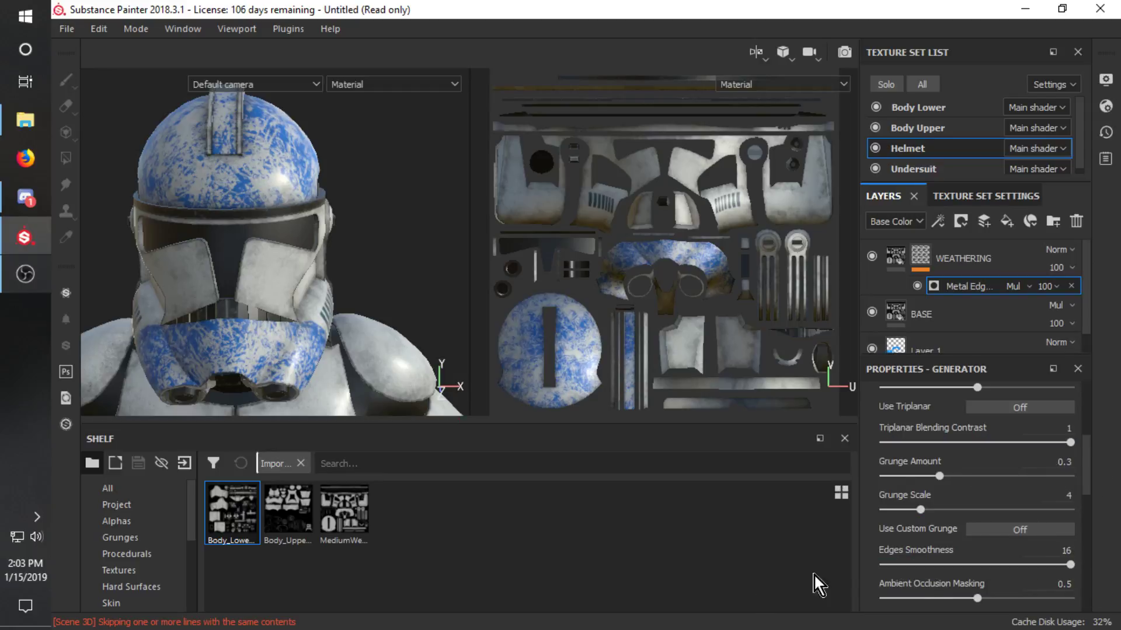
Examine the worn helmet paint up close and from a distance at different angles.
alt+right_drag(196, 255, 344, 260)
alt+drag(344, 260, 283, 184)
scroll(282, 185, up, 2)
alt+middle_drag(283, 184, 305, 276)
scroll(290, 186, up, 5)
alt+drag(289, 187, 362, 201)
scroll(295, 335, down, 10)
scroll(987, 314, down, 1)
Set the brush's base color to black and dab paint on the helmet's plates below the visor on Layer 1.
click(971, 328)
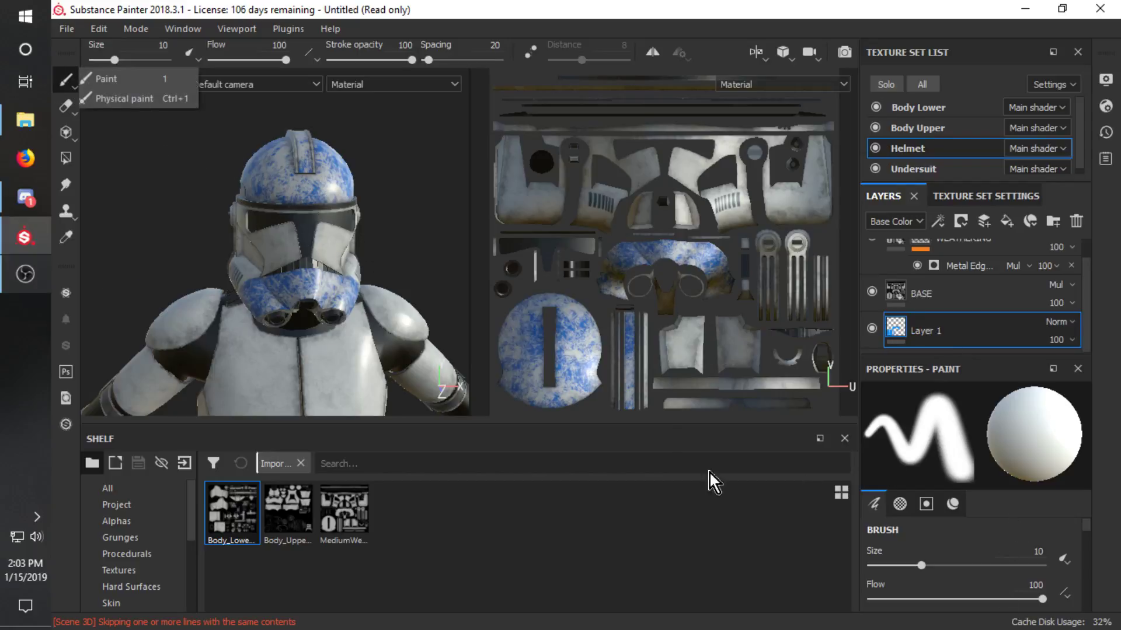
scroll(1001, 538, down, 10)
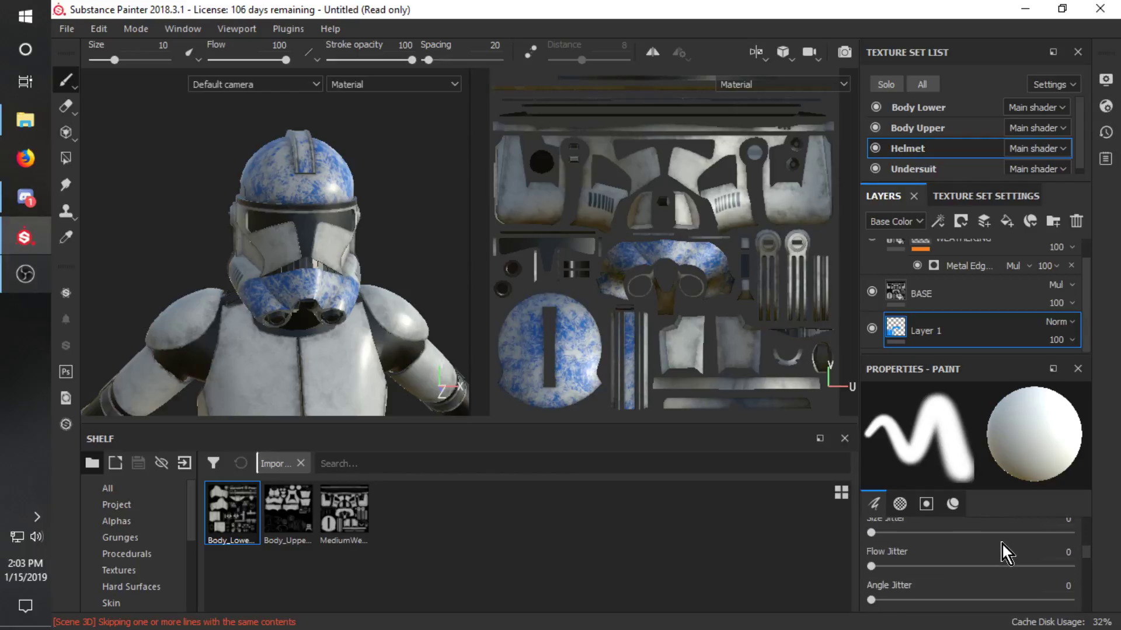
scroll(1002, 546, down, 10)
scroll(982, 574, down, 4)
click(969, 569)
click(943, 454)
drag(1040, 391, 1073, 359)
drag(1007, 502, 1119, 629)
click(334, 247)
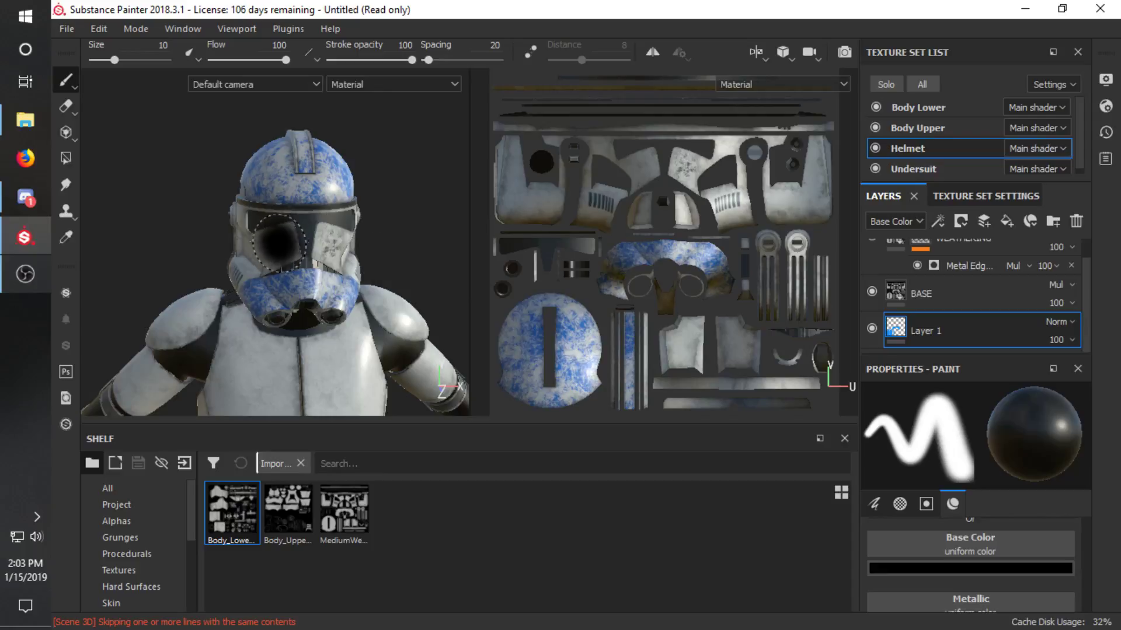
Compare the black paint spots with the WEATHERING layer hidden and shown, from several angles.
alt+drag(346, 313, 292, 295)
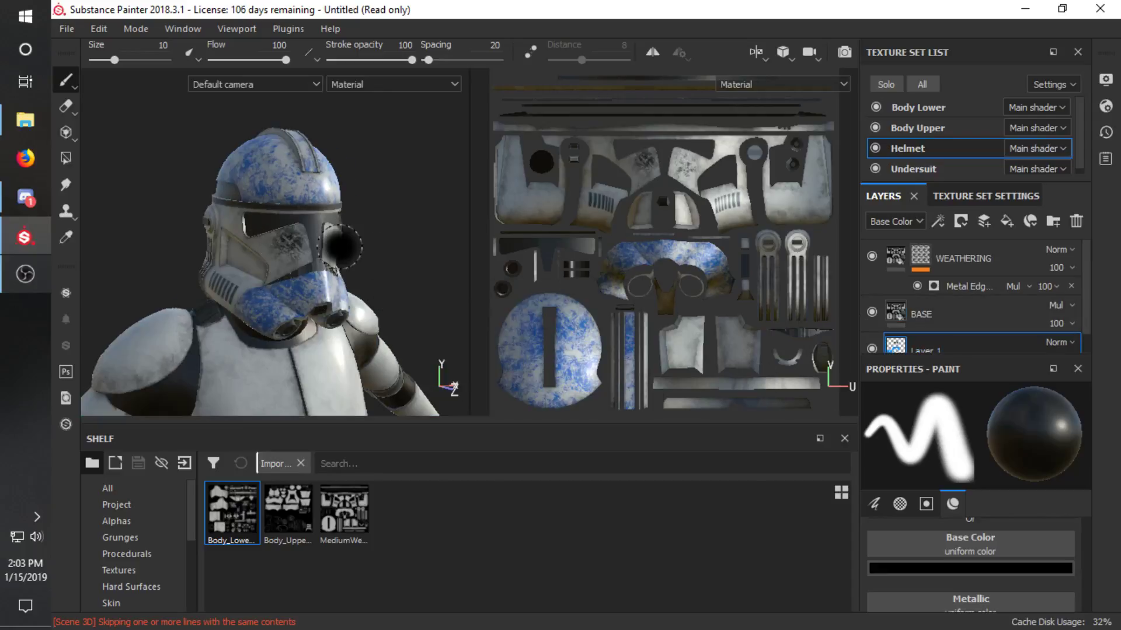
scroll(292, 232, up, 5)
alt+drag(293, 232, 248, 222)
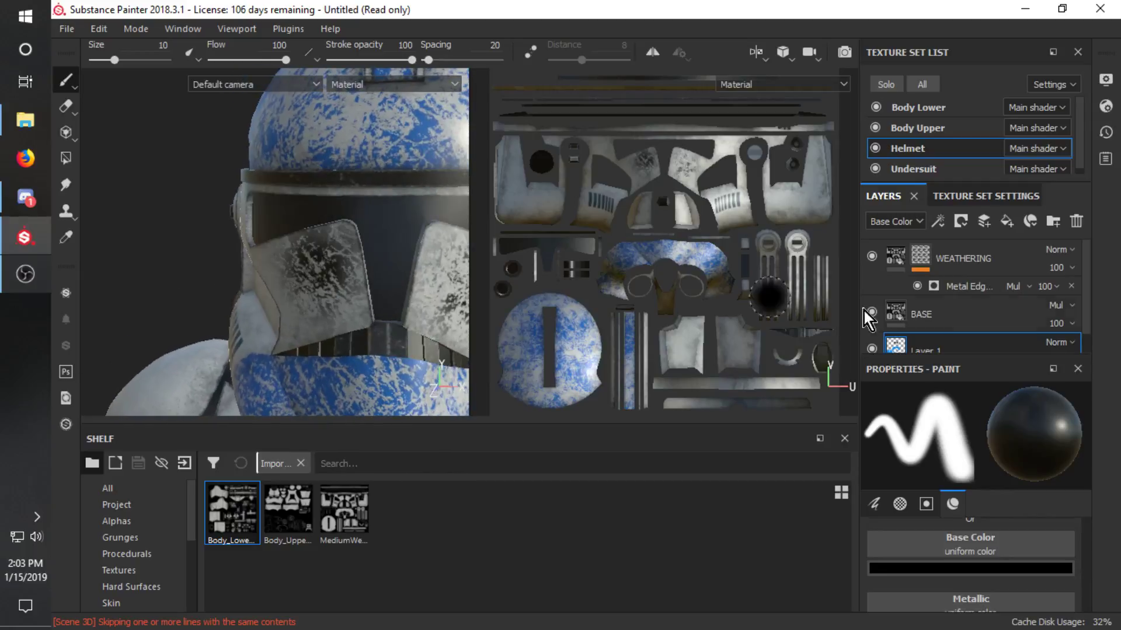
click(871, 257)
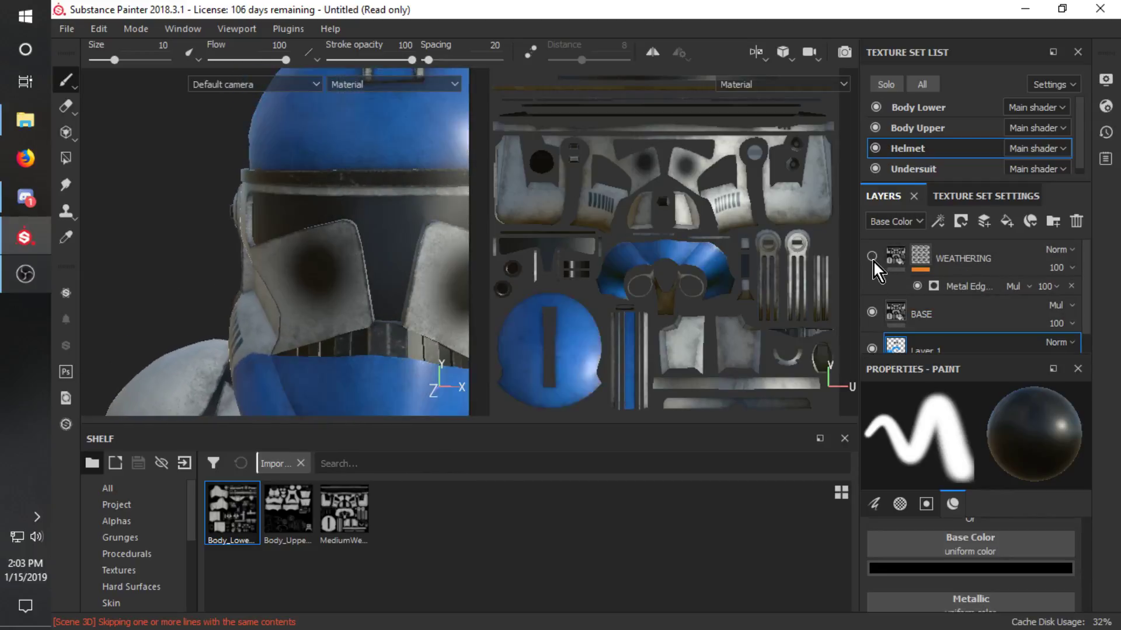
click(871, 257)
mouse_move(296, 259)
alt+mouse_down()
mouse_move(318, 275)
mouse_move(281, 238)
alt+mouse_up()
alt+middle_drag(281, 239, 224, 223)
alt+drag(275, 248, 219, 256)
scroll(287, 233, down, 3)
alt+drag(286, 245, 305, 271)
click(871, 257)
click(871, 257)
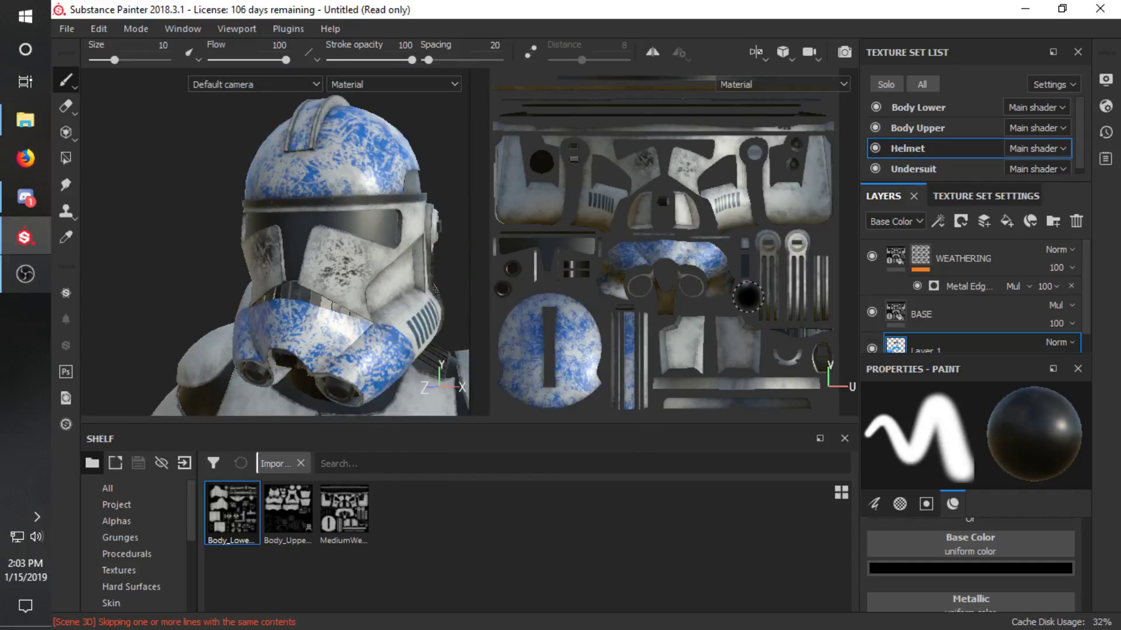
Set the brush's base color to dark yellow-brown and paint spots on the plates below the helmet's visor.
click(948, 569)
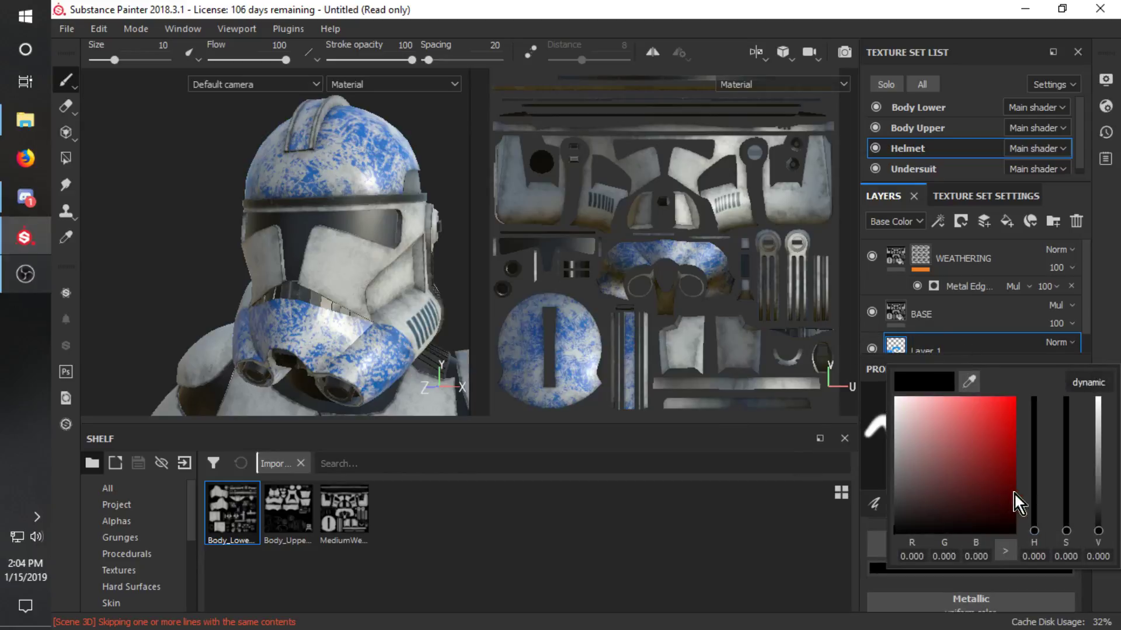
mouse_move(1032, 496)
mouse_down()
mouse_move(1030, 477)
mouse_move(1031, 515)
mouse_move(1042, 445)
mouse_move(1038, 478)
mouse_up()
drag(994, 478, 1005, 497)
drag(1034, 484, 1034, 519)
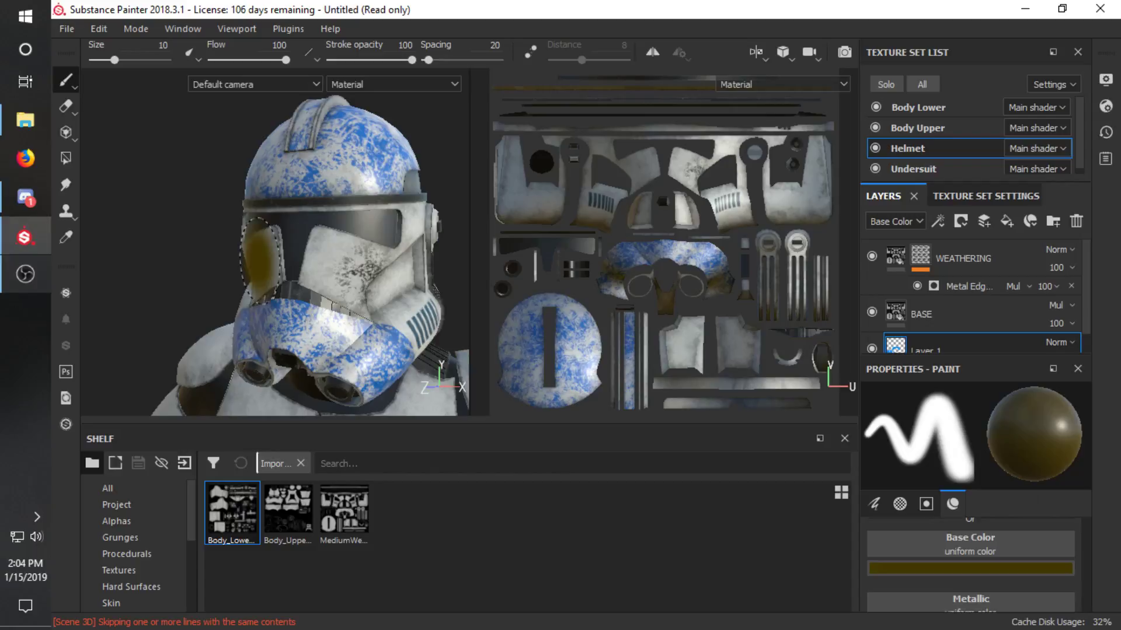
mouse_move(275, 340)
mouse_down()
mouse_move(283, 356)
mouse_move(321, 345)
mouse_move(355, 355)
mouse_move(272, 364)
mouse_up()
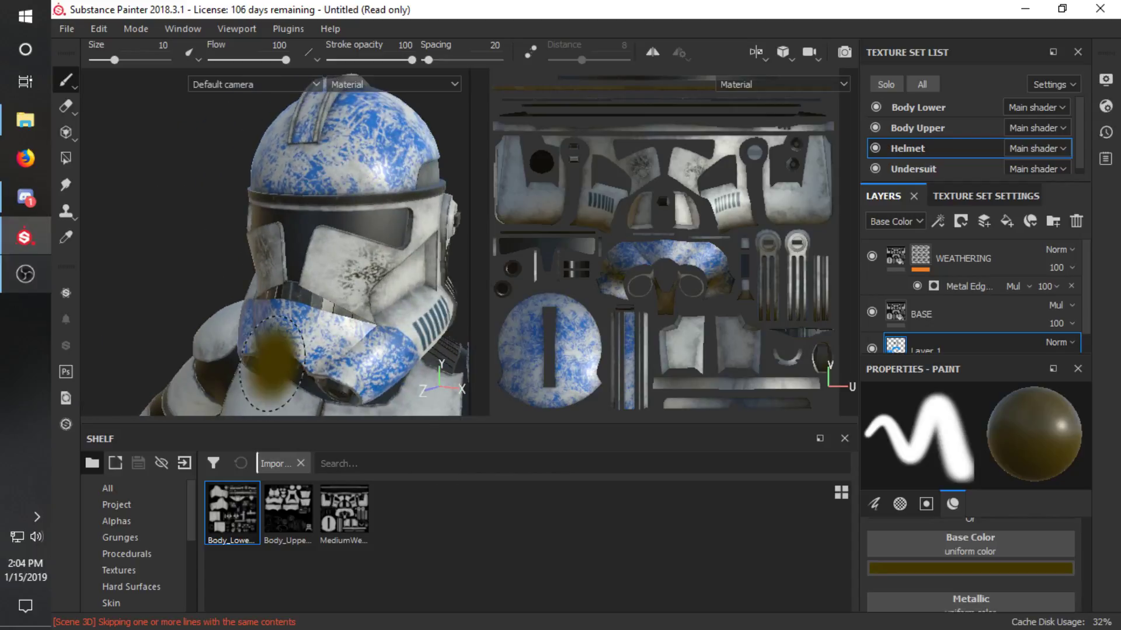
mouse_move(368, 301)
alt+mouse_down()
mouse_move(405, 295)
mouse_move(353, 285)
alt+mouse_up()
Try erasing Layer 1 paint on the helmet's plates, dome and mouthpiece, and undo the eraser strokes.
click(67, 107)
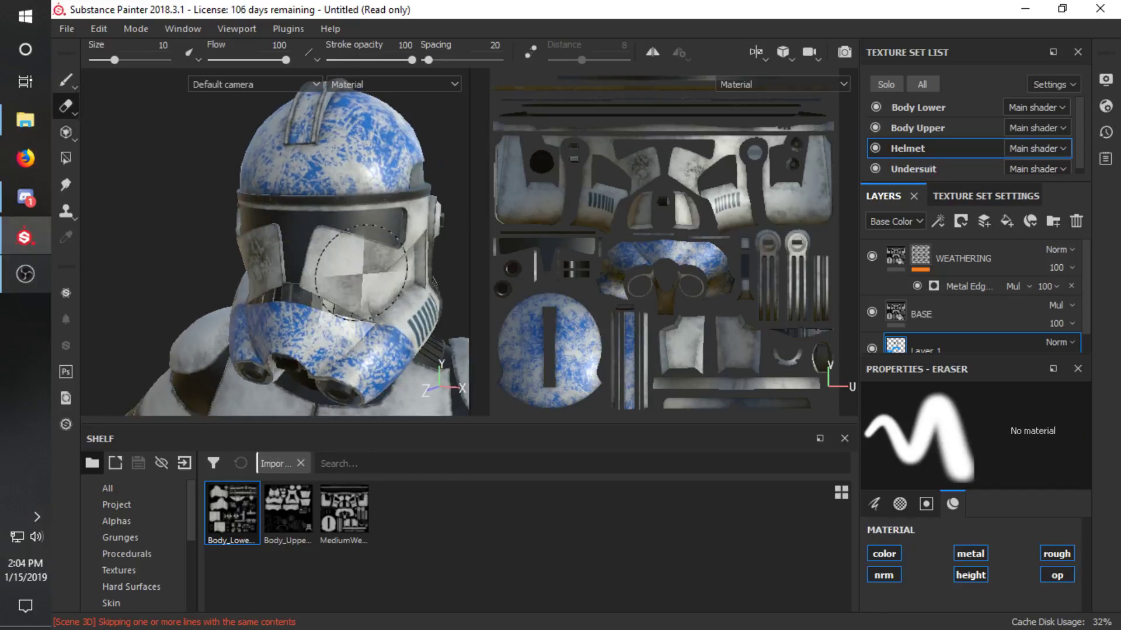
mouse_move(343, 258)
mouse_down()
mouse_move(321, 297)
mouse_move(348, 268)
mouse_move(338, 318)
mouse_move(321, 178)
mouse_move(374, 153)
mouse_move(388, 163)
mouse_move(281, 269)
mouse_up()
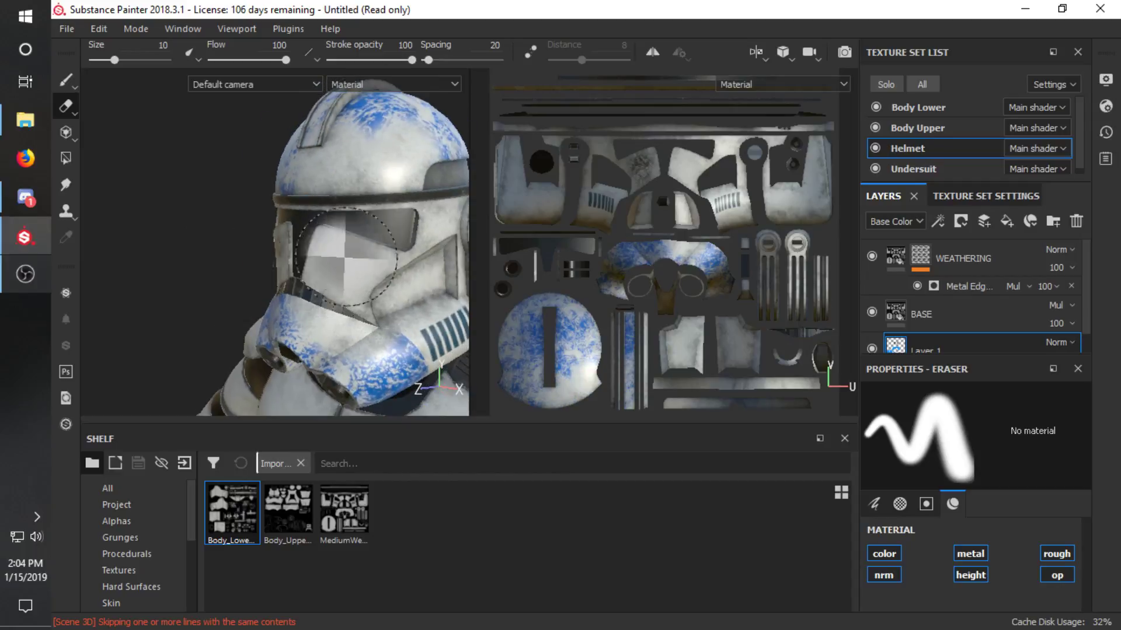
key(ctrl+z)
key(ctrl+z)
key(ctrl+z)
key(ctrl+z)
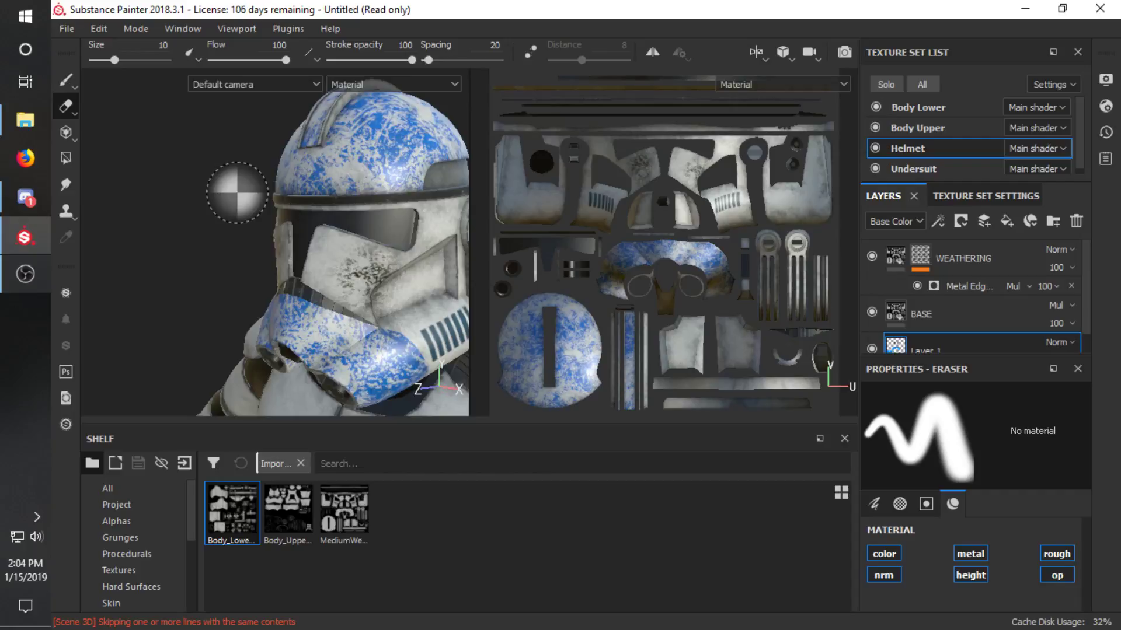
Smudge the blue mouthpiece paint toward the helmet's cheek vents on Layer 1 with the Smudge tool.
click(62, 105)
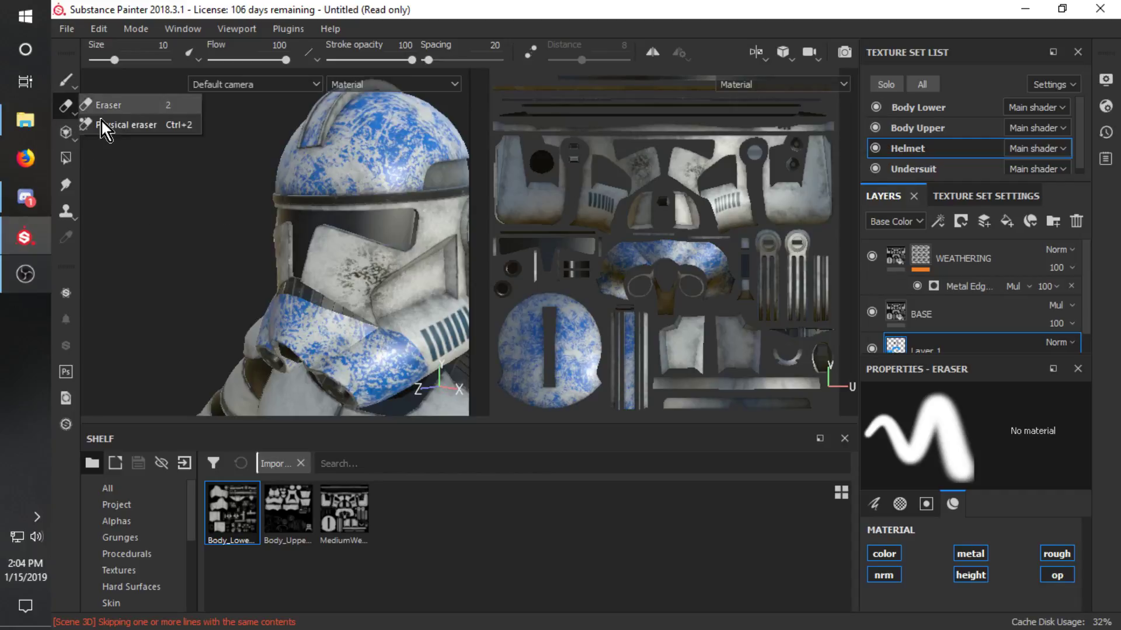
click(68, 79)
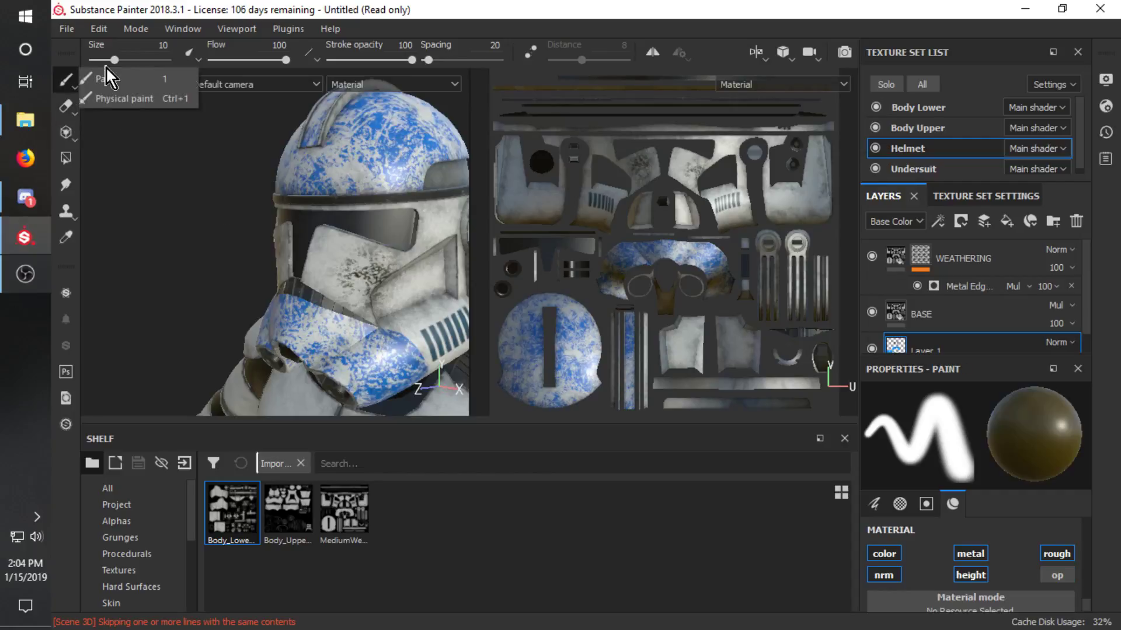
click(147, 86)
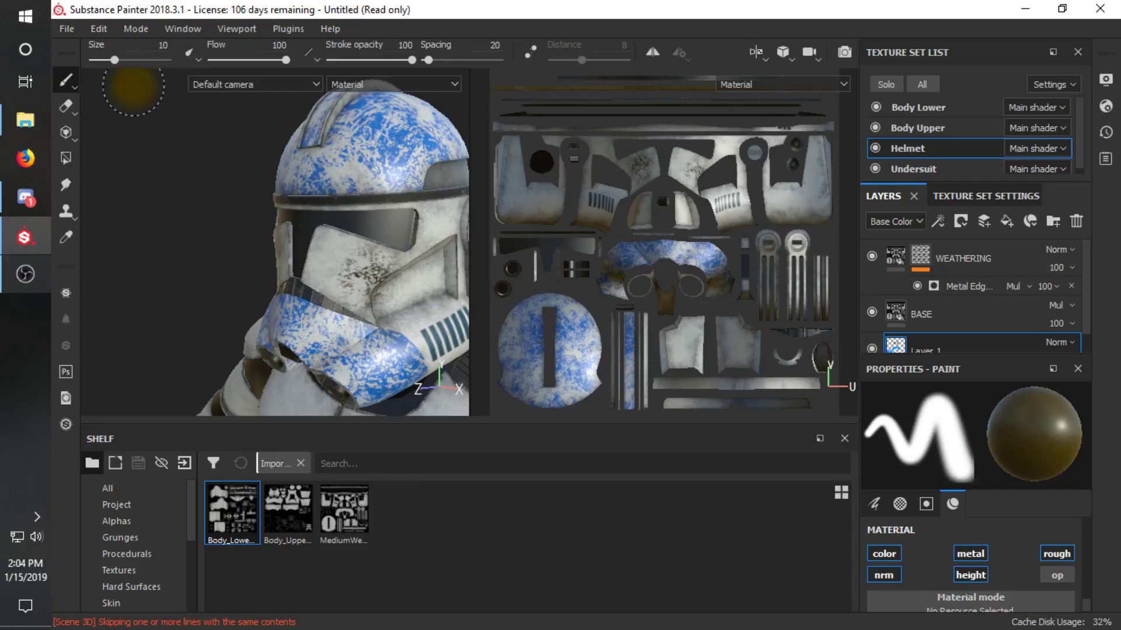
click(58, 179)
drag(318, 306, 333, 339)
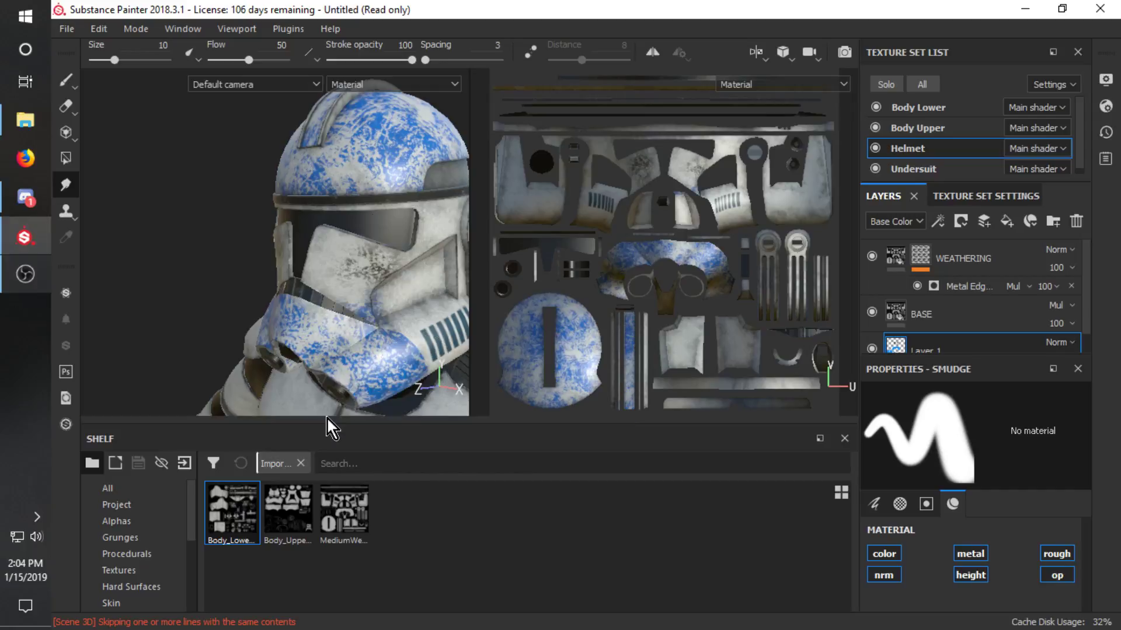
mouse_move(348, 352)
mouse_down()
mouse_move(364, 315)
mouse_move(384, 338)
mouse_move(435, 309)
mouse_up()
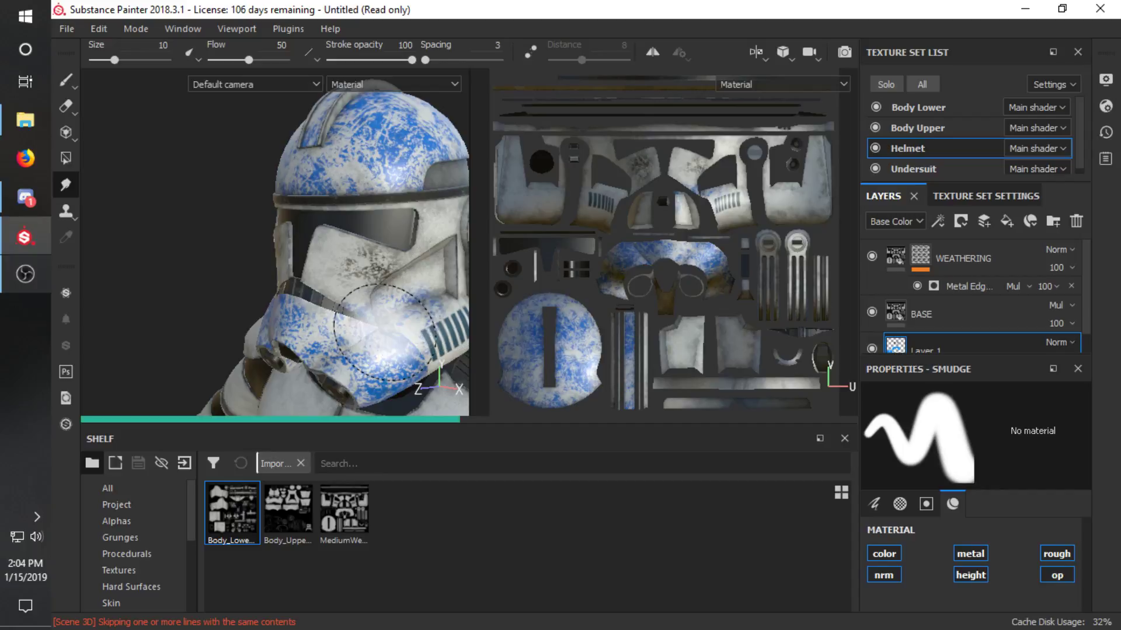
Try smudging the blue mouthpiece paint onto the helmet's cheek vents, and undo the smudge strokes.
drag(384, 331, 427, 338)
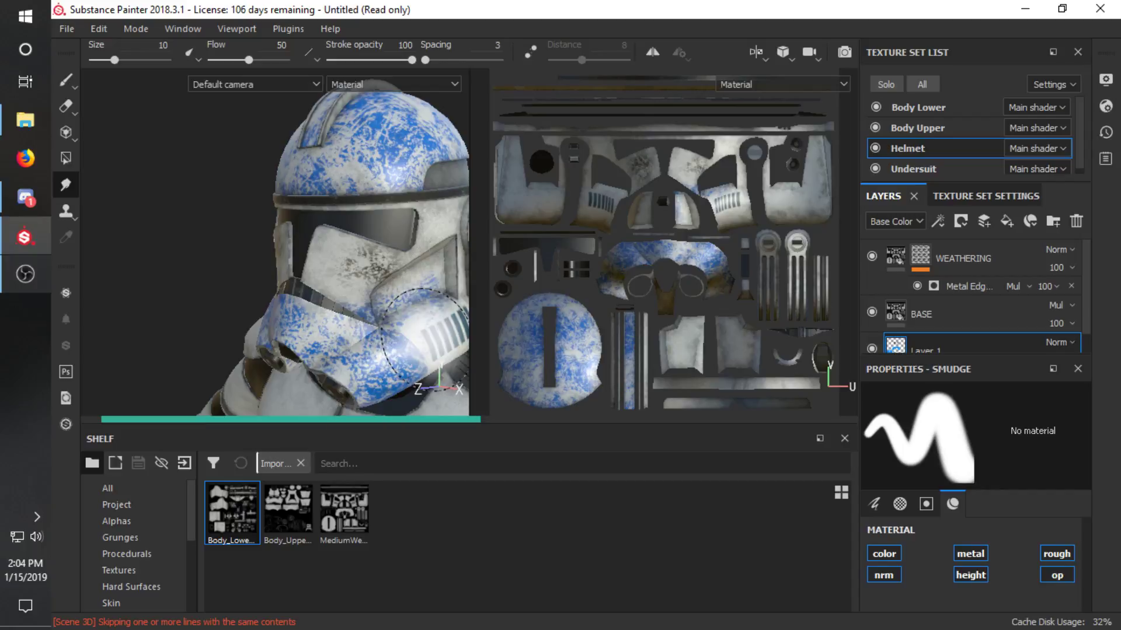
key(ctrl+z)
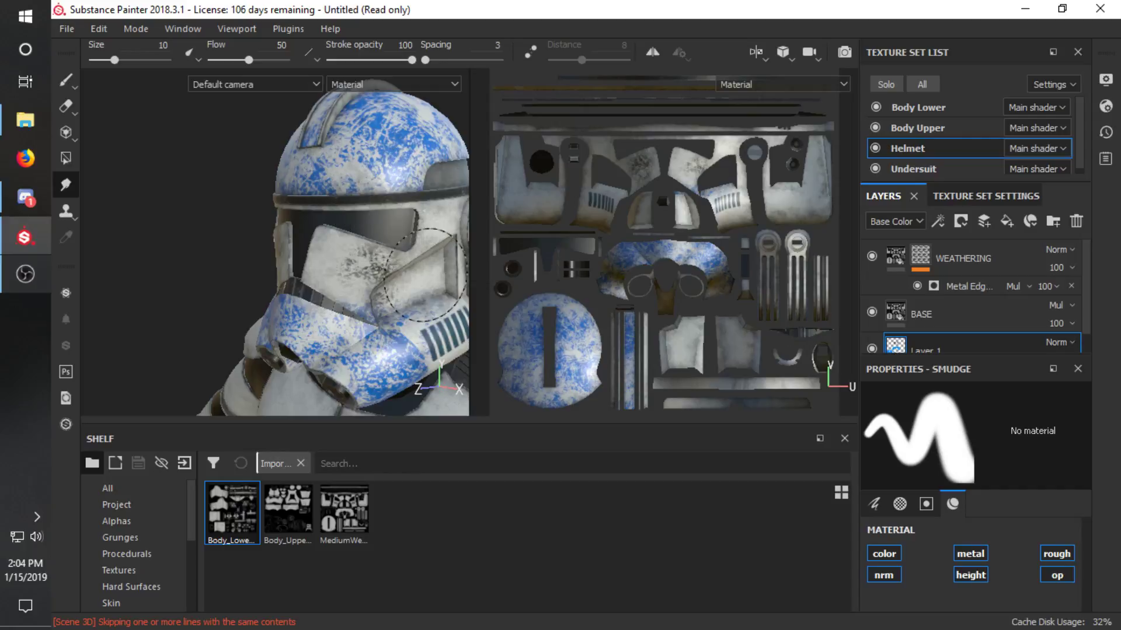
key(ctrl+z)
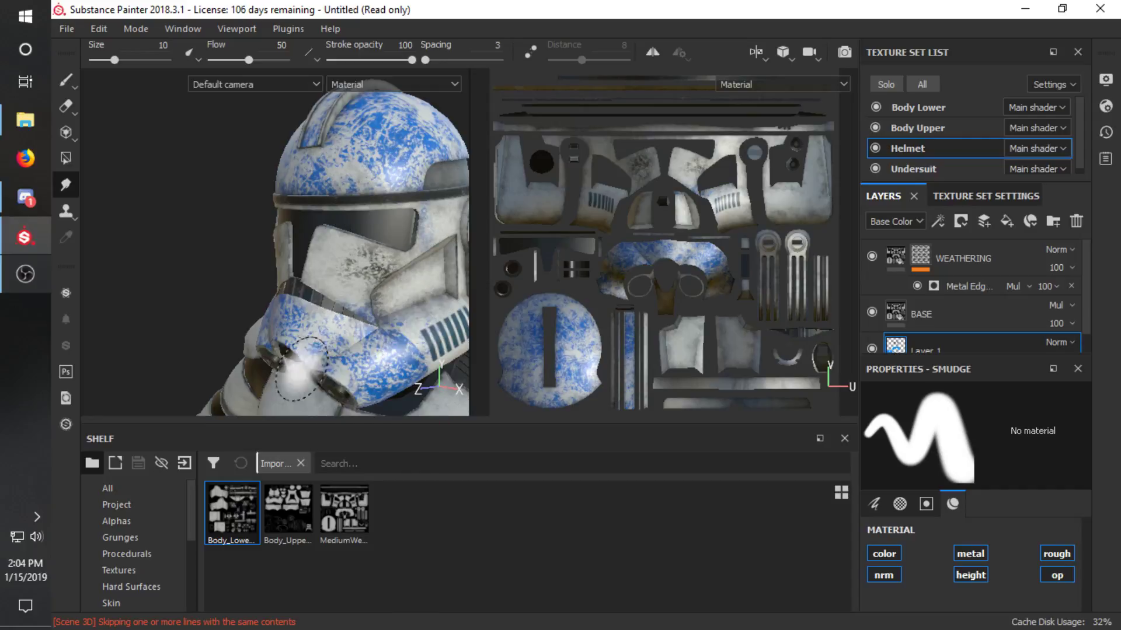
Examine the helmet's mouthpiece, cheek vents and visor plates from several angles.
alt+drag(366, 227, 319, 226)
alt+right_drag(320, 226, 349, 260)
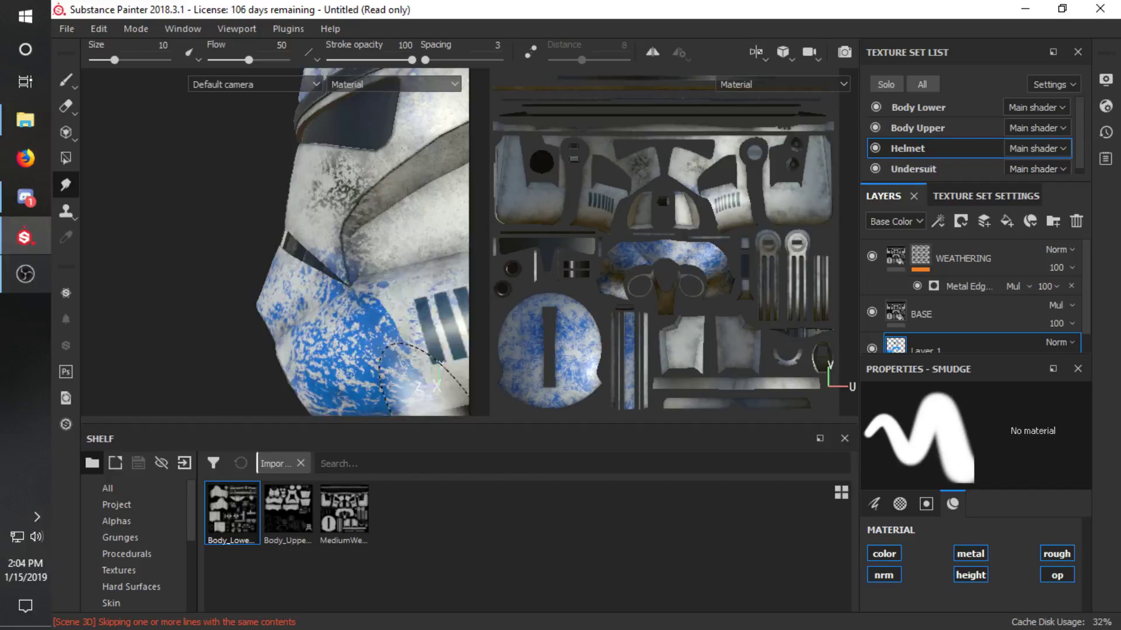
alt+middle_drag(349, 259, 363, 275)
alt+drag(362, 275, 310, 249)
alt+right_drag(310, 249, 287, 250)
mouse_move(287, 251)
alt+mouse_down()
mouse_move(316, 240)
mouse_move(283, 215)
mouse_move(351, 263)
alt+mouse_up()
alt+right_drag(350, 263, 263, 224)
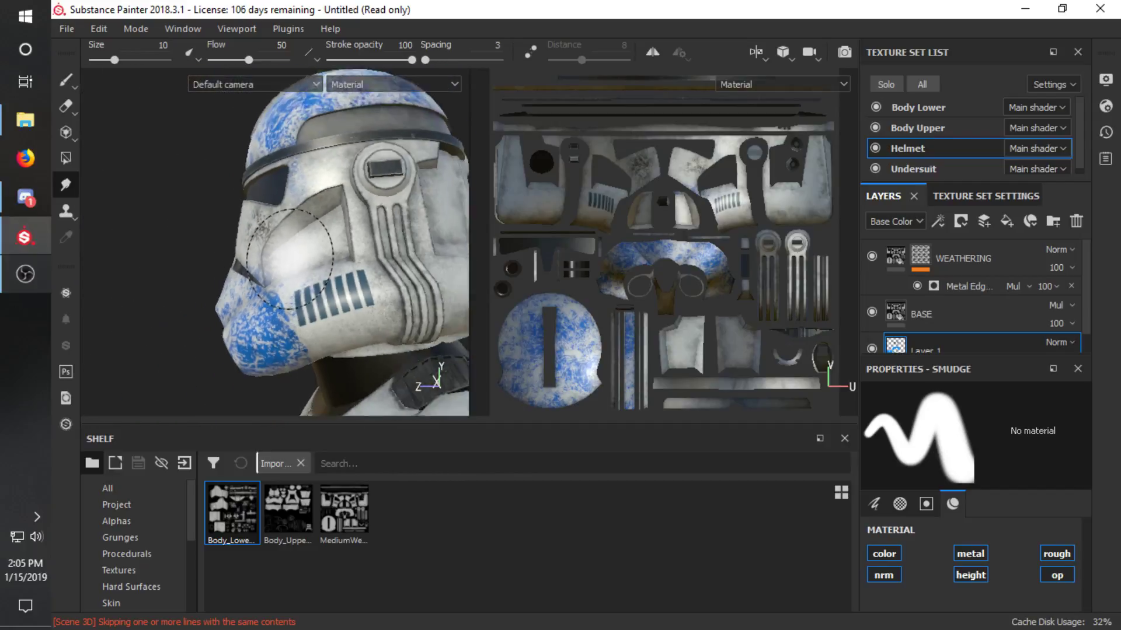
alt+drag(263, 225, 332, 233)
alt+drag(185, 250, 234, 280)
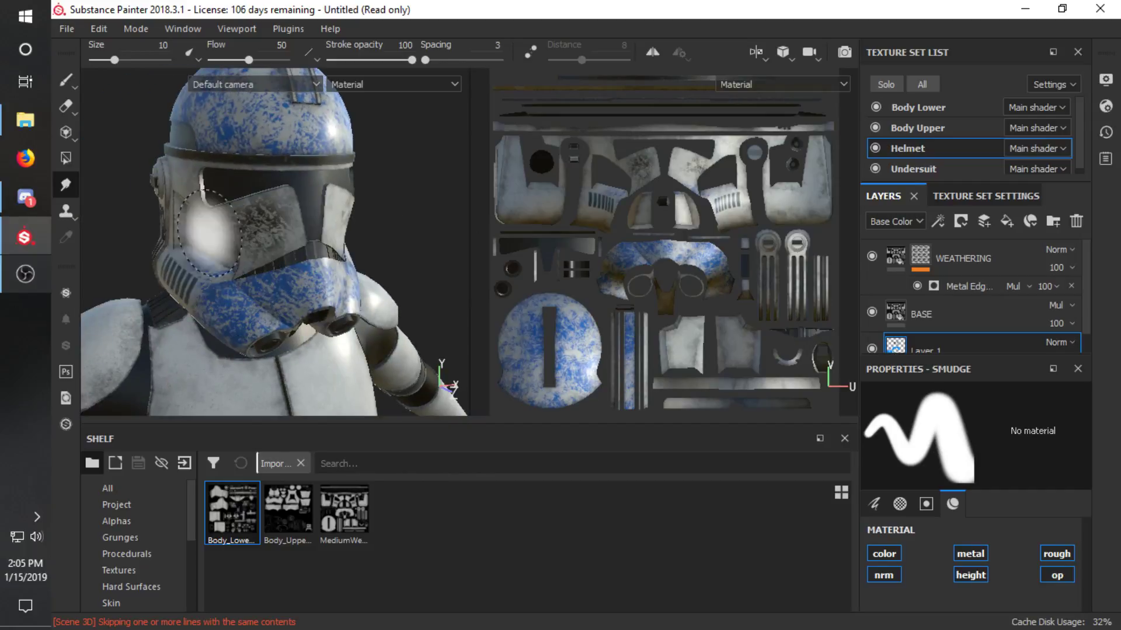
drag(205, 227, 225, 159)
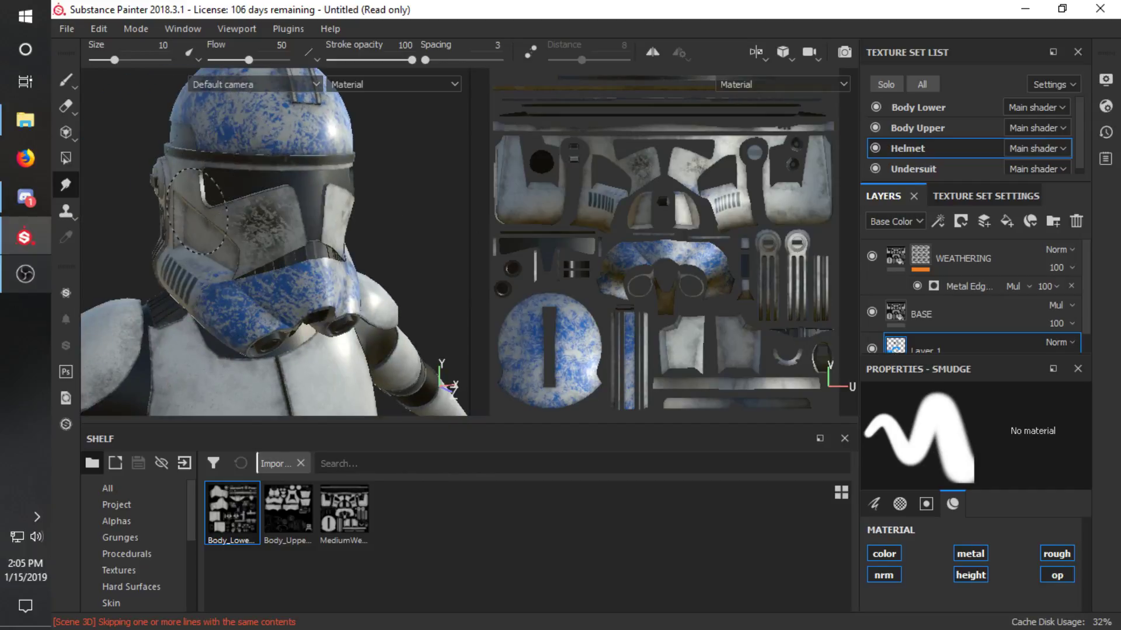
drag(228, 243, 246, 217)
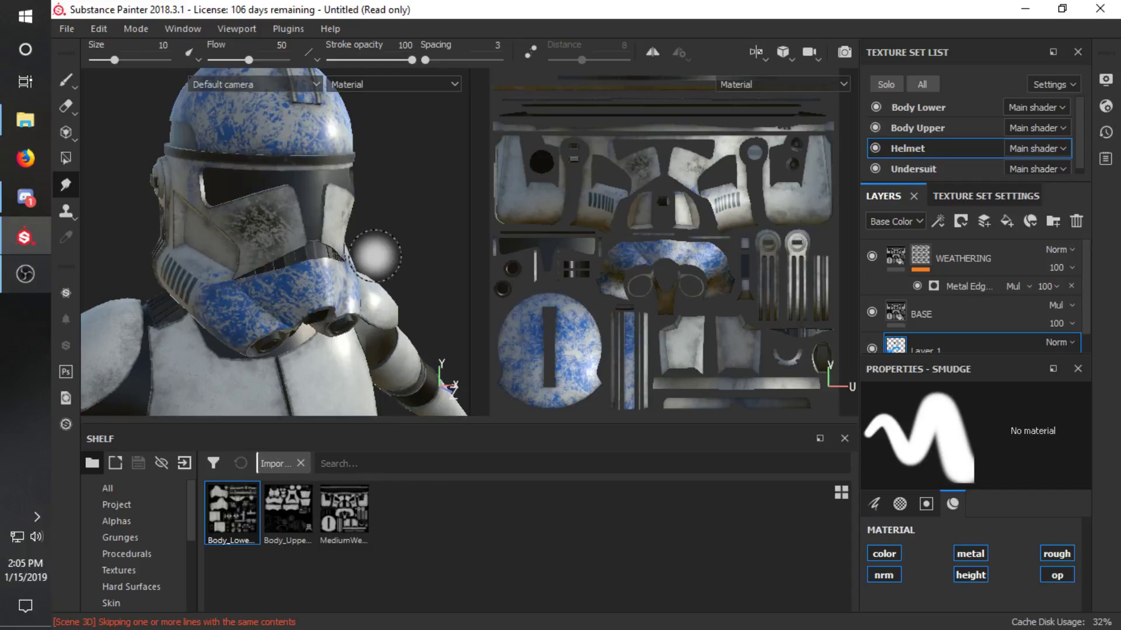
mouse_move(375, 255)
alt+mouse_down()
mouse_move(214, 247)
mouse_move(418, 253)
mouse_move(376, 244)
alt+mouse_up()
Switch to the Paint tool and load the orange Clone_bom emblem from the Alphas as the brush alpha.
click(65, 81)
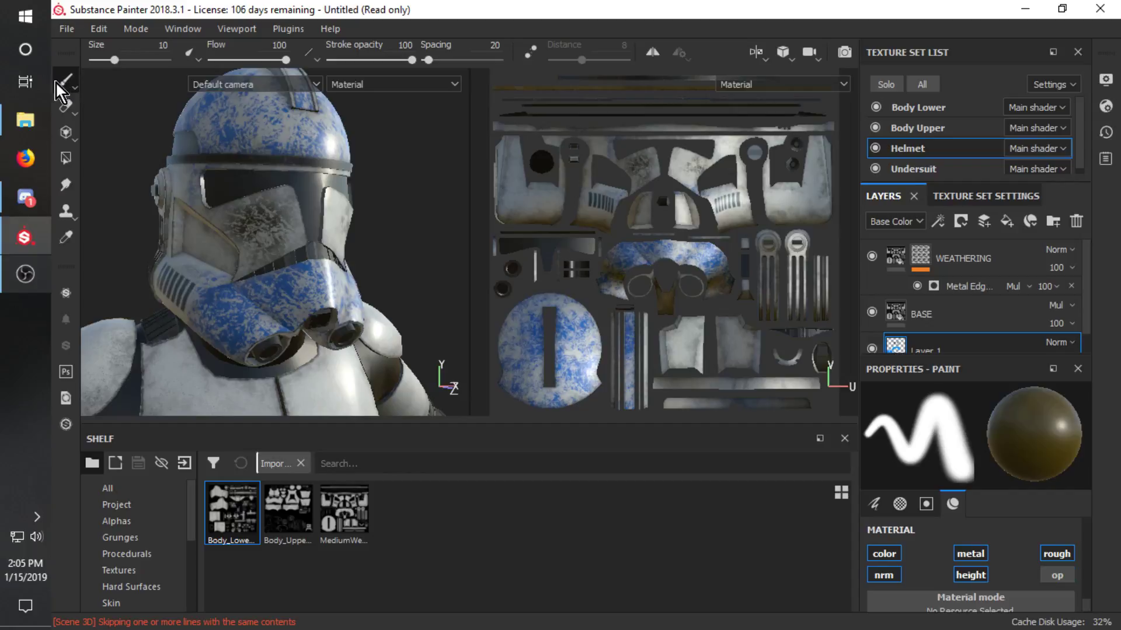
click(64, 211)
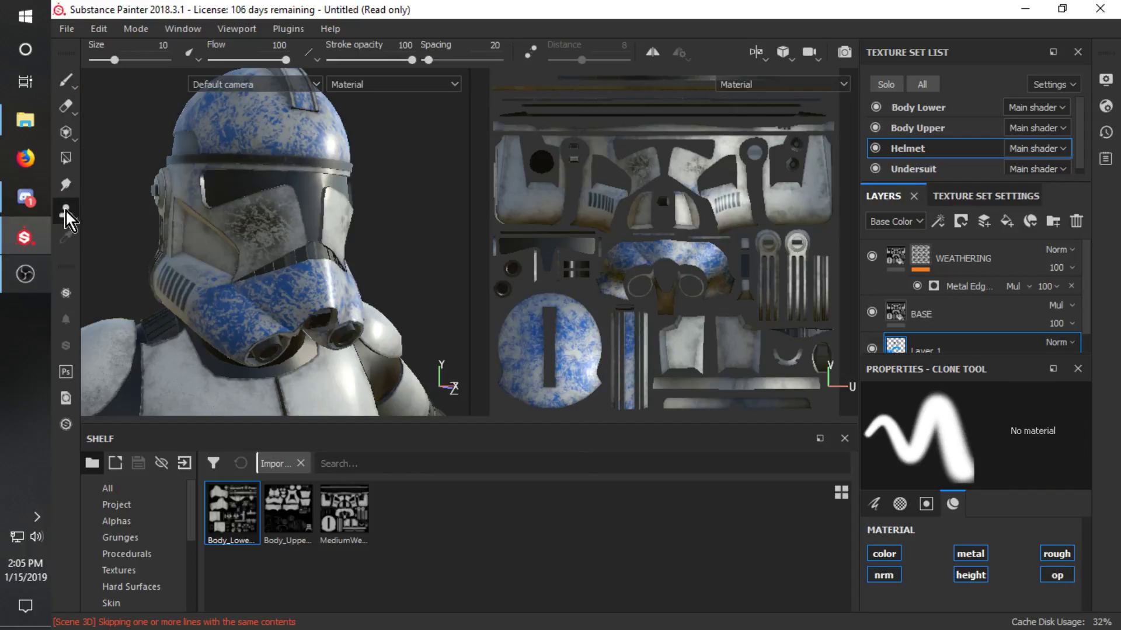
click(68, 82)
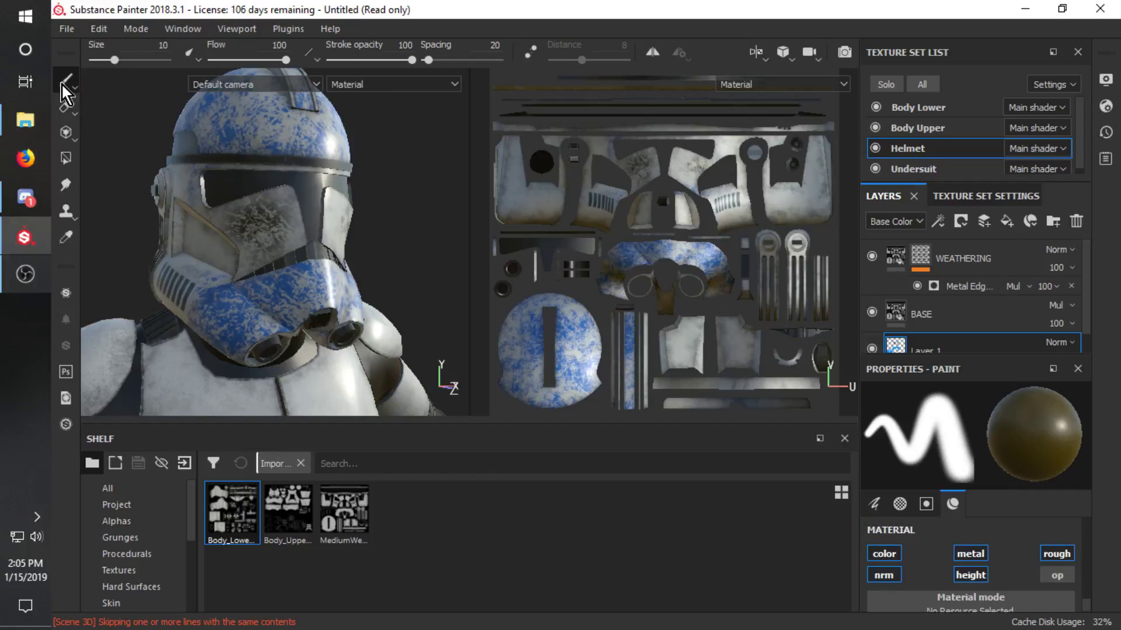
click(130, 506)
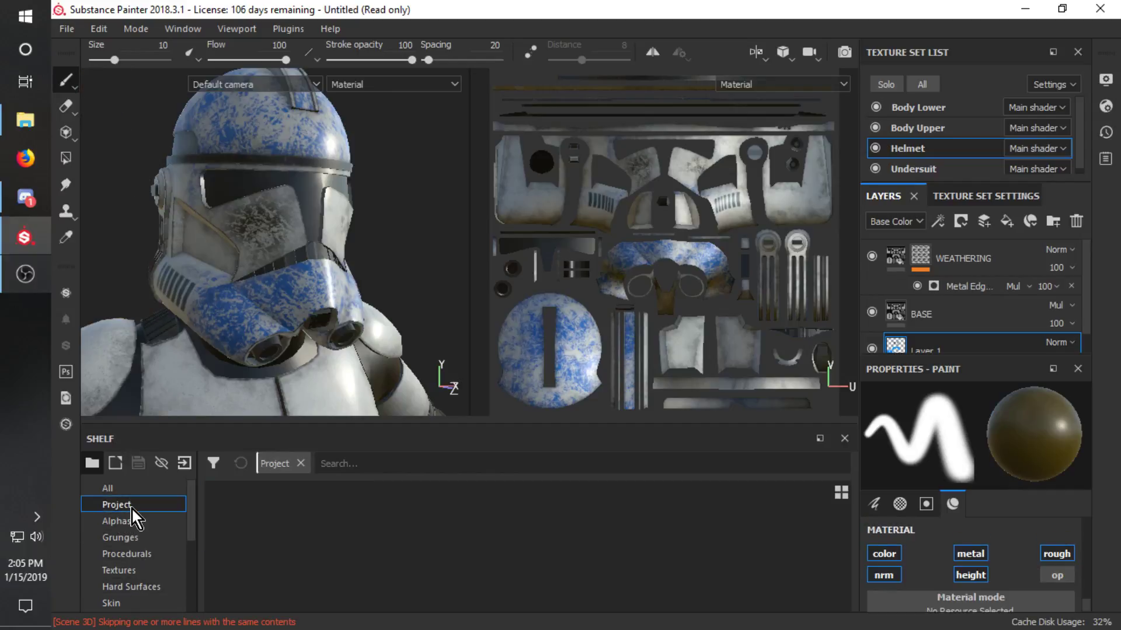
click(134, 520)
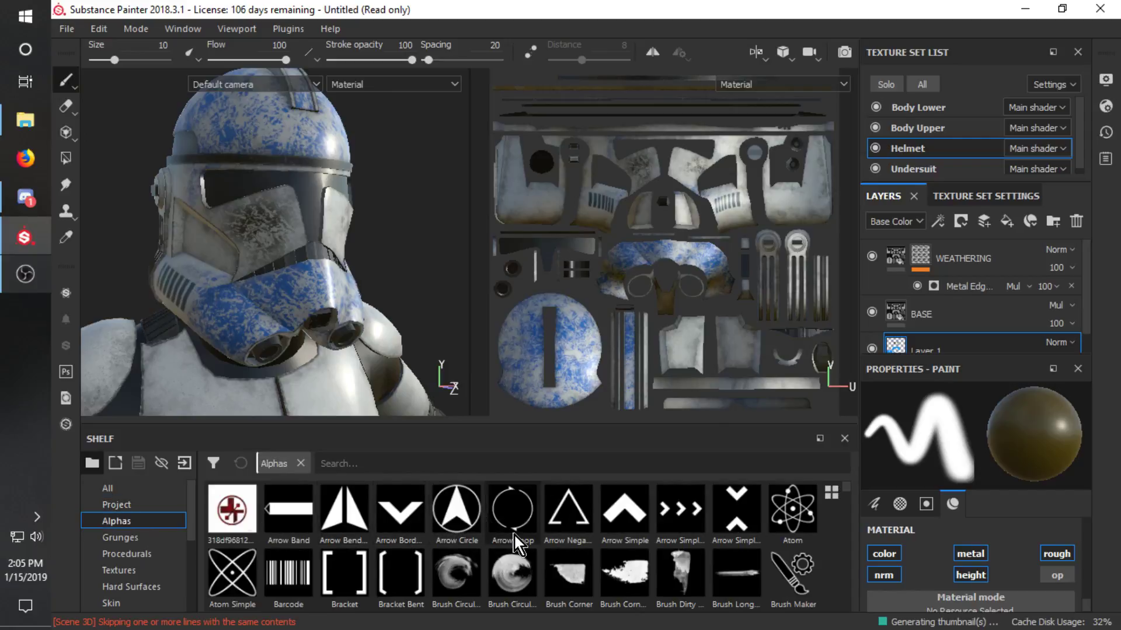
scroll(514, 534, down, 3)
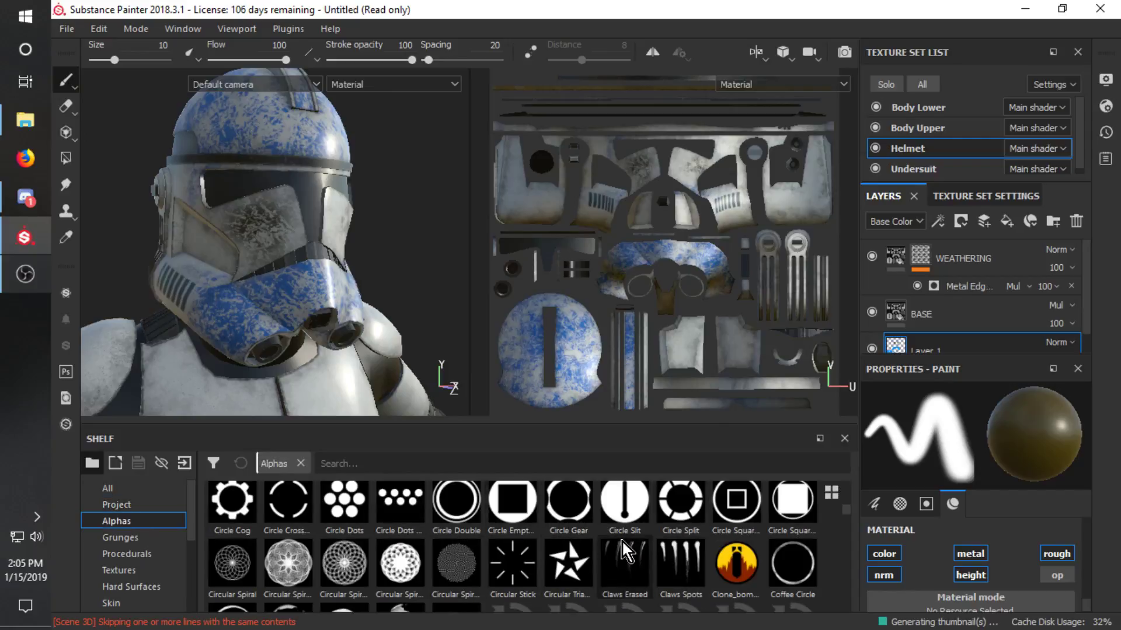
click(735, 563)
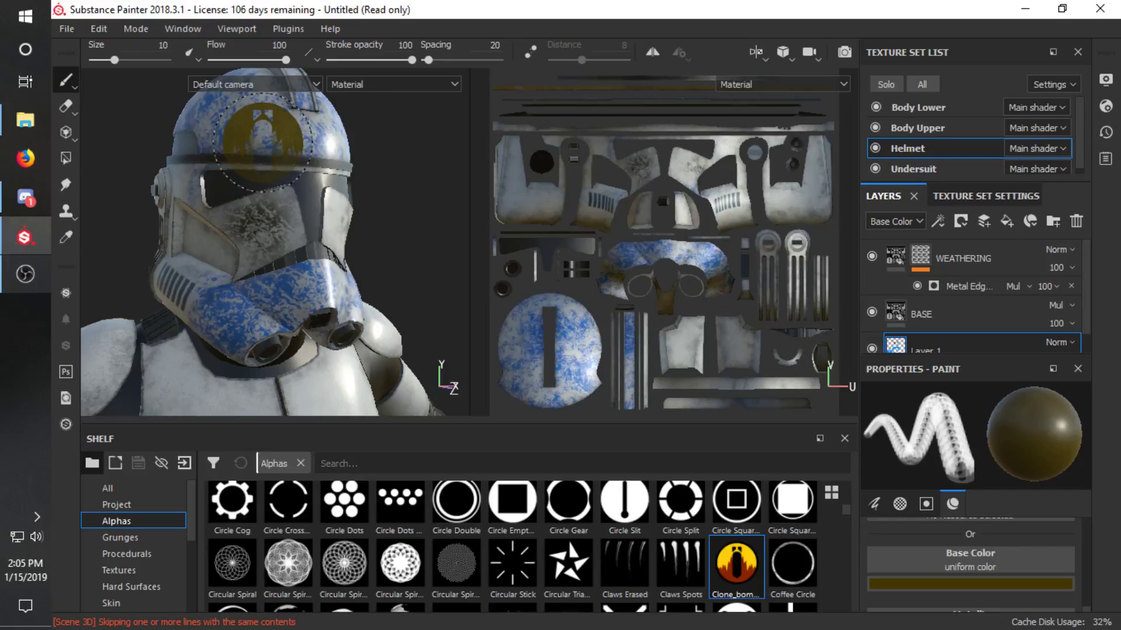
Set the brush's base color to black.
alt+drag(420, 199, 327, 189)
scroll(385, 189, up, 5)
click(923, 583)
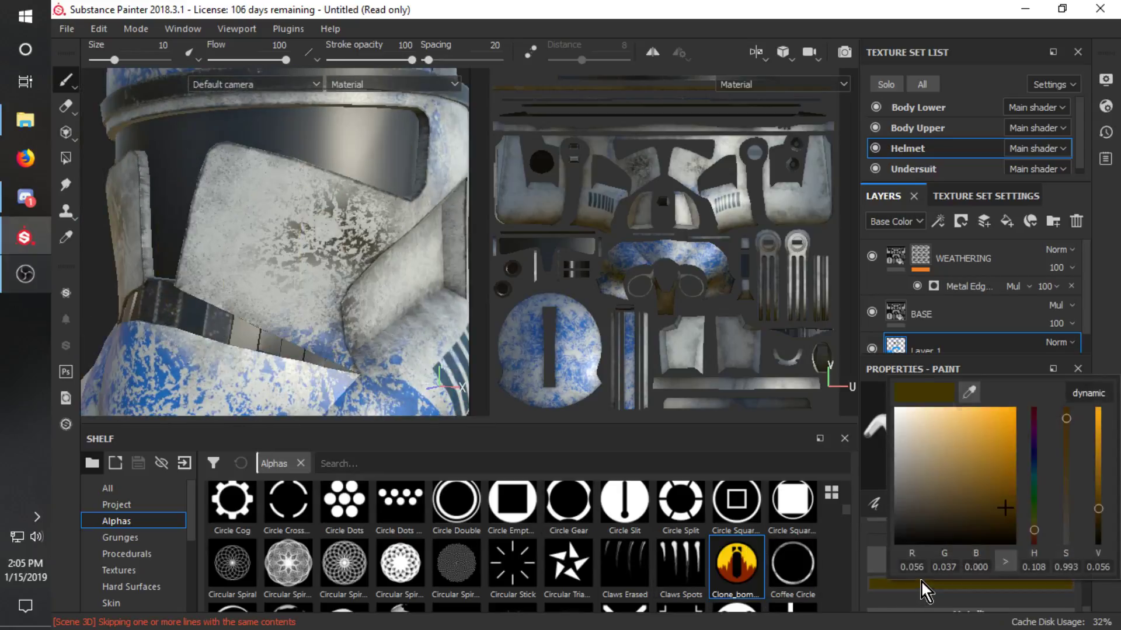
drag(1050, 595, 1051, 598)
click(298, 249)
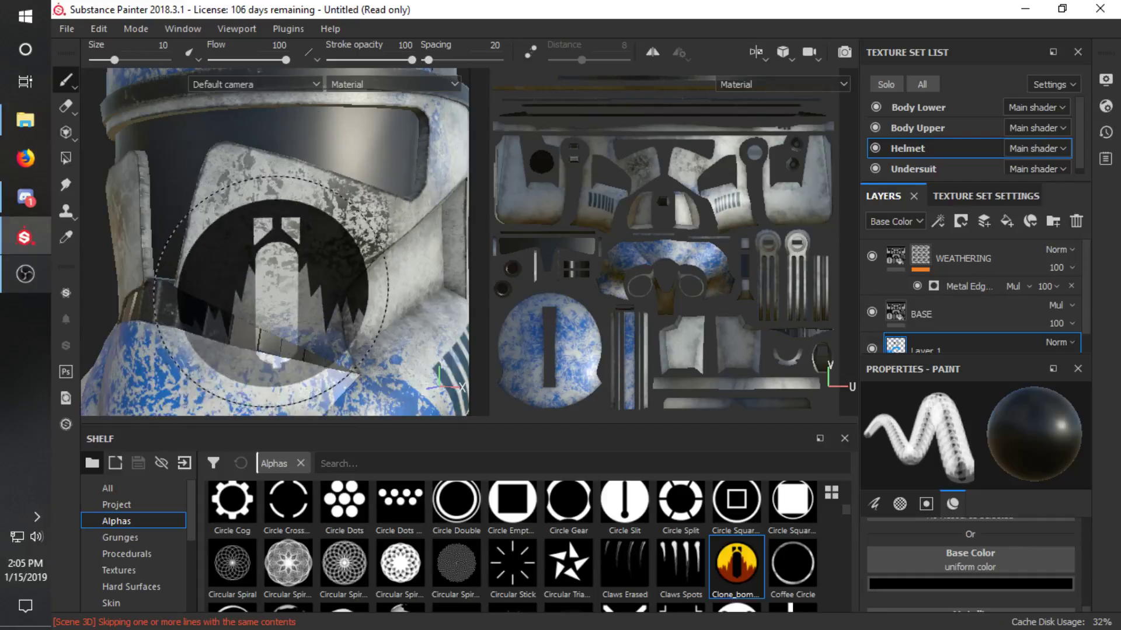
Stamp the black emblem on the front of the helmet's dome, beside the central crest, on Layer 1.
mouse_move(315, 225)
alt+middle_down()
mouse_move(300, 200)
mouse_move(309, 238)
alt+middle_up()
alt+drag(309, 239, 178, 227)
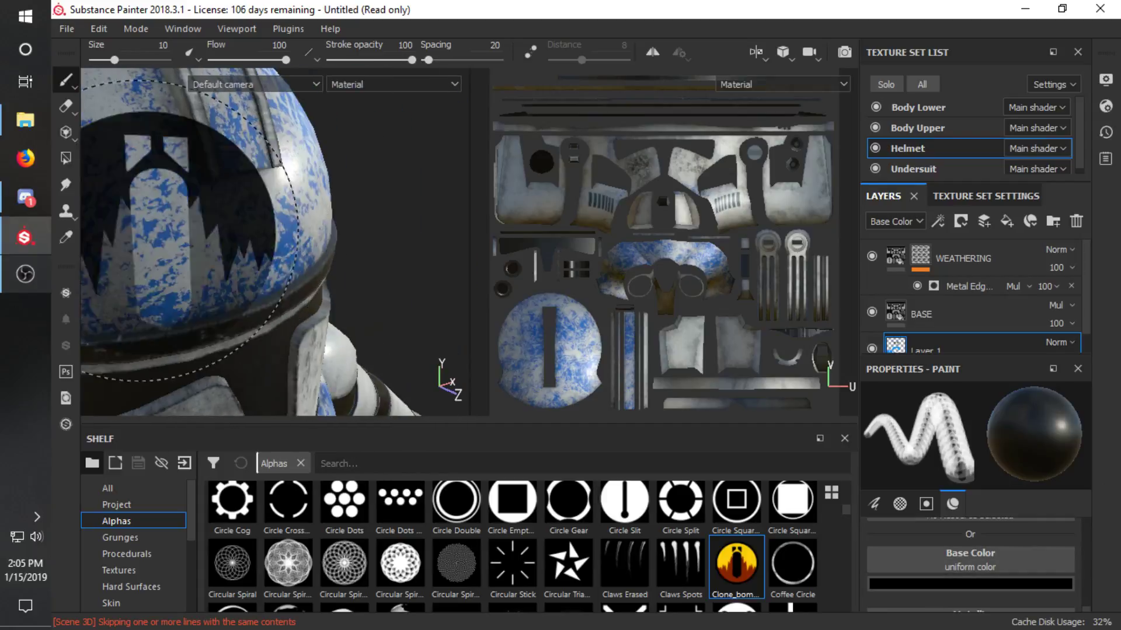
alt+middle_drag(178, 228, 309, 235)
alt+drag(350, 308, 311, 296)
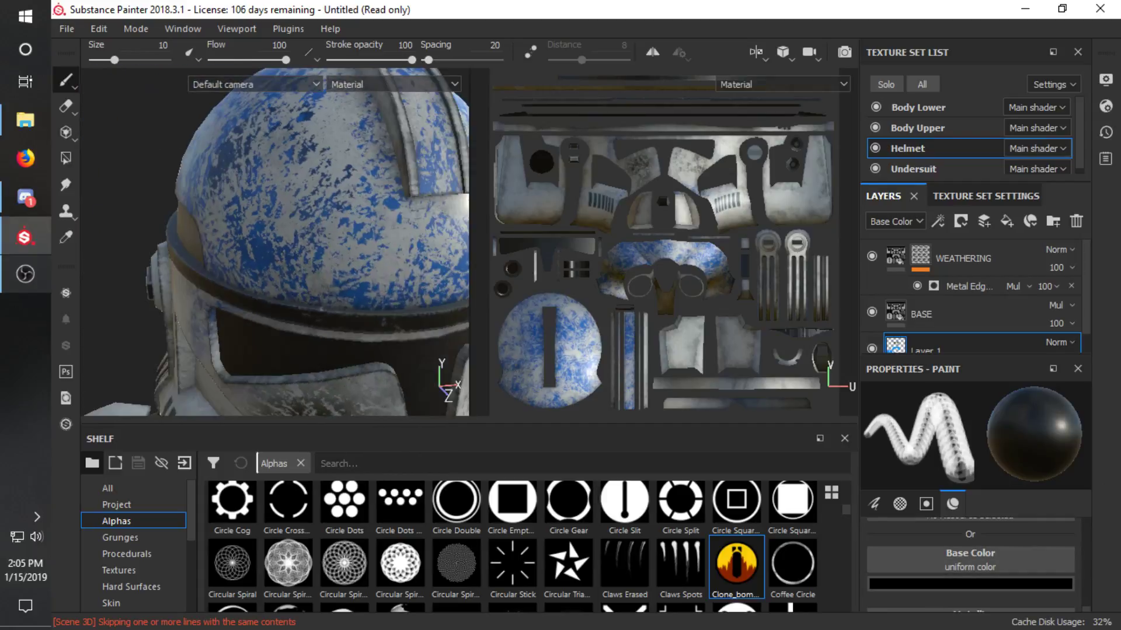
scroll(315, 286, down, 2)
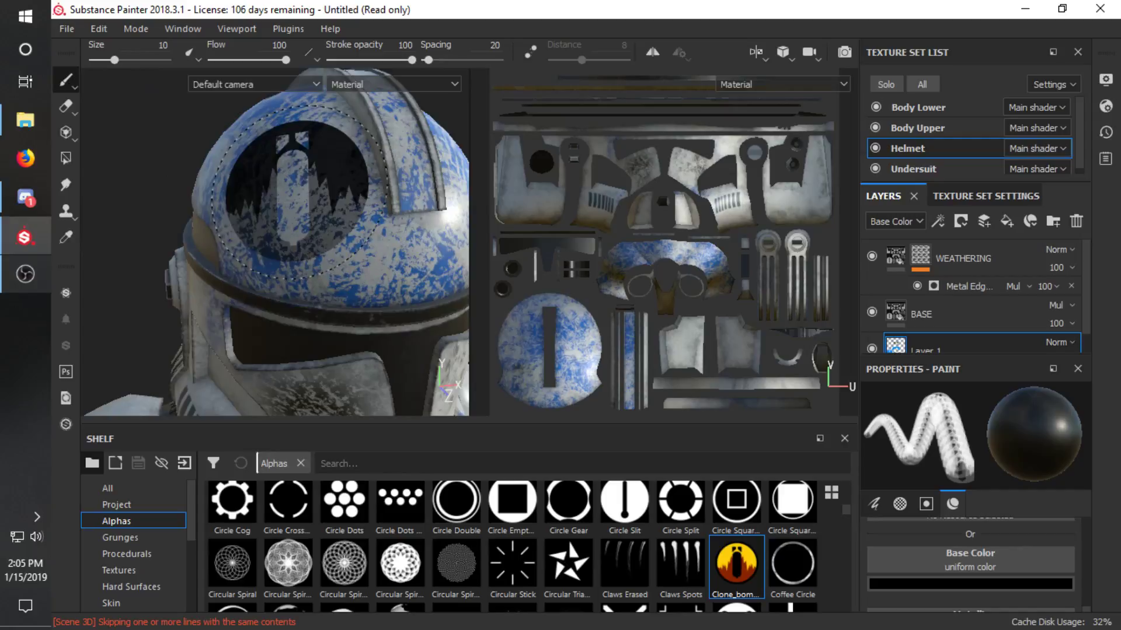
alt+drag(301, 194, 274, 242)
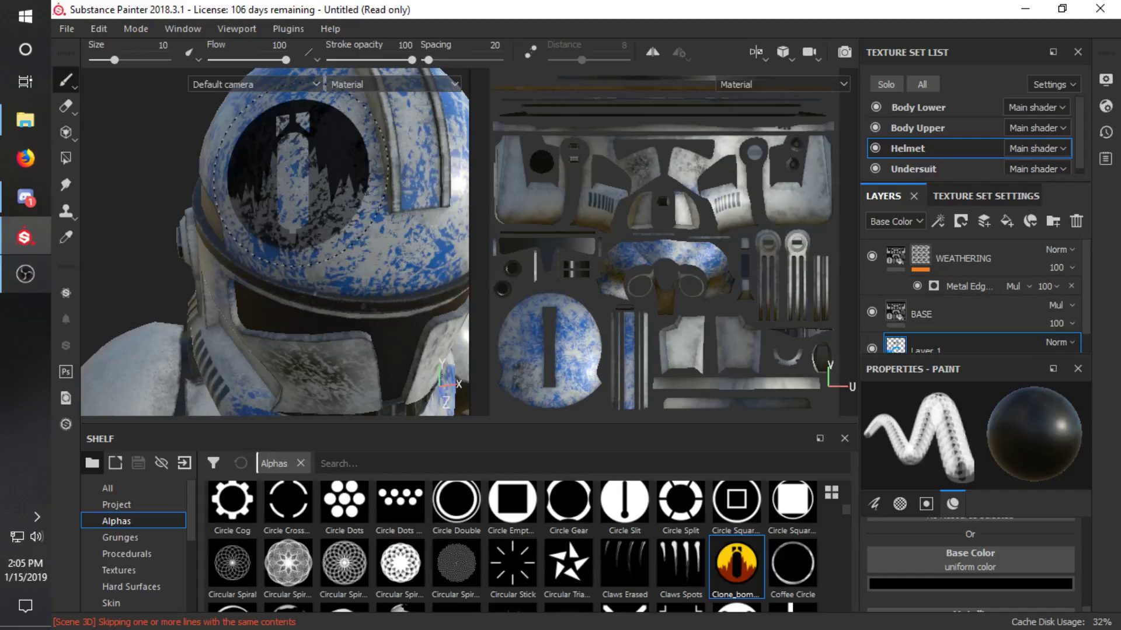
Add a paint layer above WEATHERING and stamp the black emblem on the helmet's dome there.
click(960, 266)
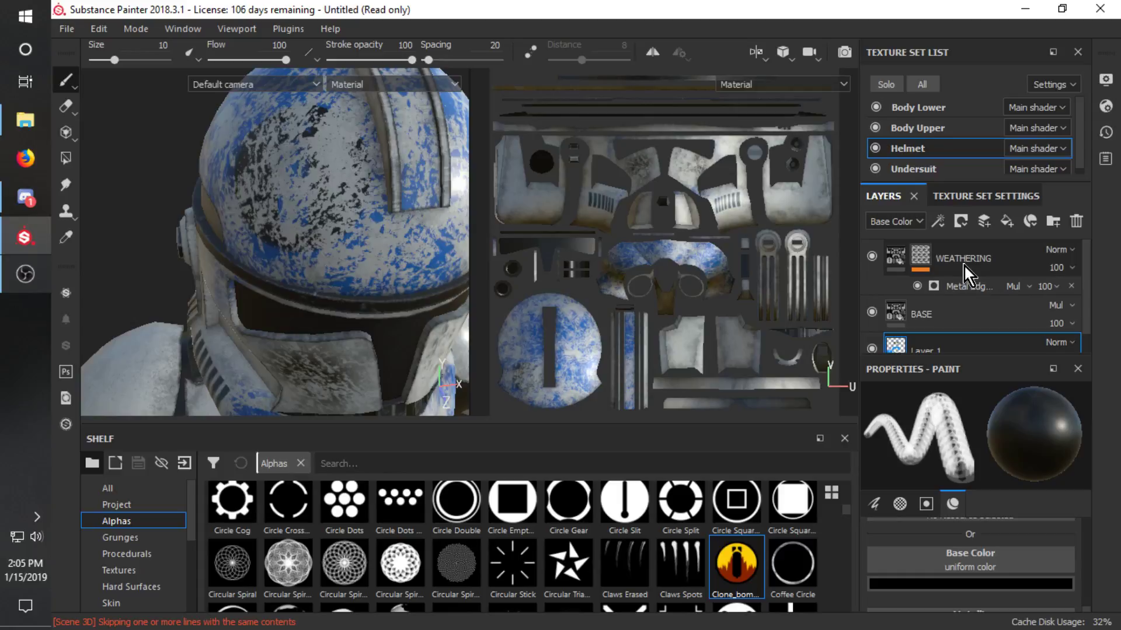
click(982, 224)
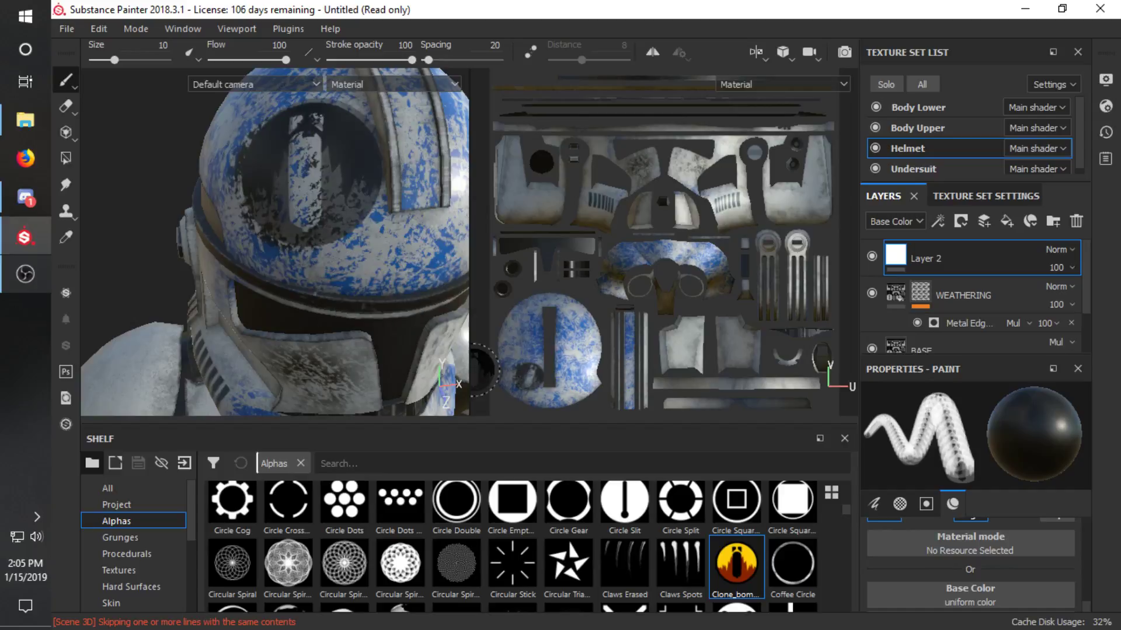
alt+drag(477, 369, 203, 186)
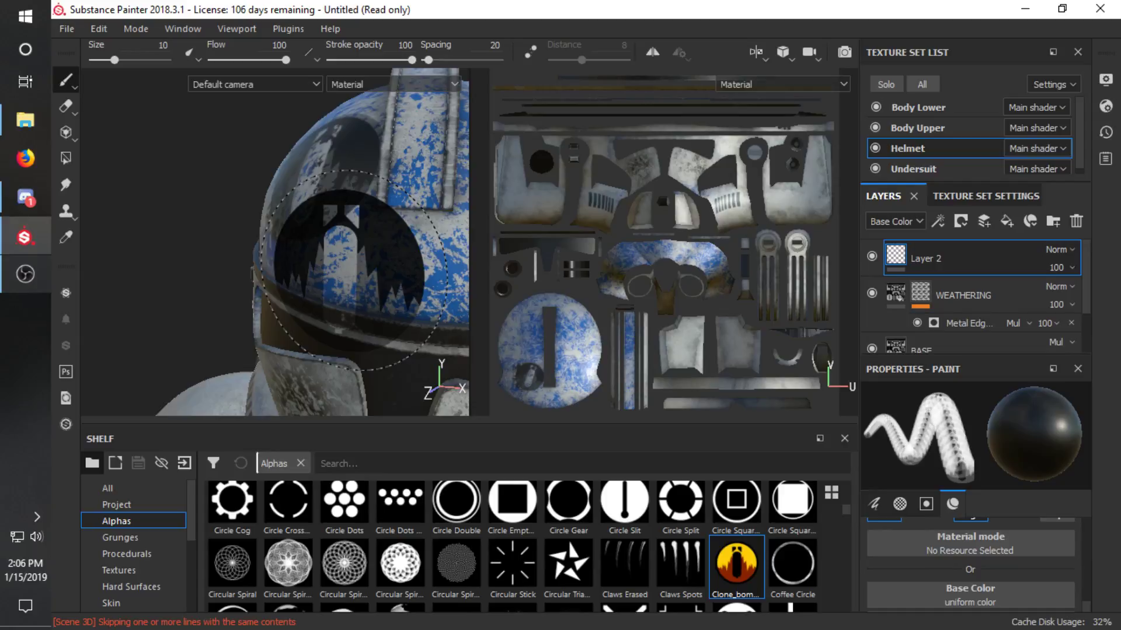
Examine the stamped emblem on the helmet's dome and the rest of the trooper from several angles and distances.
mouse_move(354, 270)
alt+mouse_down()
mouse_move(371, 257)
mouse_move(212, 279)
mouse_move(339, 251)
alt+mouse_up()
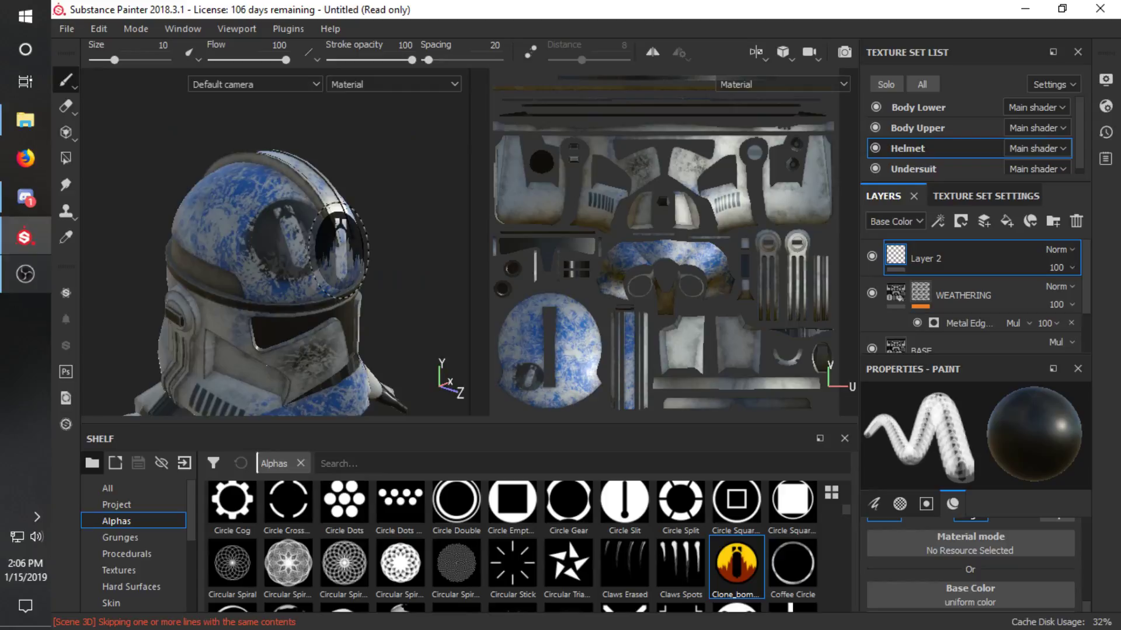
alt+drag(340, 250, 205, 224)
mouse_move(250, 283)
alt+mouse_down()
mouse_move(303, 250)
mouse_move(289, 246)
mouse_move(263, 302)
alt+mouse_up()
scroll(312, 218, up, 3)
mouse_move(312, 219)
alt+mouse_down()
mouse_move(299, 244)
mouse_move(422, 201)
mouse_move(390, 216)
mouse_move(297, 205)
alt+mouse_up()
scroll(269, 233, down, 3)
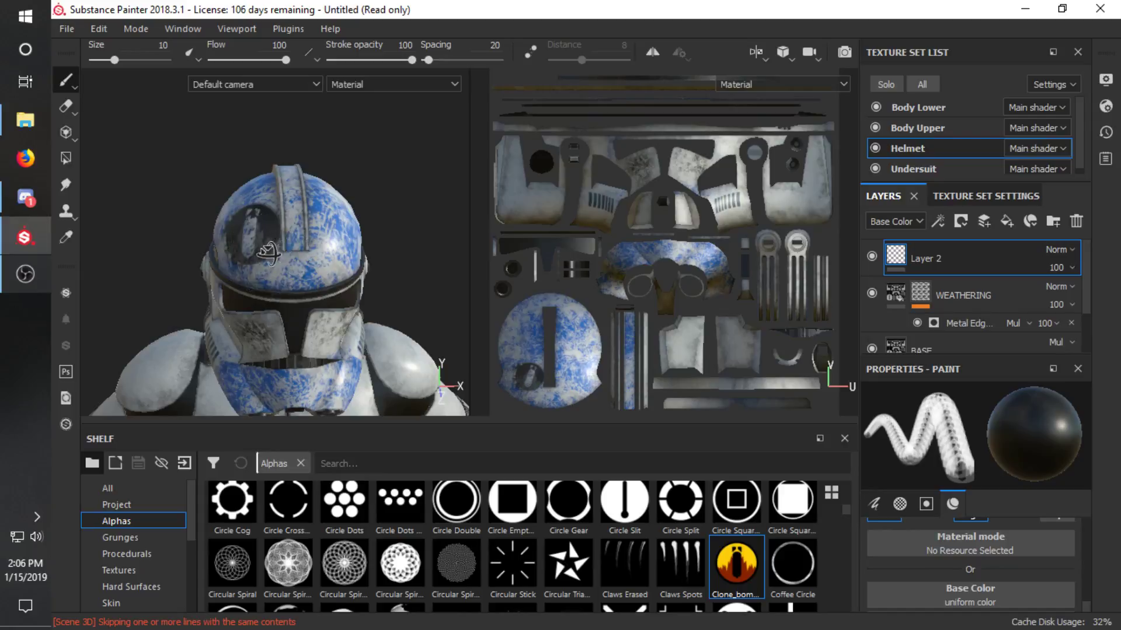
mouse_move(269, 254)
alt+mouse_down()
mouse_move(430, 210)
mouse_move(288, 289)
alt+mouse_up()
alt+middle_drag(289, 295, 319, 212)
scroll(319, 231, up, 4)
mouse_move(331, 238)
alt+mouse_down()
mouse_move(412, 250)
mouse_move(403, 246)
alt+mouse_up()
alt+middle_drag(272, 238, 389, 290)
scroll(393, 255, down, 2)
alt+drag(389, 290, 338, 252)
alt+drag(325, 325, 377, 301)
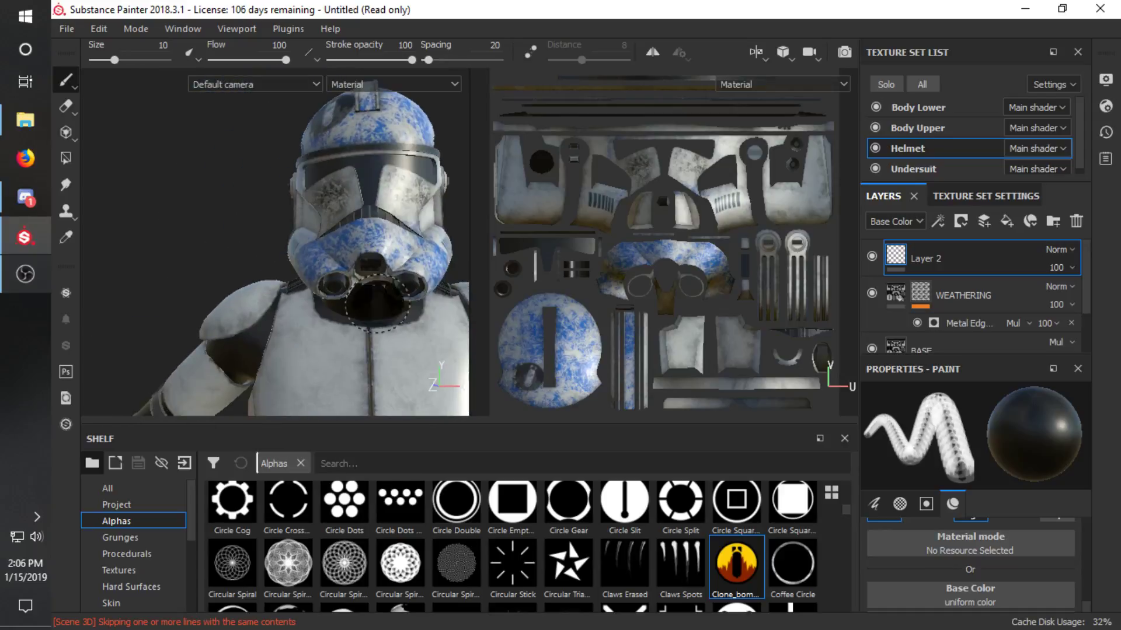
mouse_move(417, 190)
alt+mouse_down()
mouse_move(403, 207)
mouse_move(412, 220)
alt+mouse_up()
Browse the shelf's Grunges, Procedurals, Textures and Hard Surfaces resources.
click(145, 537)
click(131, 553)
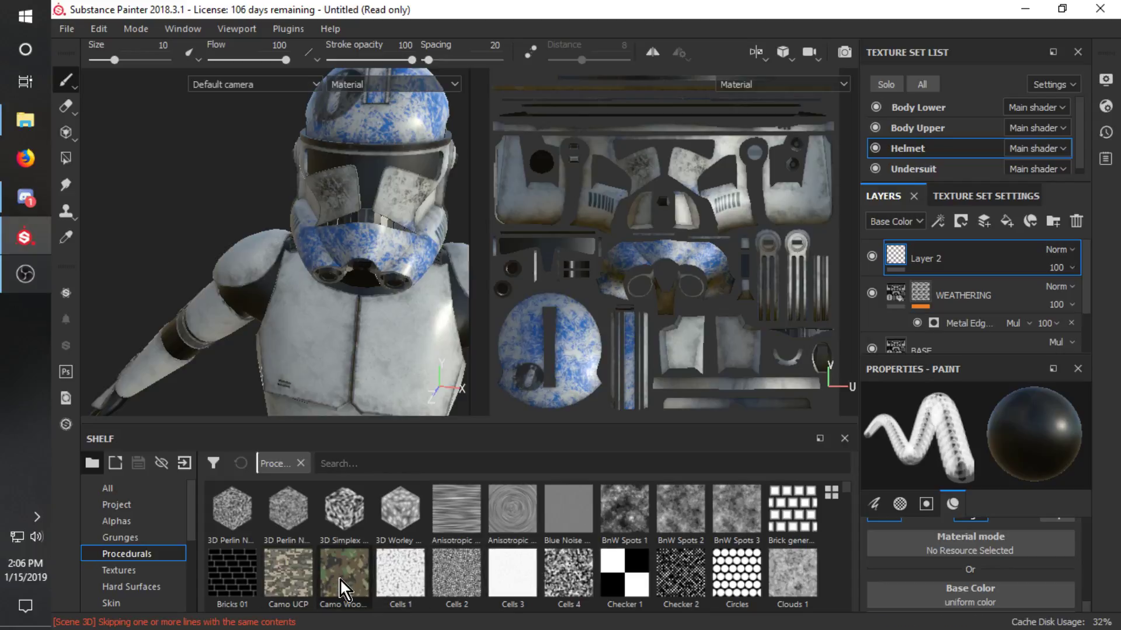
click(145, 571)
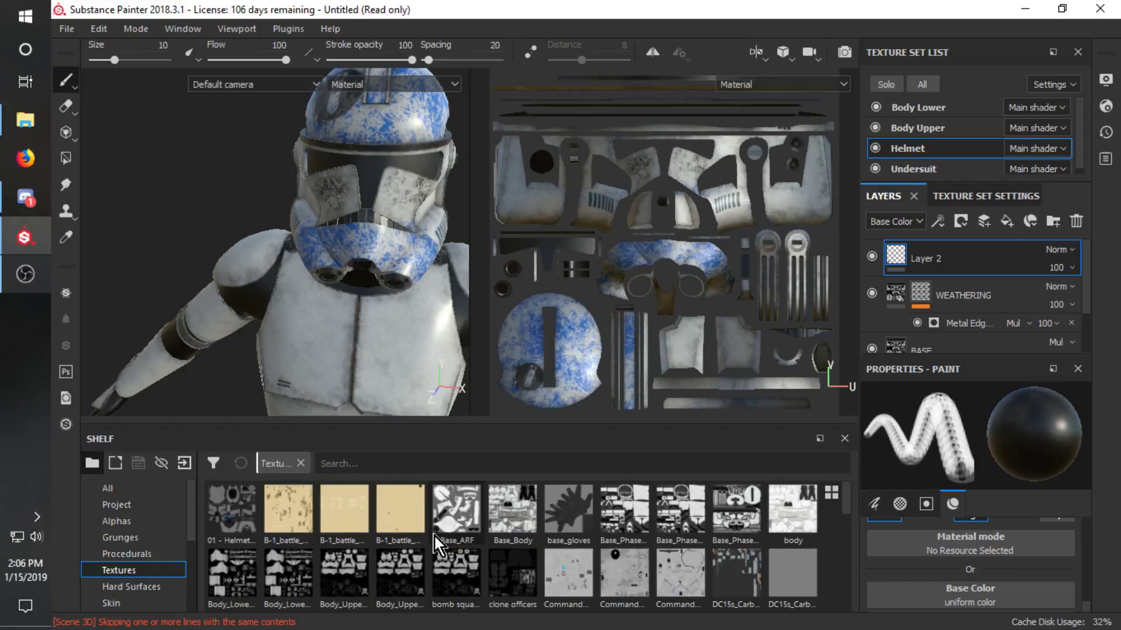
click(144, 588)
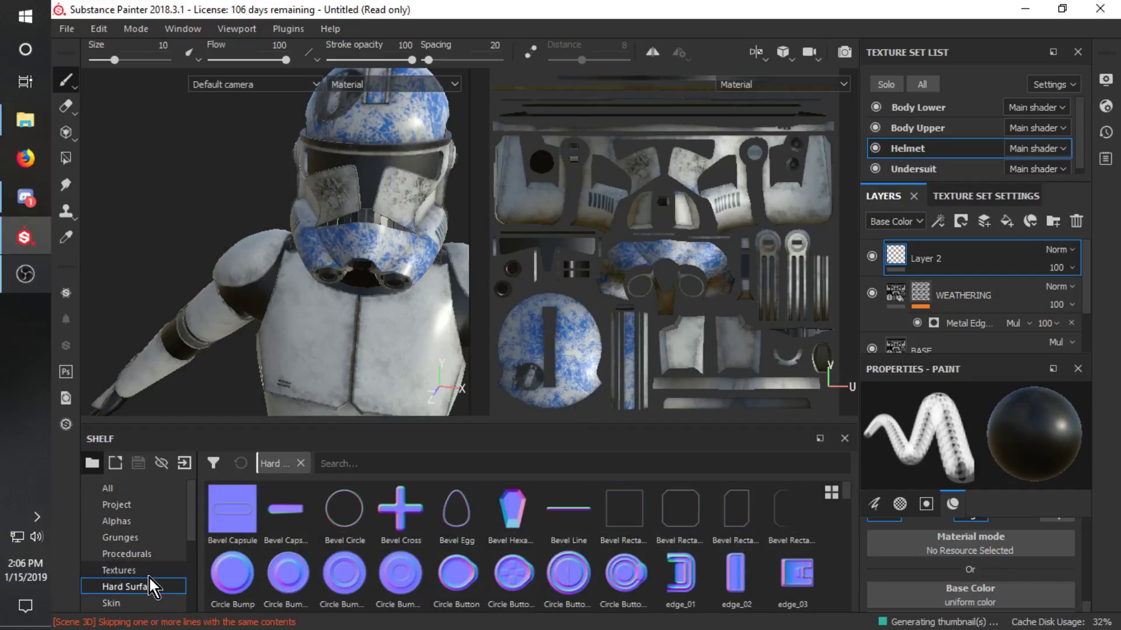
scroll(149, 579, down, 1)
scroll(412, 576, down, 2)
scroll(321, 574, down, 3)
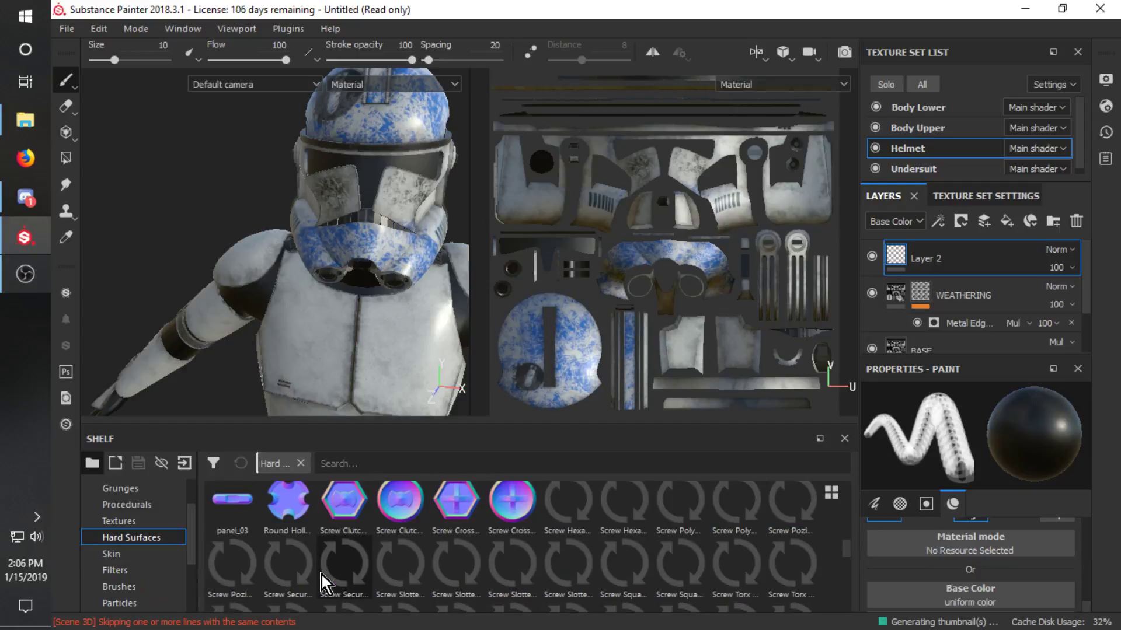
Browse the shelf's Skin, Filters and Brushes resources.
click(166, 559)
click(155, 572)
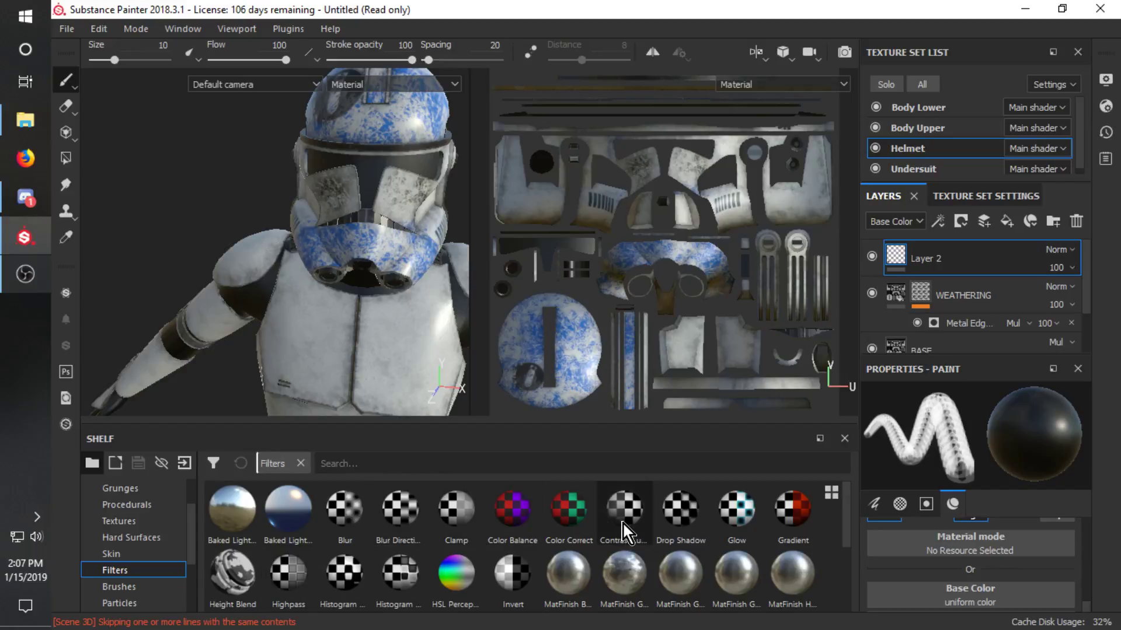
scroll(290, 534, down, 3)
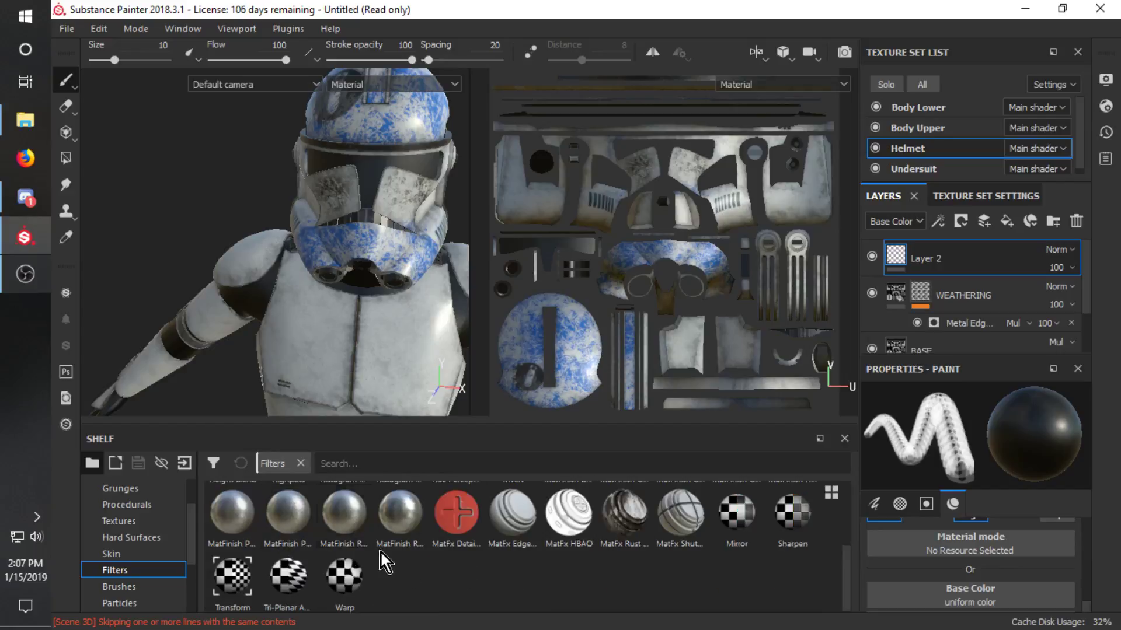
scroll(380, 551, up, 3)
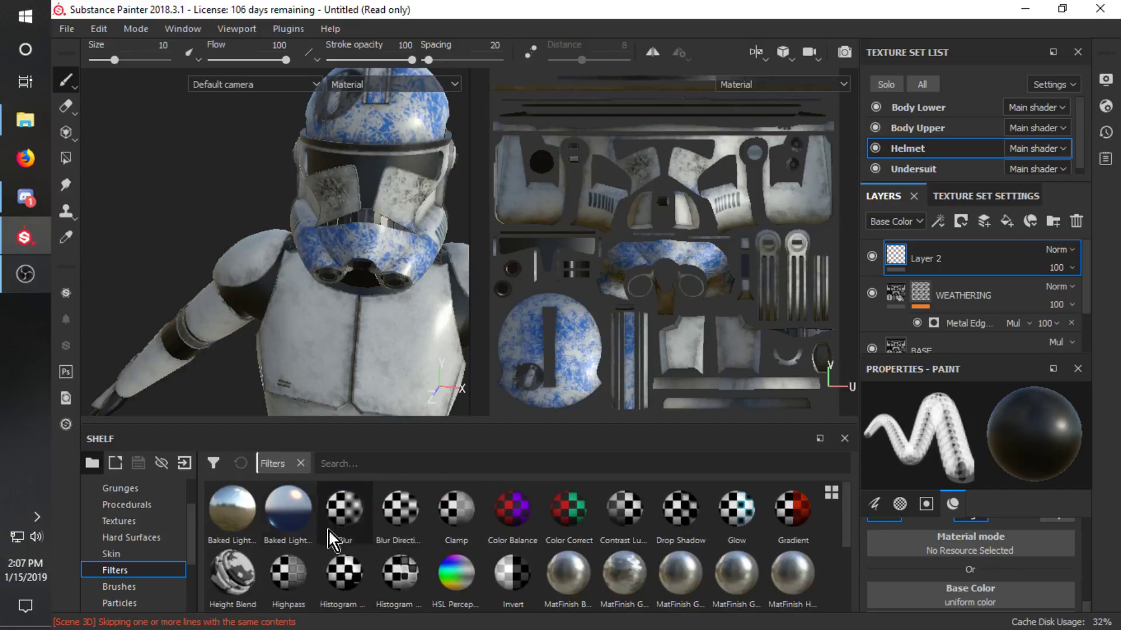
click(152, 590)
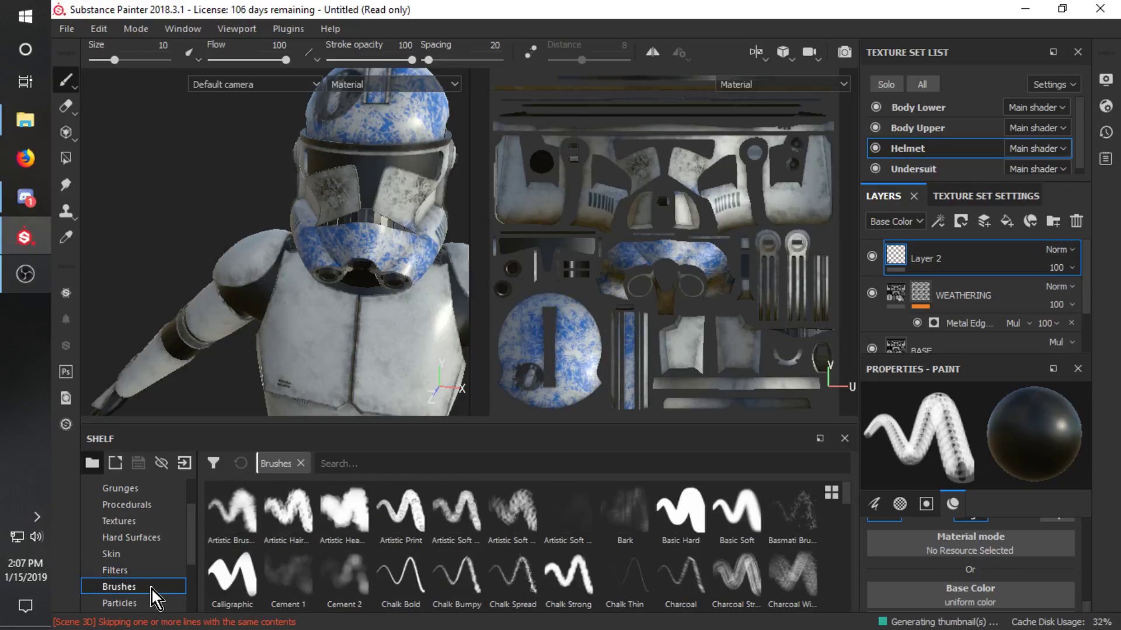
Browse the shelf's Brushes resources, picking Basic Soft, a charcoal brush and a hatching brush.
click(691, 530)
click(751, 516)
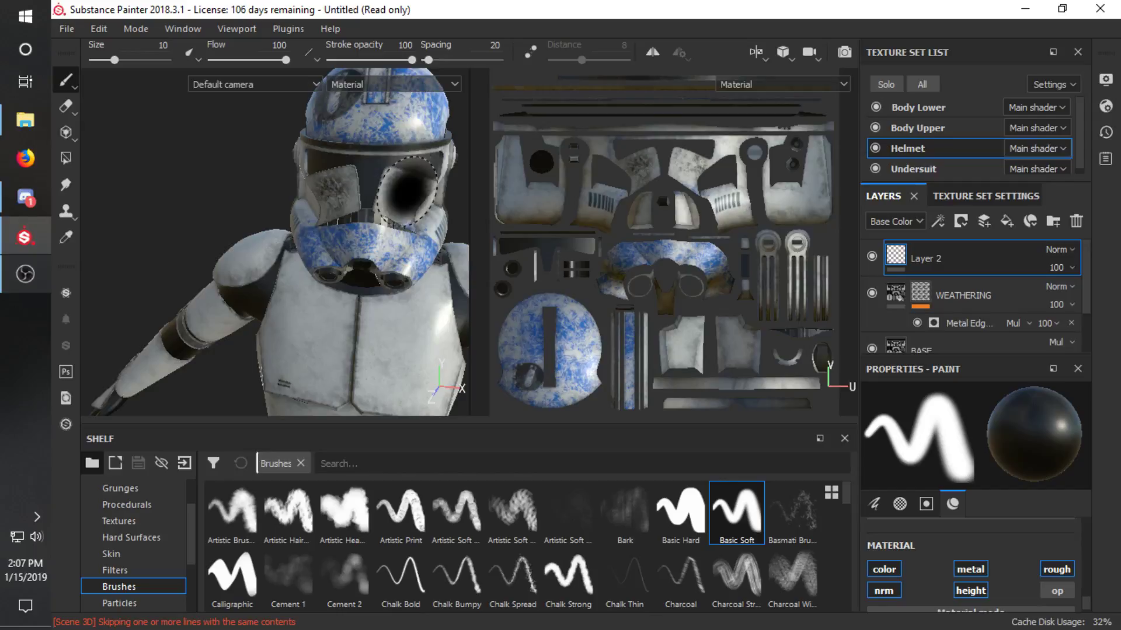
click(797, 576)
scroll(722, 544, down, 6)
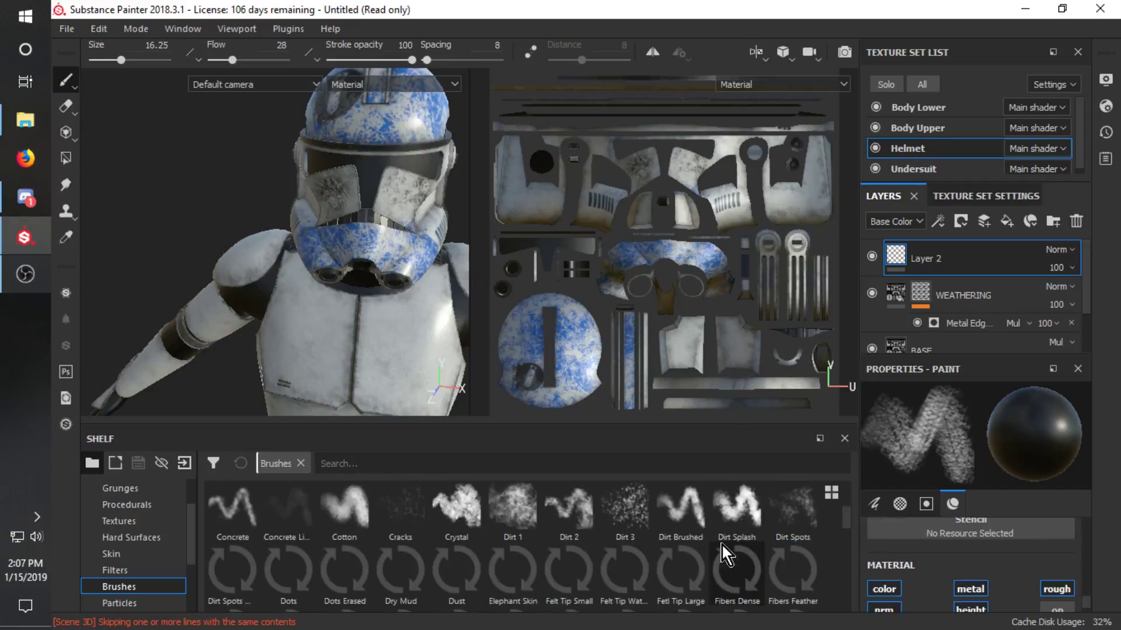
scroll(584, 569, up, 3)
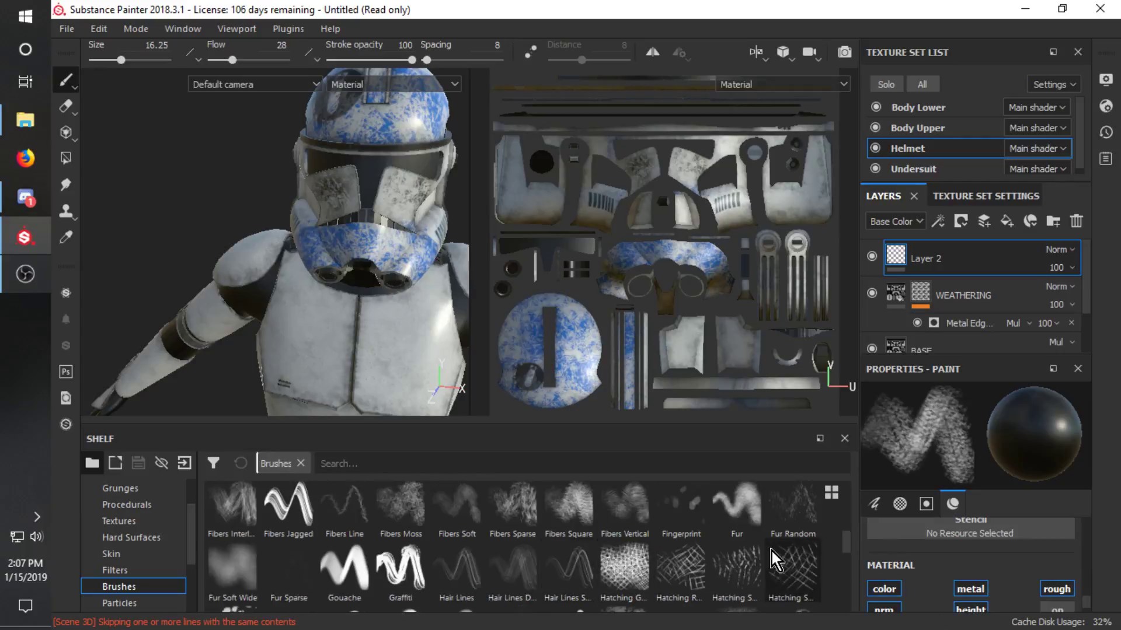
click(774, 569)
scroll(947, 327, down, 2)
Select Layer 1 and examine the helmet's painted markings from the side and front.
click(960, 305)
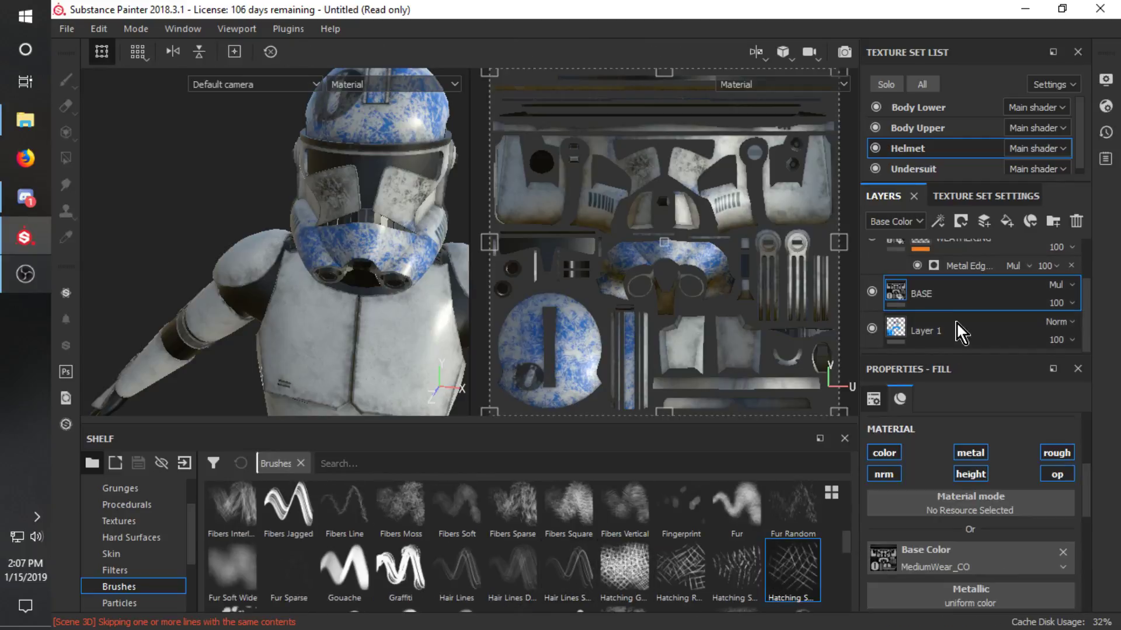
click(951, 328)
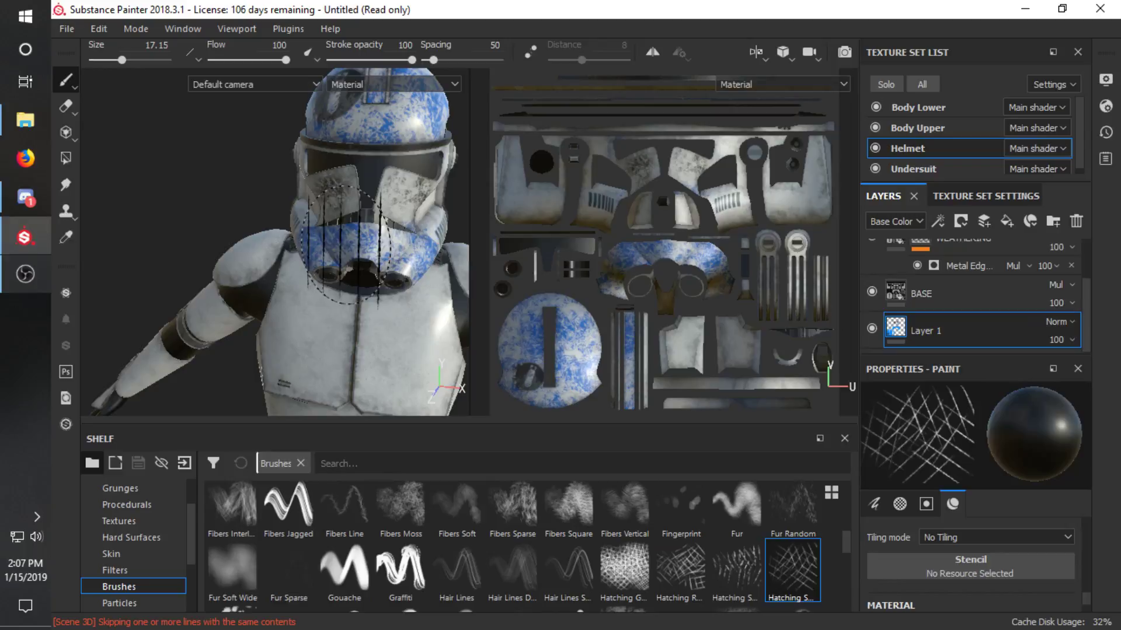
alt+drag(391, 203, 305, 125)
alt+middle_drag(397, 134, 325, 171)
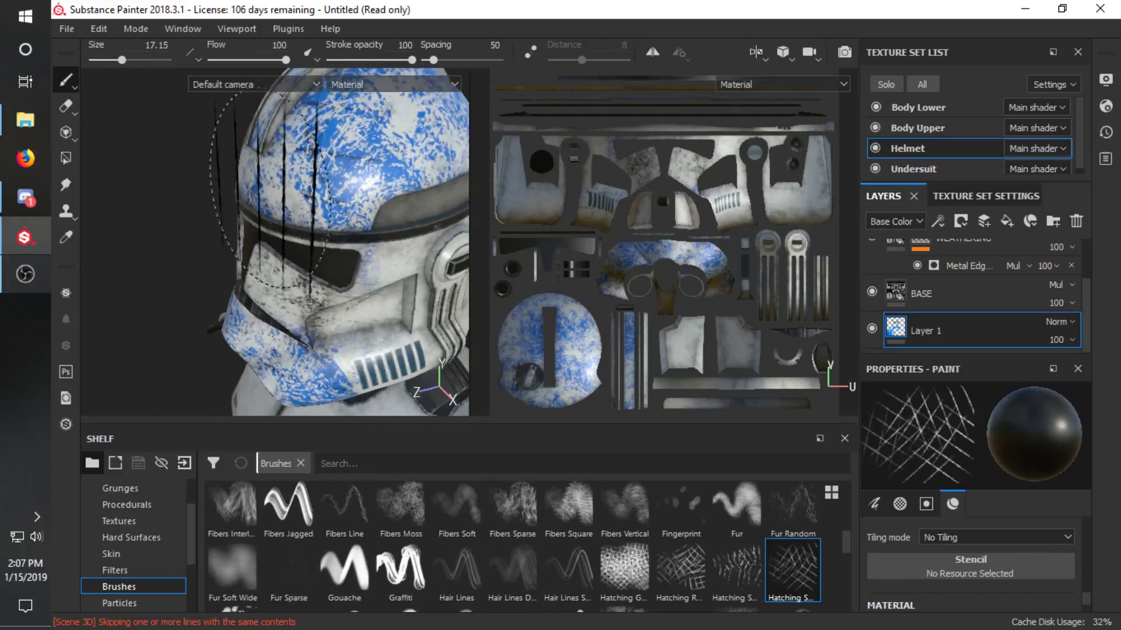
alt+drag(359, 187, 365, 351)
mouse_move(325, 213)
alt+mouse_down()
mouse_move(325, 117)
mouse_move(312, 257)
alt+mouse_up()
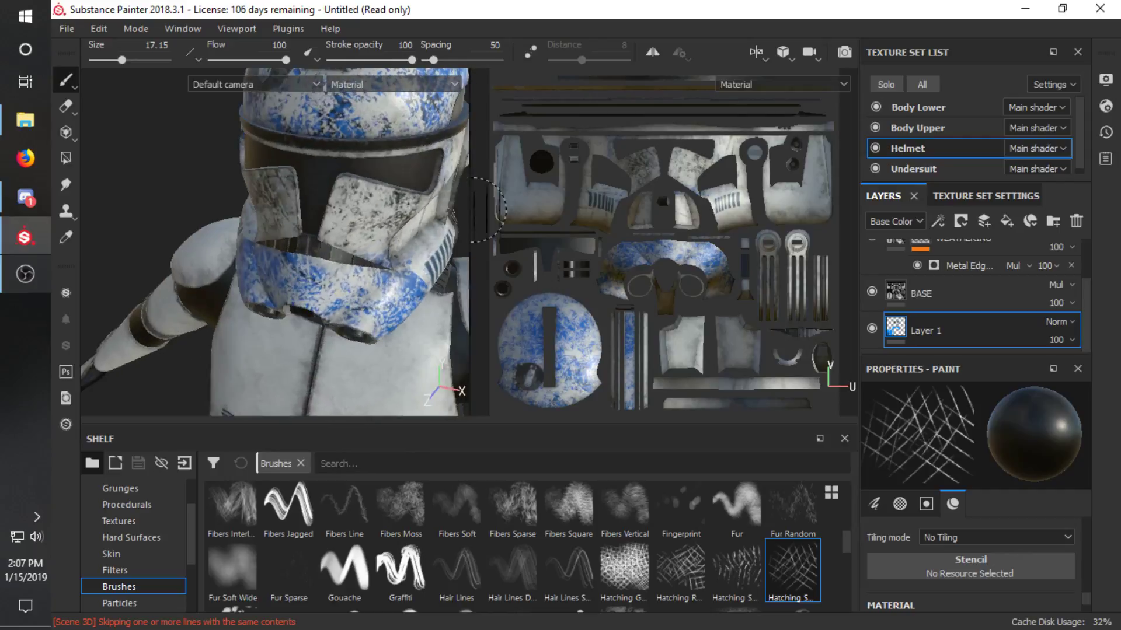
Hide and show the WEATHERING layer to compare its effect on the helmet.
scroll(899, 276, up, 2)
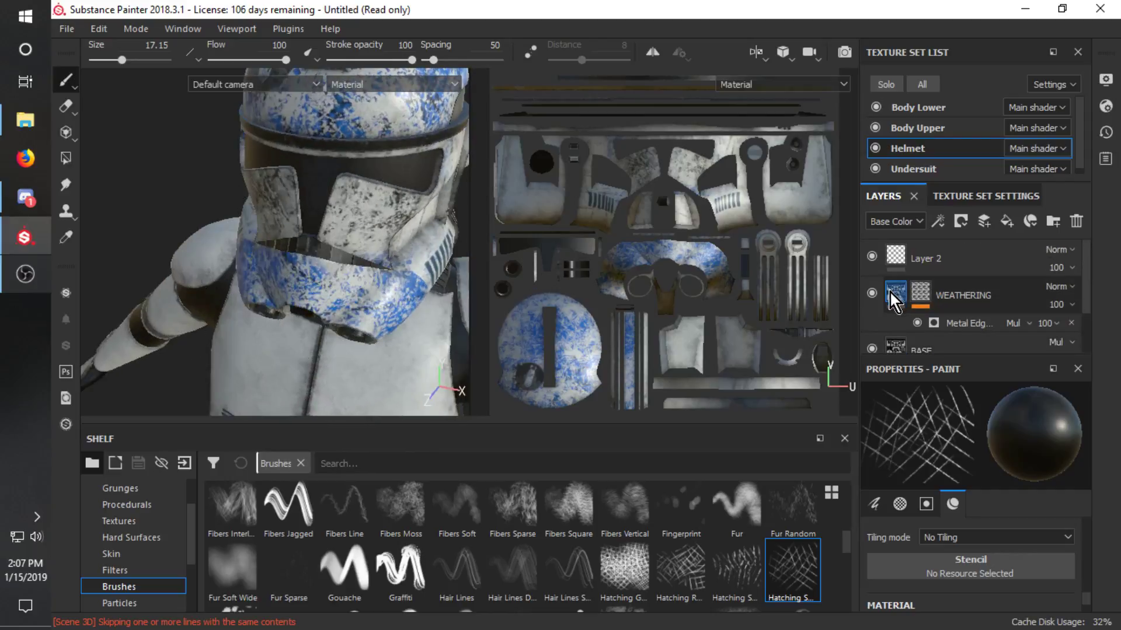
click(872, 293)
click(872, 295)
click(399, 278)
mouse_move(385, 234)
alt+mouse_down()
mouse_move(298, 140)
mouse_move(320, 153)
mouse_move(458, 154)
alt+mouse_up()
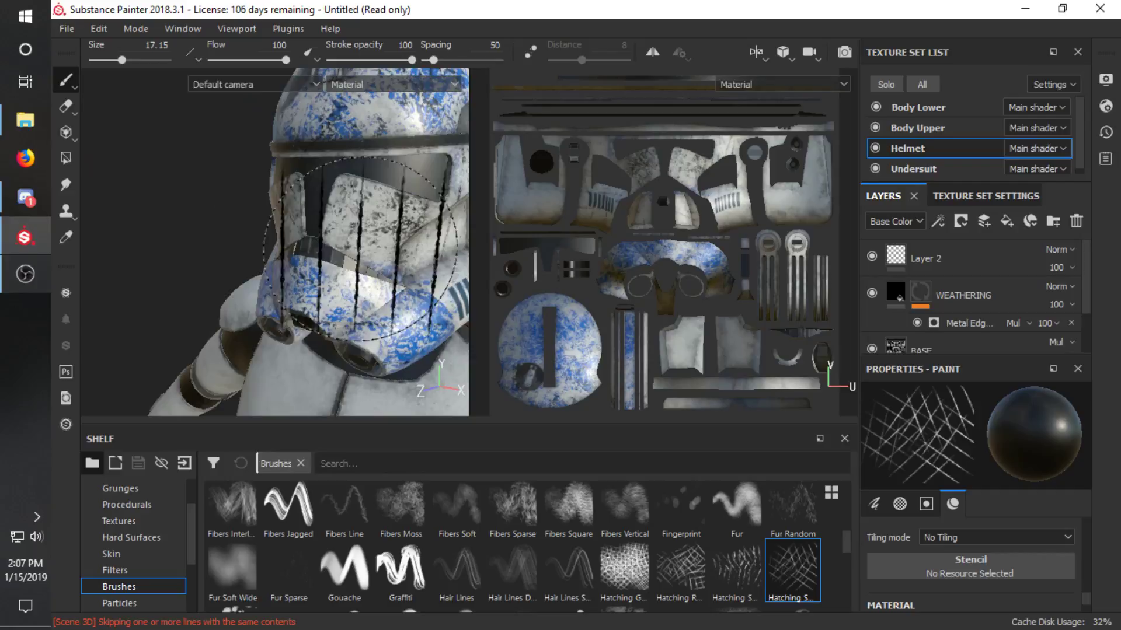
Browse the remaining Brushes resources, picking the Square and Tire Track 5 brushes.
click(289, 569)
scroll(327, 569, down, 5)
scroll(671, 560, down, 3)
click(681, 496)
scroll(680, 508, up, 1)
click(681, 575)
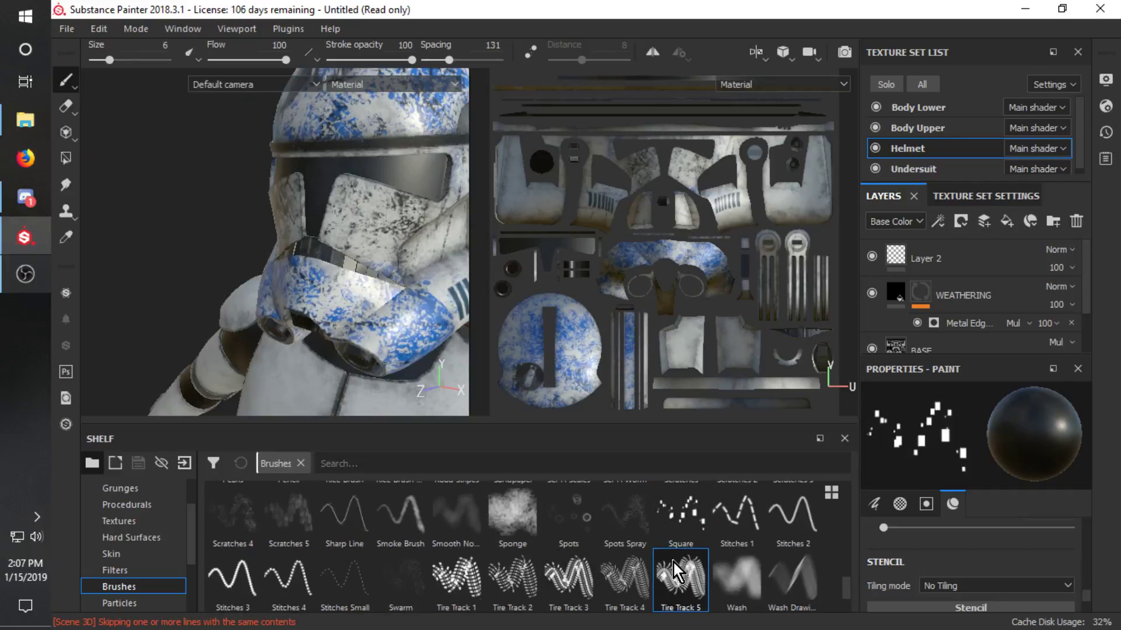
scroll(570, 549, down, 1)
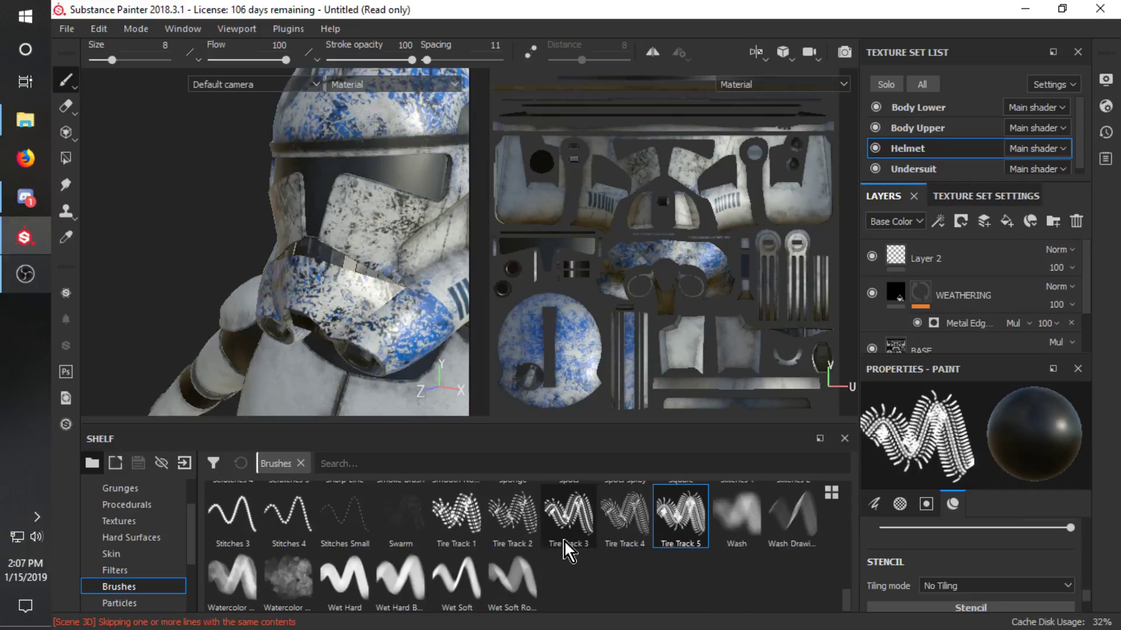
scroll(146, 585, down, 1)
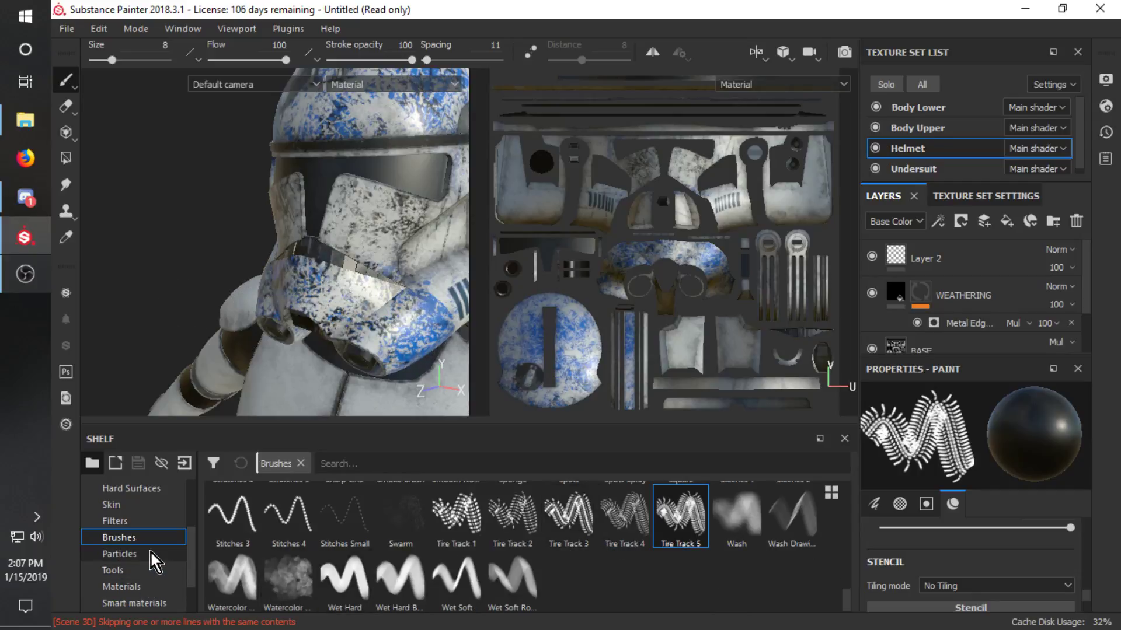
Pick the Organic Spread particle brush and add a new paint layer above Layer 2.
click(140, 554)
click(736, 516)
click(872, 293)
click(873, 293)
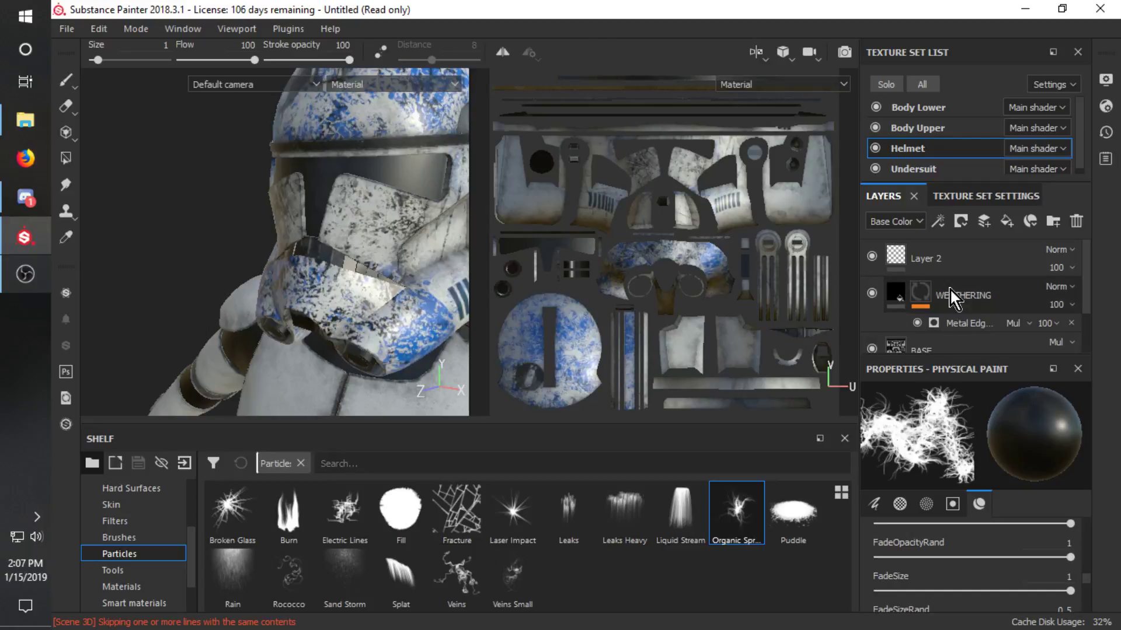
click(954, 264)
click(985, 222)
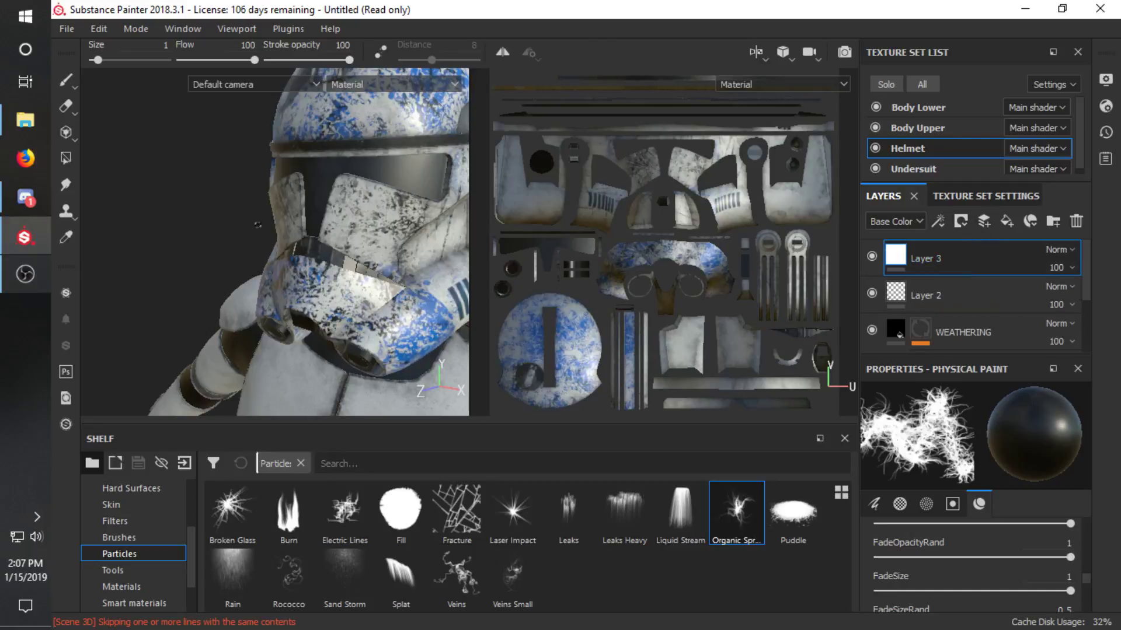
Try Organic Spread particles on the helmet's face with the brush size at 27.04, and undo the stroke.
ctrl+right_drag(343, 262, 386, 260)
click(375, 270)
scroll(349, 373, down, 8)
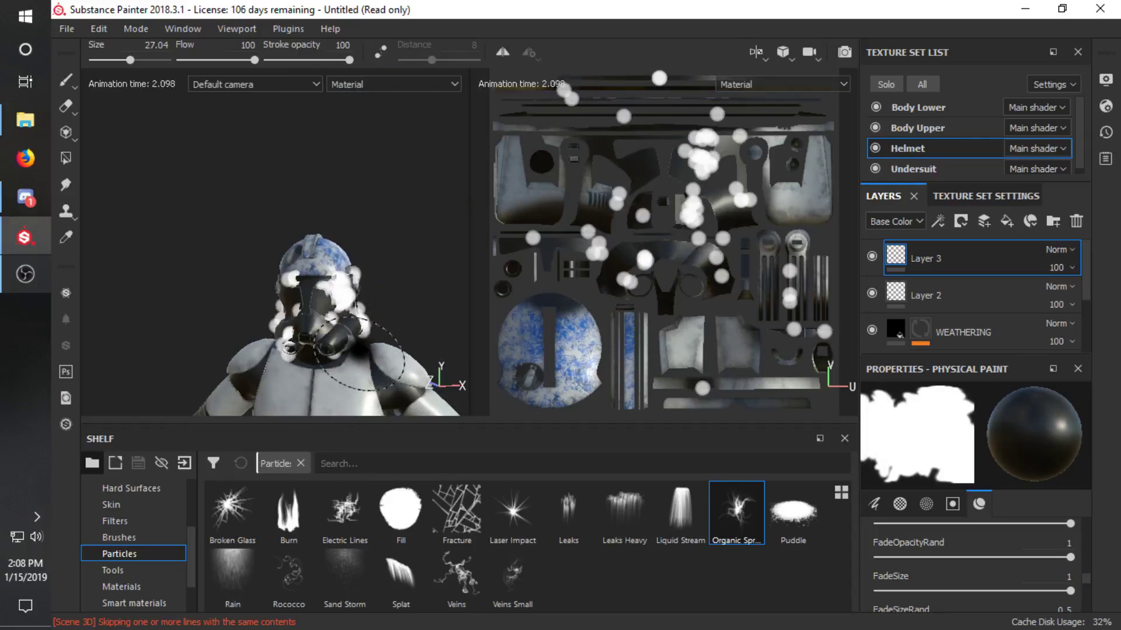
mouse_move(402, 345)
alt+mouse_down()
mouse_move(367, 341)
mouse_move(365, 355)
mouse_move(266, 376)
mouse_move(175, 360)
mouse_move(375, 336)
alt+mouse_up()
key(ctrl+z)
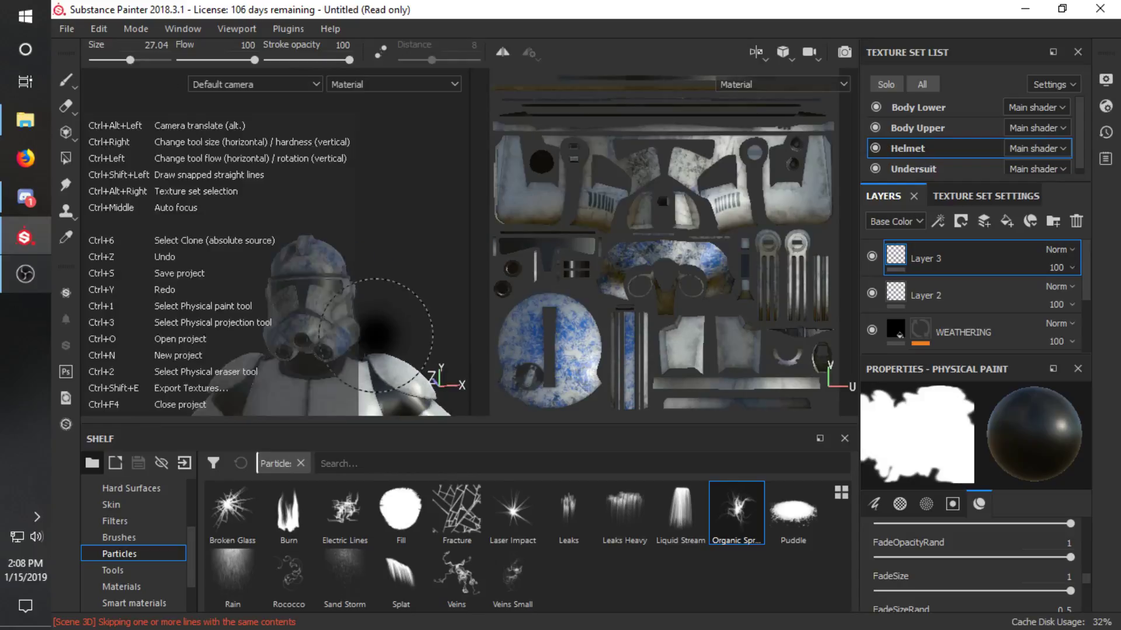
Browse the shelf's Tools and Materials resources, picking the Blur tool.
click(158, 571)
click(232, 525)
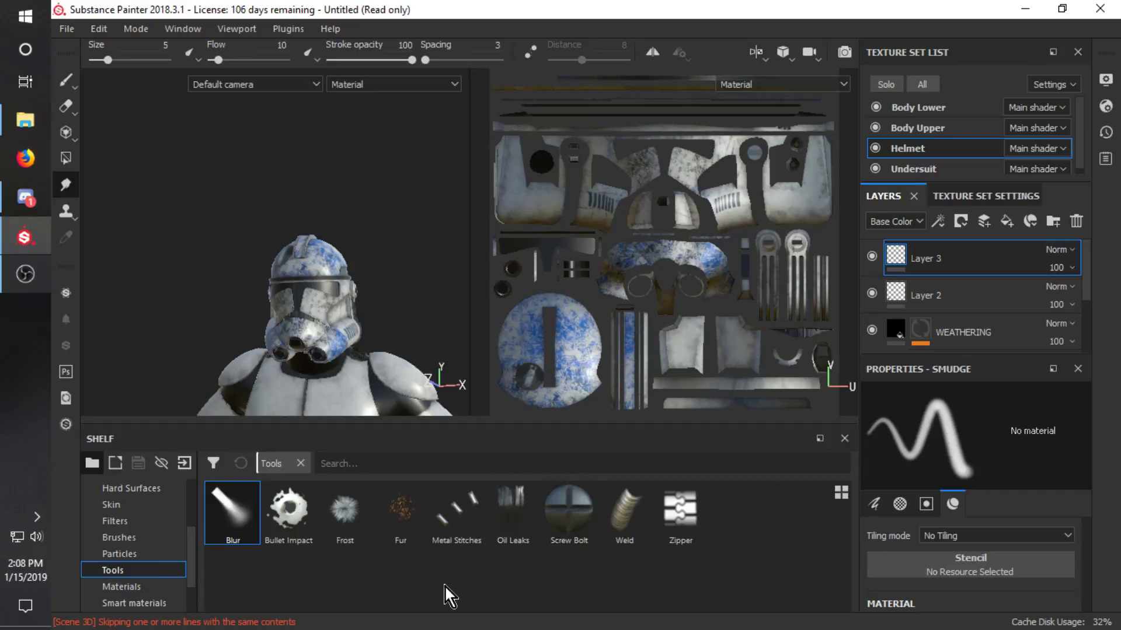
click(123, 587)
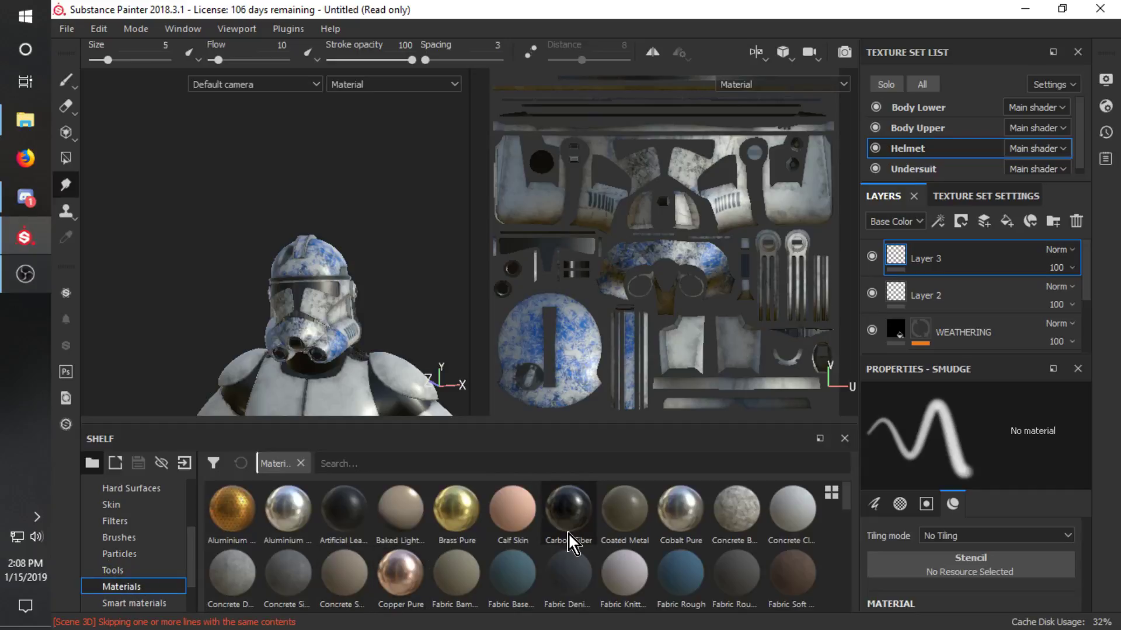
scroll(572, 542, down, 5)
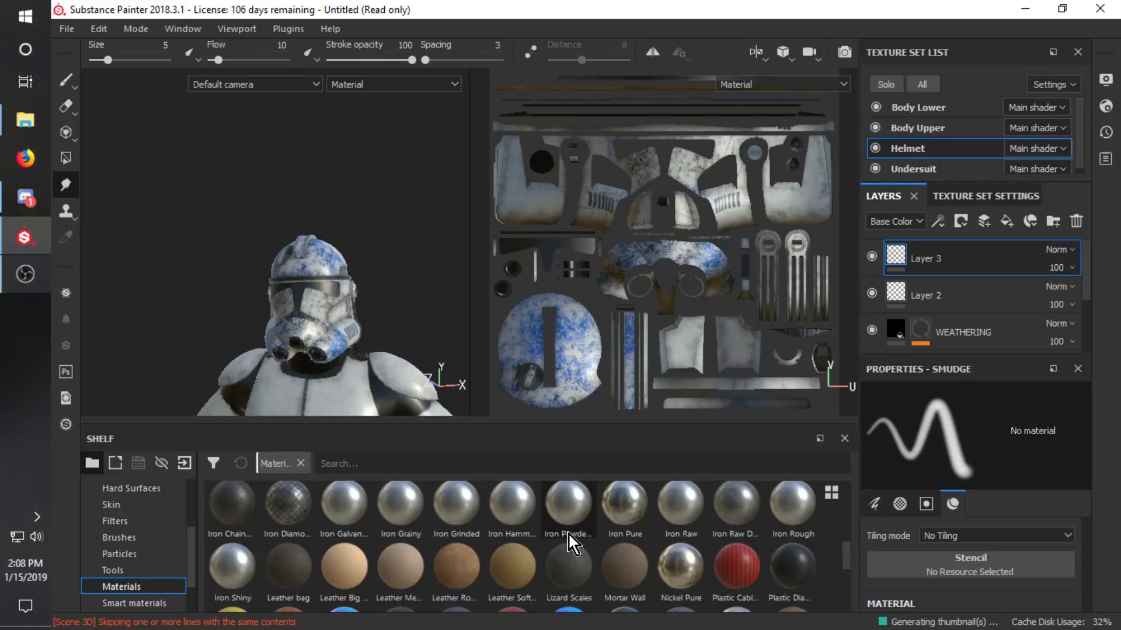
mouse_move(760, 513)
scroll(760, 513, down, 3)
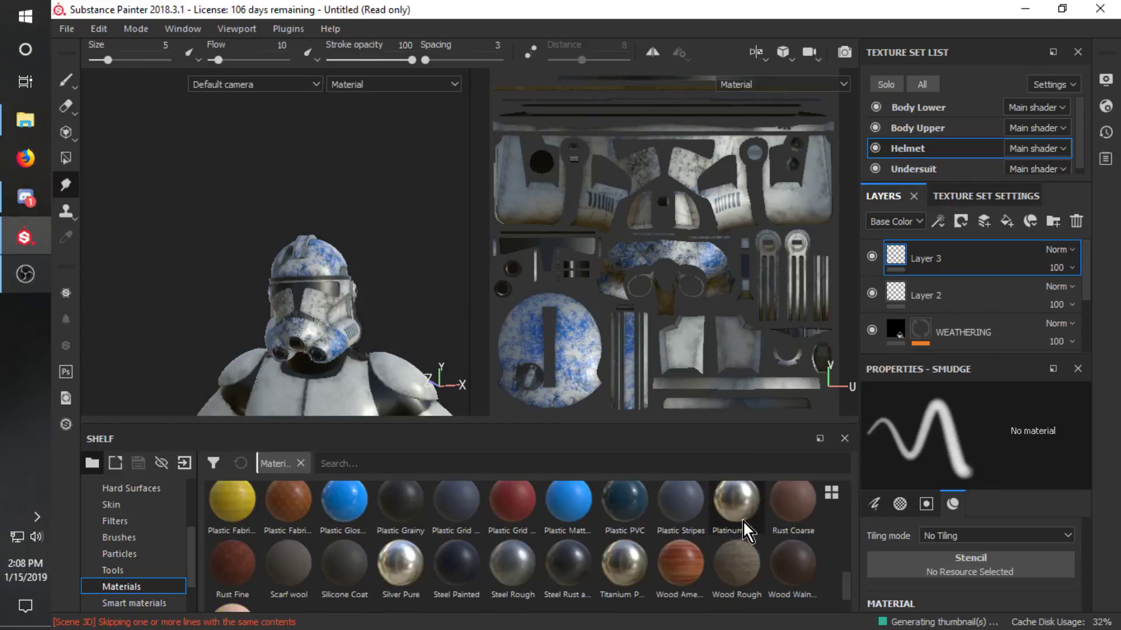
scroll(740, 525, up, 8)
scroll(742, 548, down, 5)
Add the Iron Raw Damaged material as a layer above Layer 2 and set its blending mode to Multiply.
drag(732, 516, 954, 279)
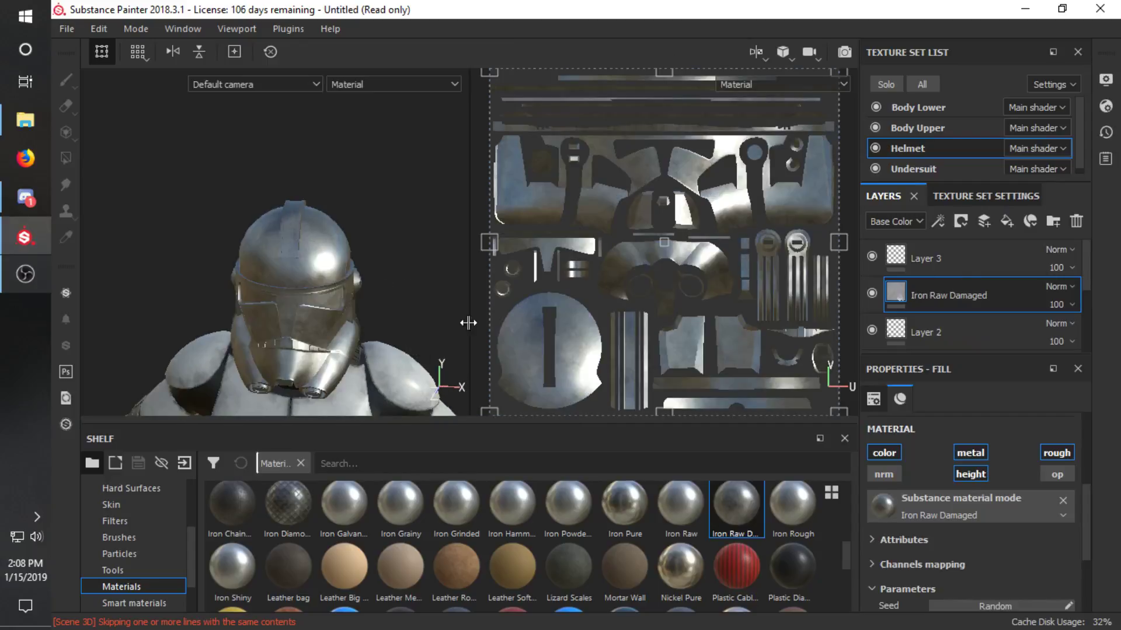
click(1050, 286)
click(1030, 74)
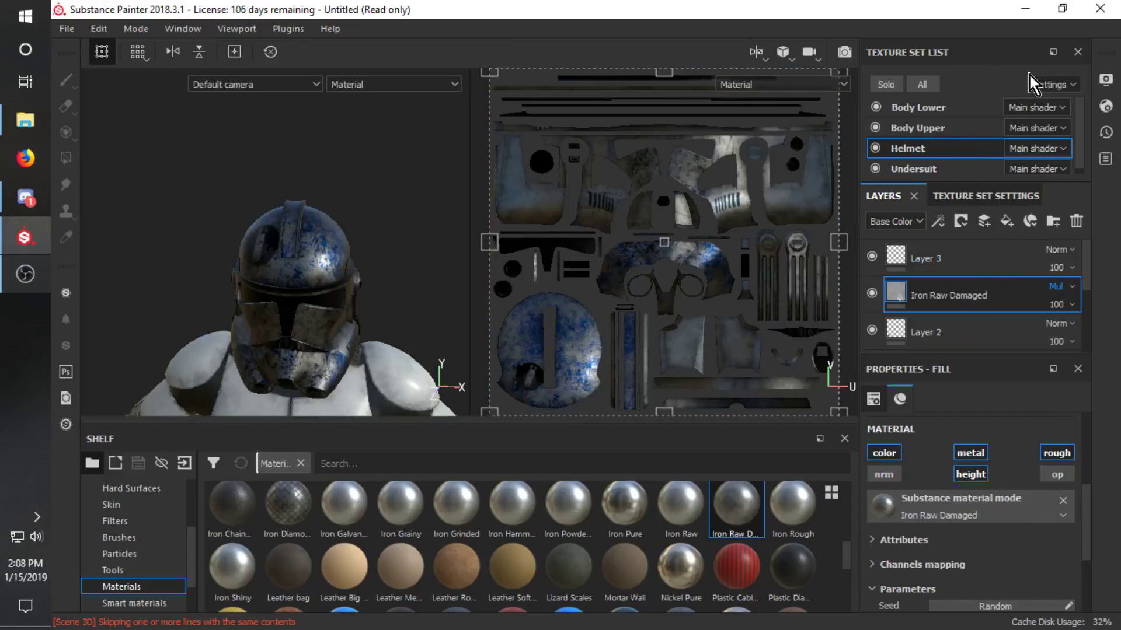
alt+drag(414, 281, 379, 283)
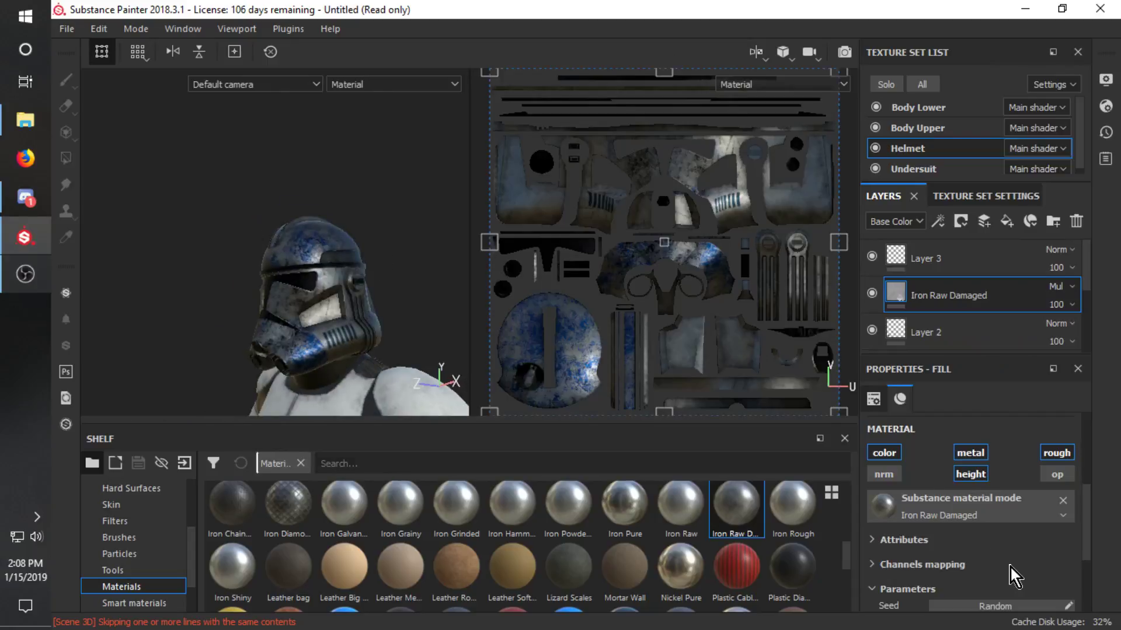
Set the Iron Raw Damaged layer's color parameter to pure white and inspect the helmet from the side.
scroll(1010, 566, down, 4)
click(986, 500)
drag(973, 431, 876, 318)
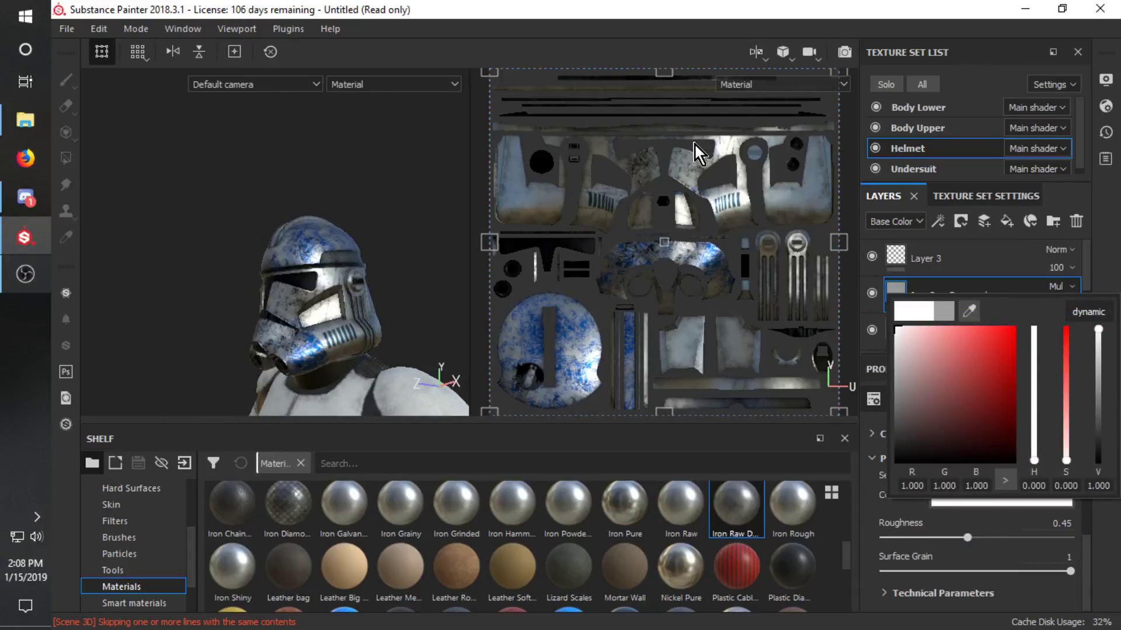
click(331, 274)
alt+drag(330, 274, 414, 302)
scroll(325, 283, up, 3)
alt+drag(325, 283, 691, 303)
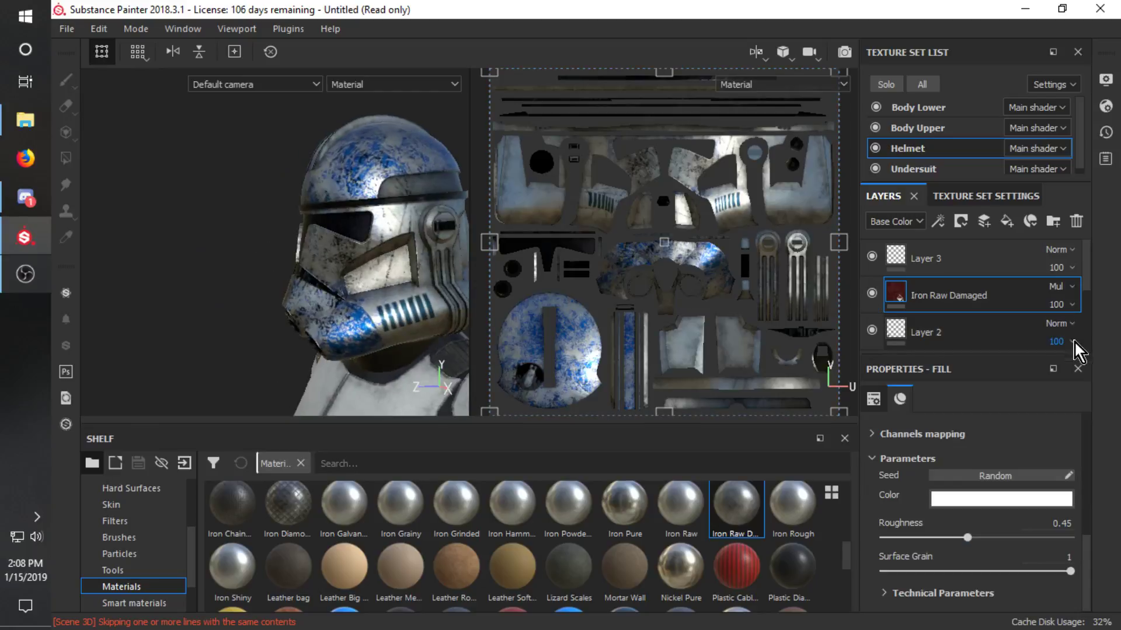
Move the Iron Raw Damaged layer directly below WEATHERING in the layer stack.
scroll(968, 321, down, 4)
scroll(967, 320, up, 3)
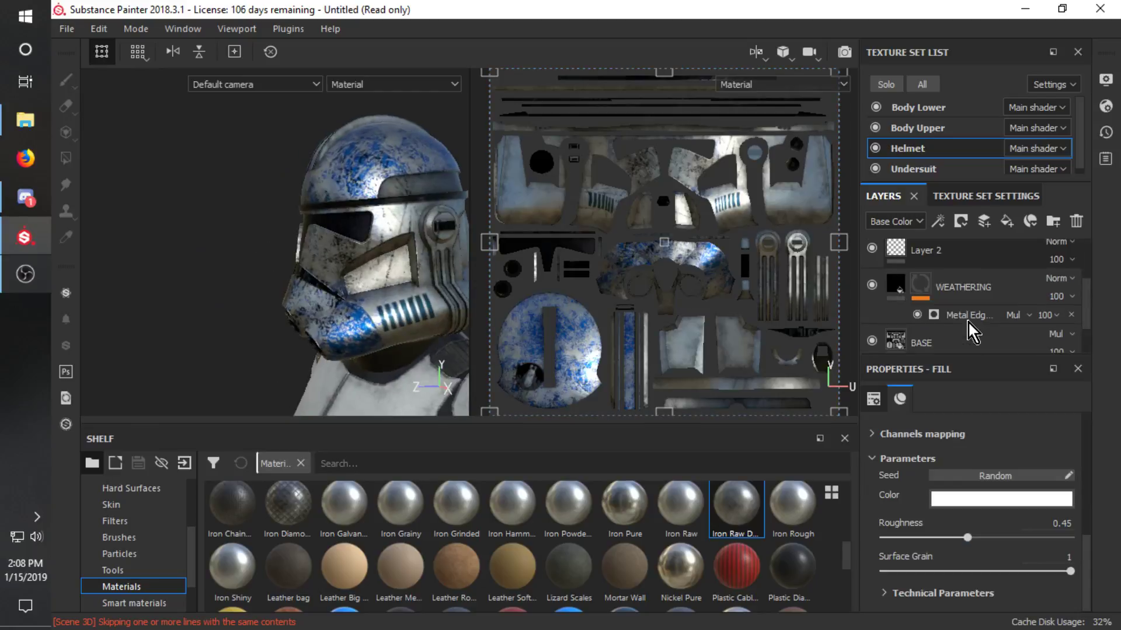
drag(999, 262, 981, 299)
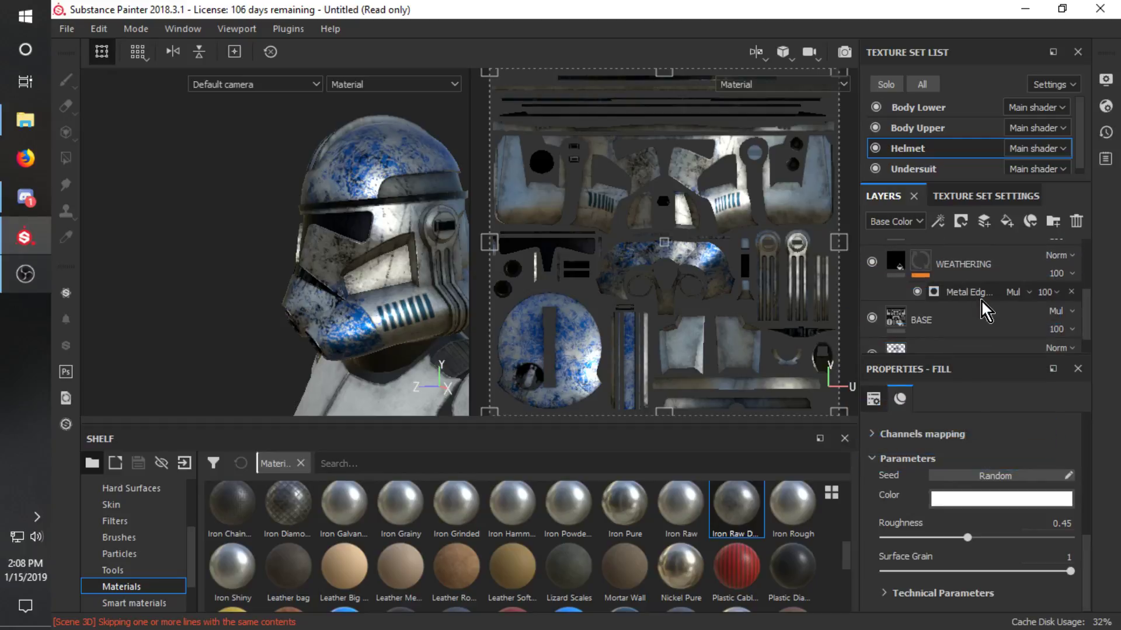
scroll(982, 313, up, 2)
scroll(1000, 285, down, 1)
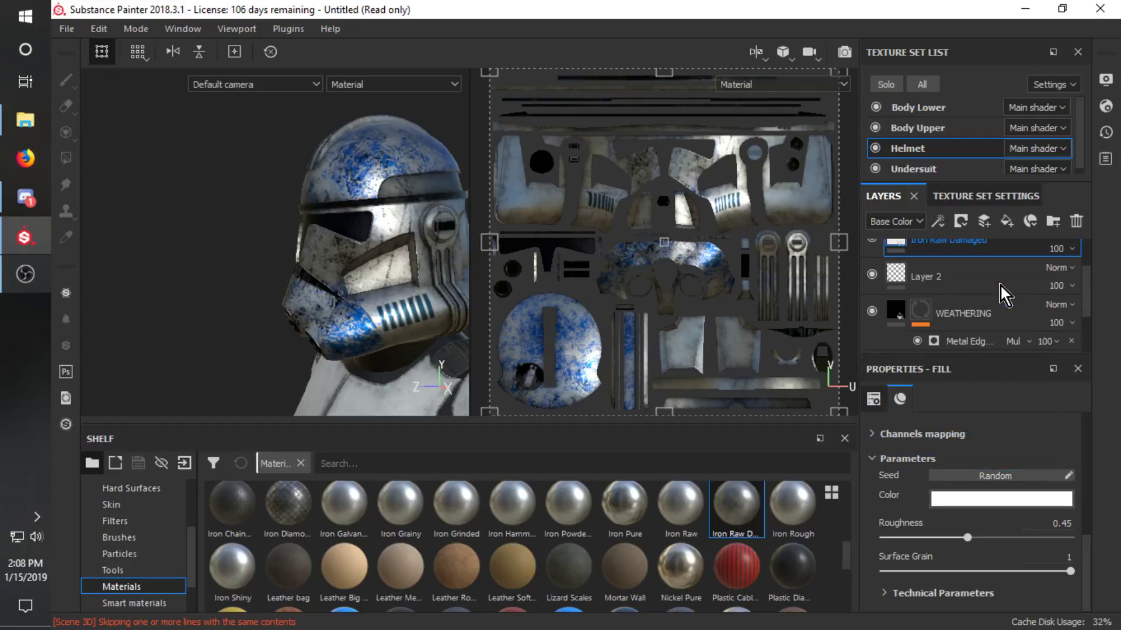
scroll(999, 285, down, 1)
scroll(1000, 285, up, 3)
drag(1003, 286, 978, 310)
scroll(931, 290, up, 1)
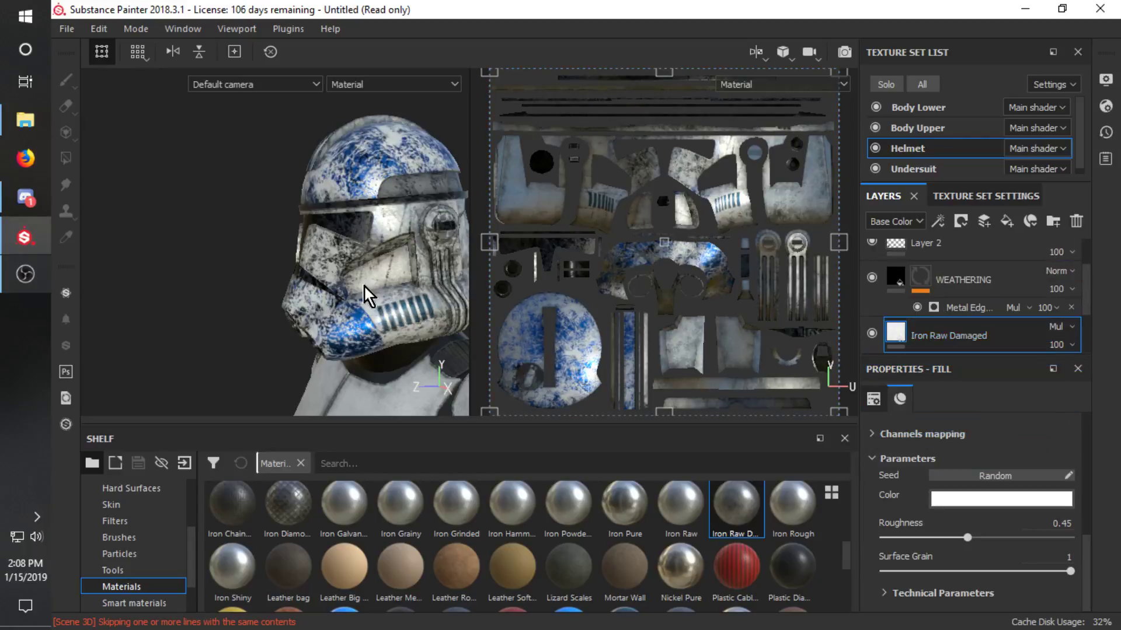
Examine the iron-textured helmet up close from the front and the trooper from farther away.
alt+drag(359, 284, 467, 283)
scroll(319, 206, up, 2)
scroll(320, 210, up, 3)
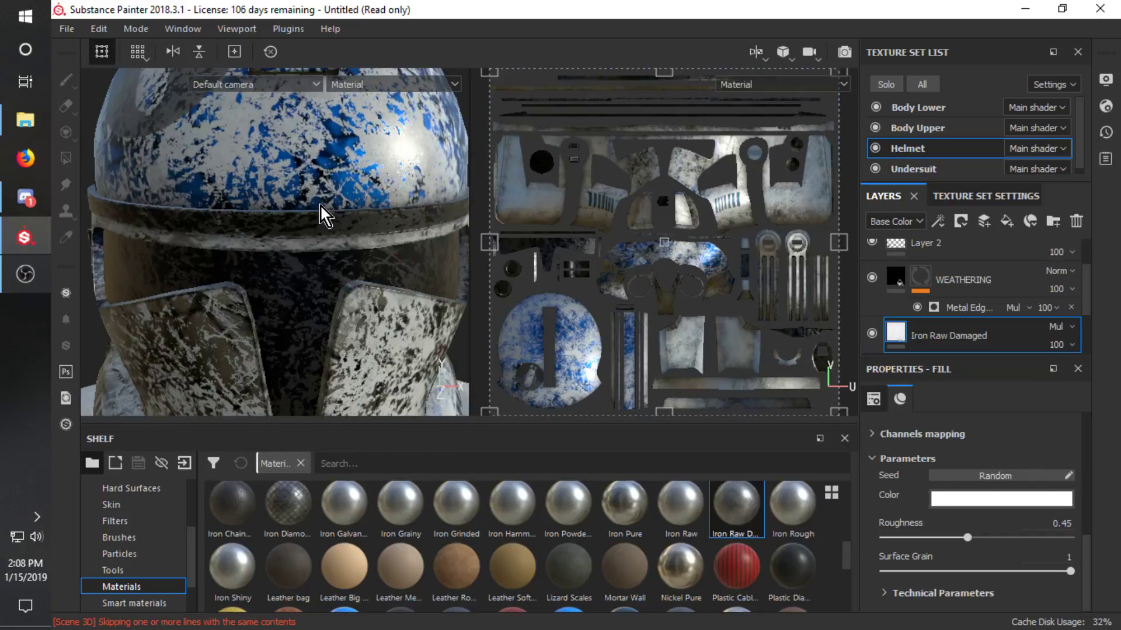
alt+drag(320, 211, 350, 249)
scroll(350, 252, down, 5)
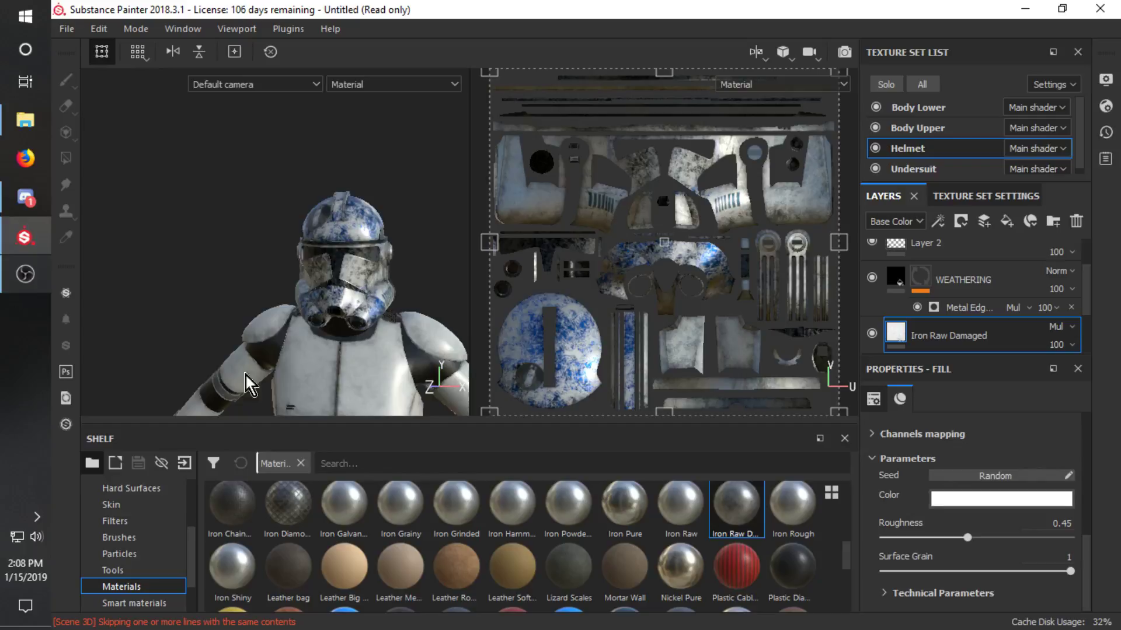
scroll(158, 546, down, 1)
Try the Fabric WOODLAND smart material on the helmet above Layer 2 with Multiply blending, and delete it again.
click(155, 559)
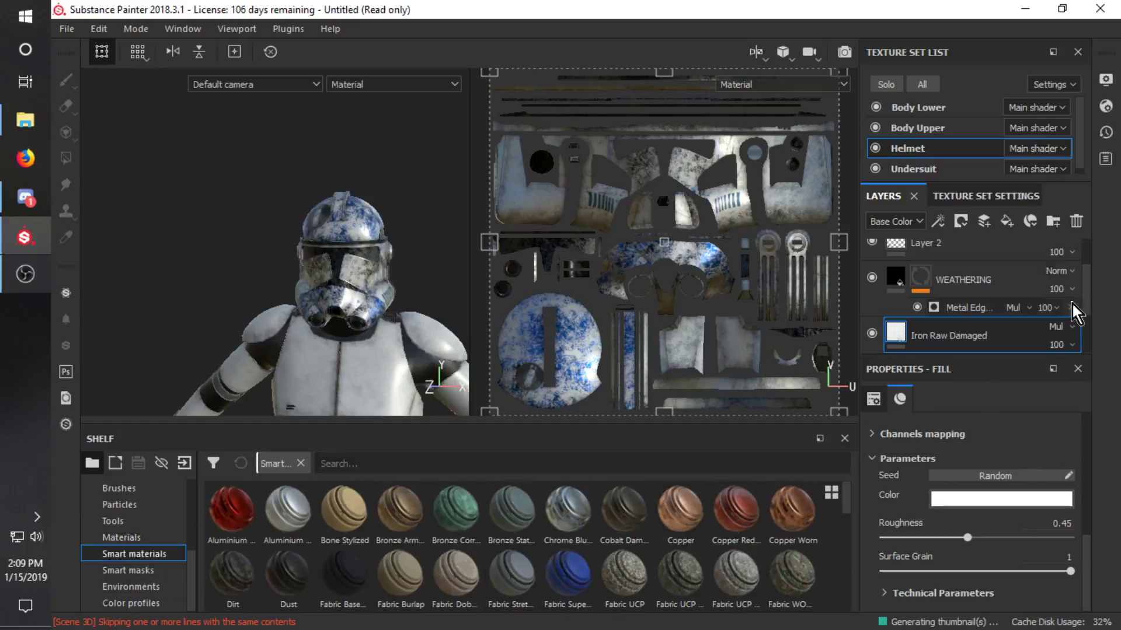
drag(816, 576, 975, 274)
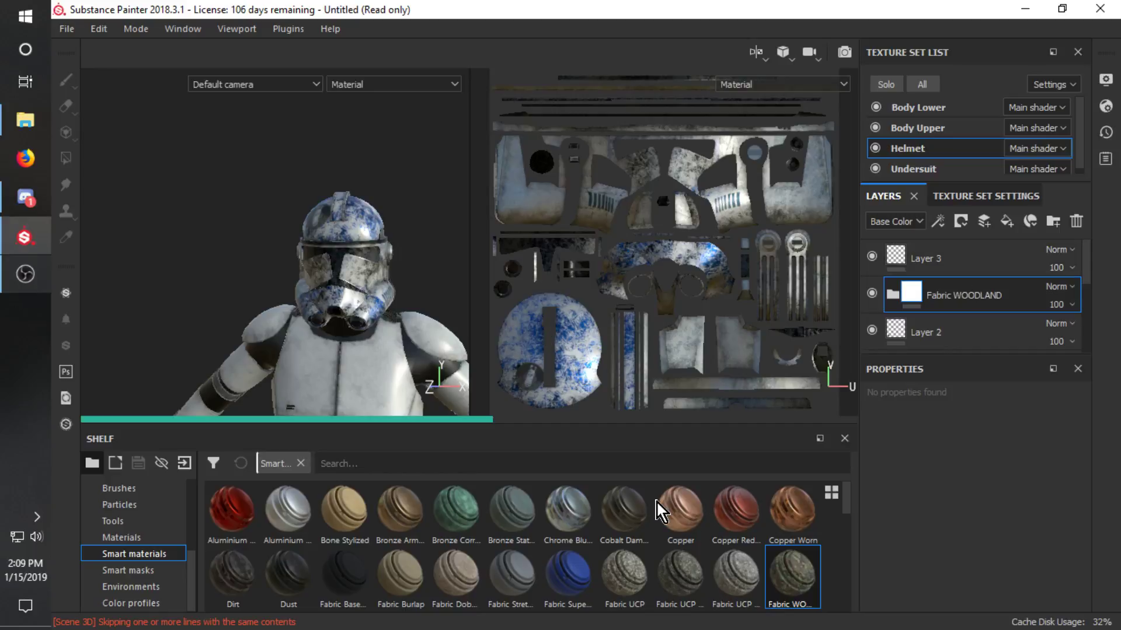
scroll(656, 501, down, 2)
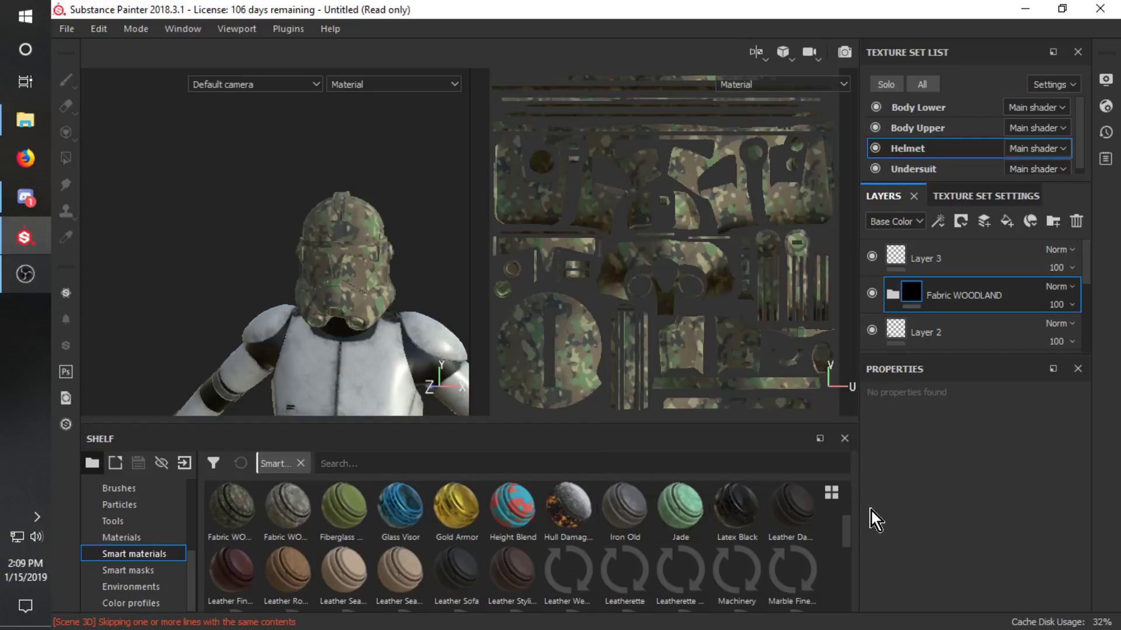
click(1071, 286)
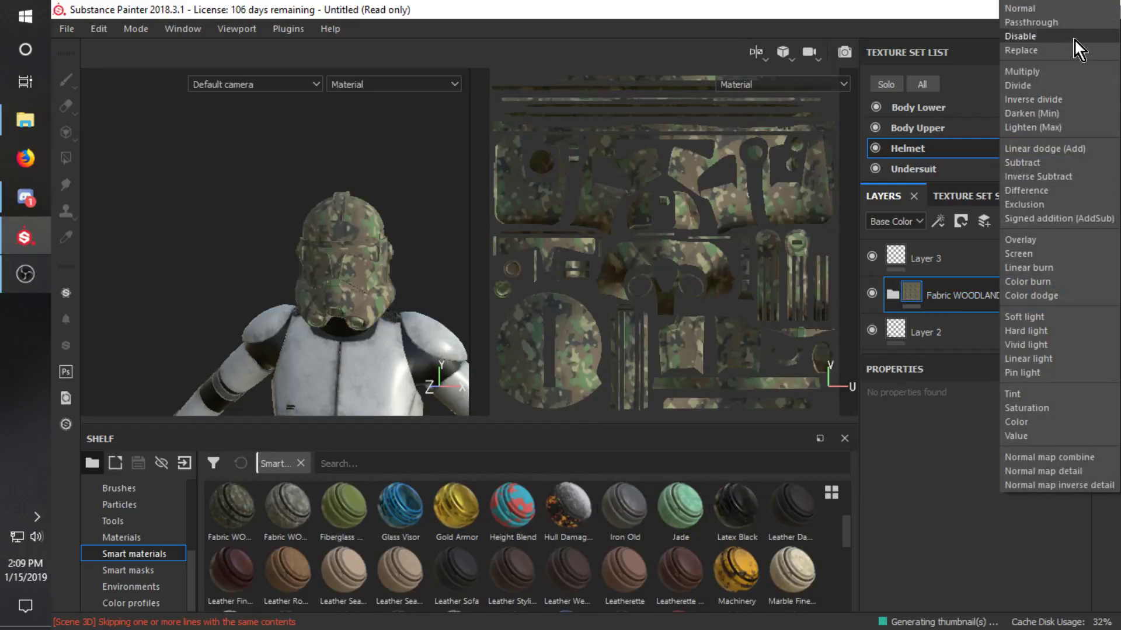
click(1044, 70)
click(1073, 221)
Browse the shelf's smart masks, environments, color profiles, tools and project resources.
click(130, 569)
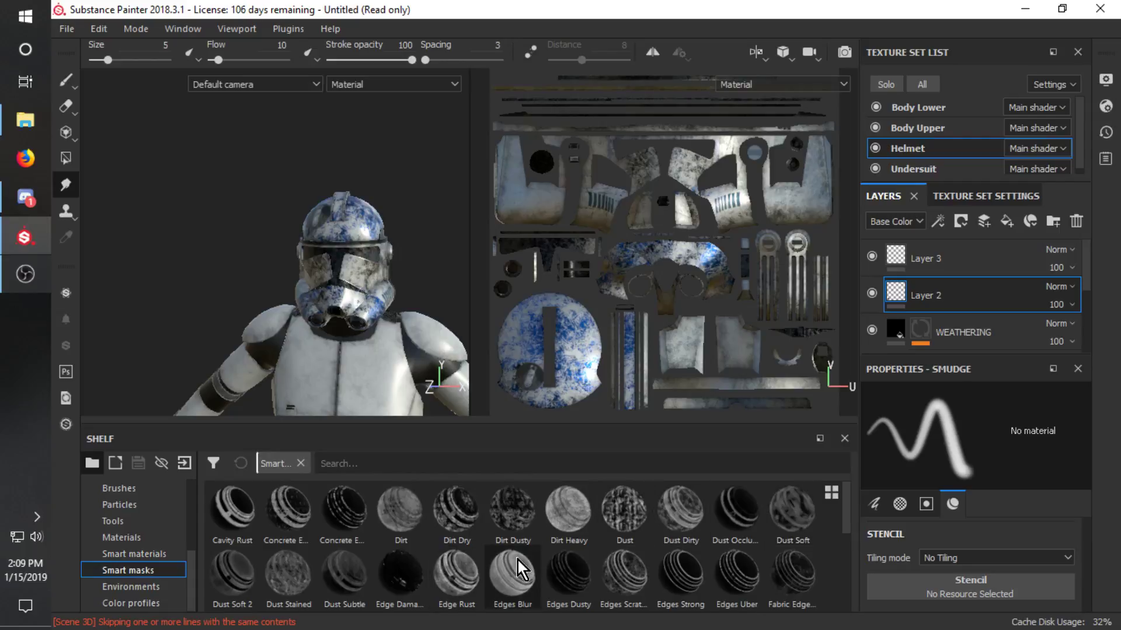
scroll(523, 570, down, 5)
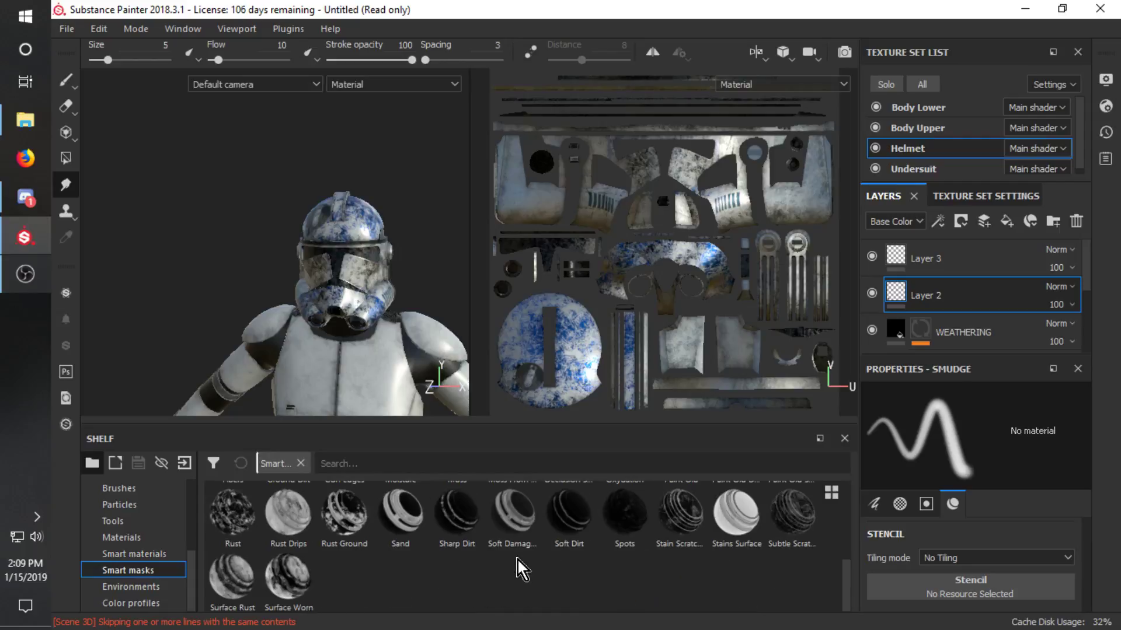
scroll(522, 569, up, 5)
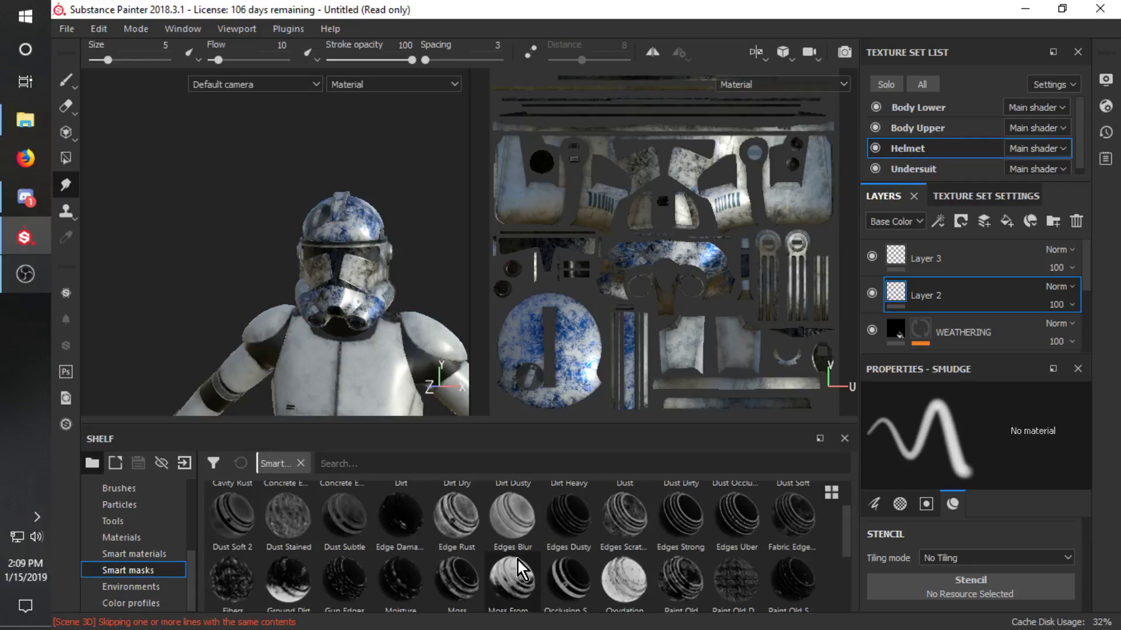
click(151, 581)
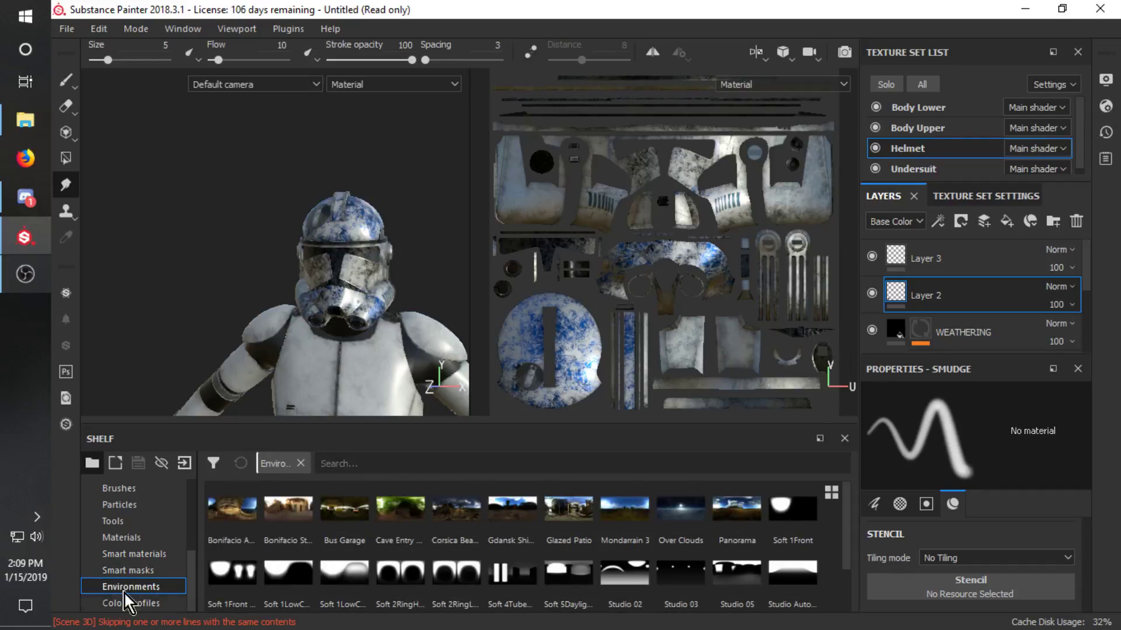
click(125, 601)
click(151, 587)
click(142, 521)
scroll(142, 532, up, 3)
click(143, 536)
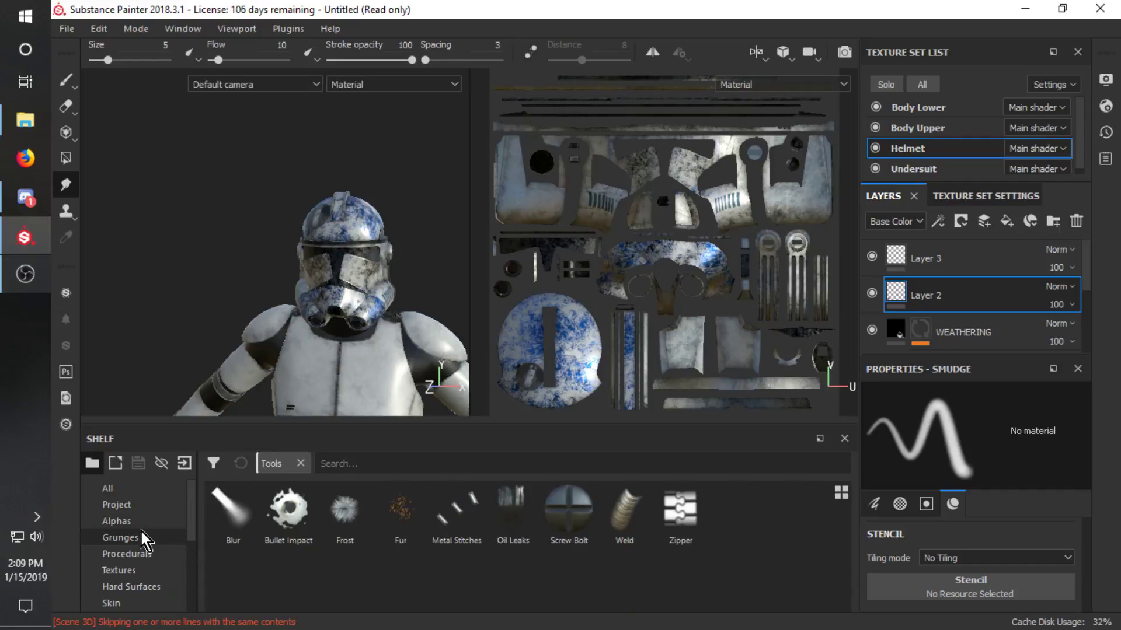
click(139, 504)
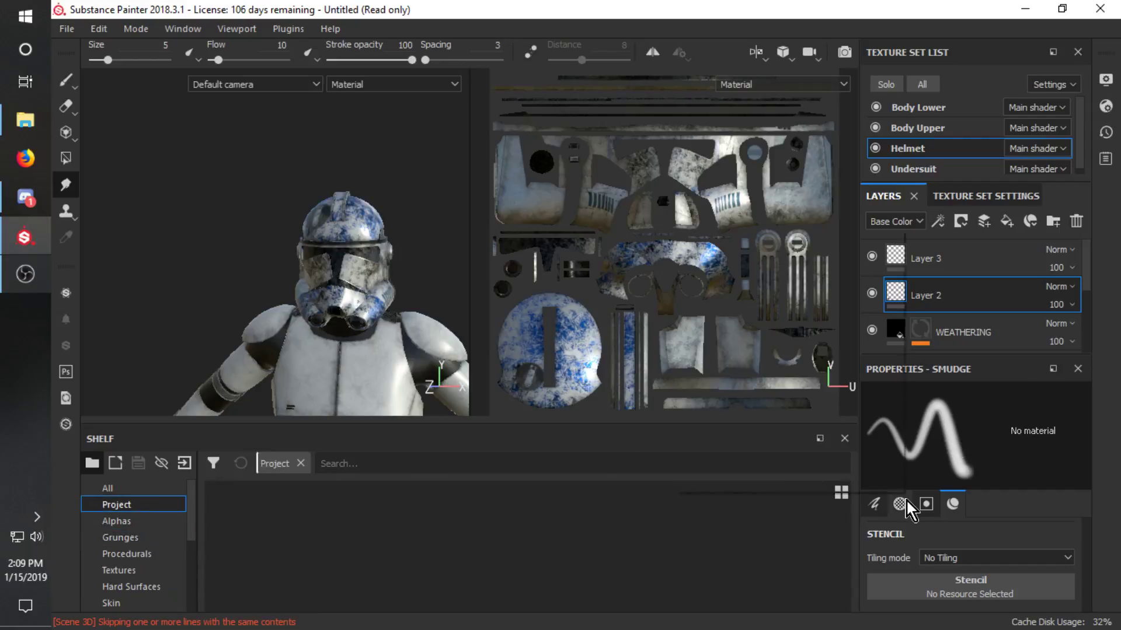
mouse_move(906, 501)
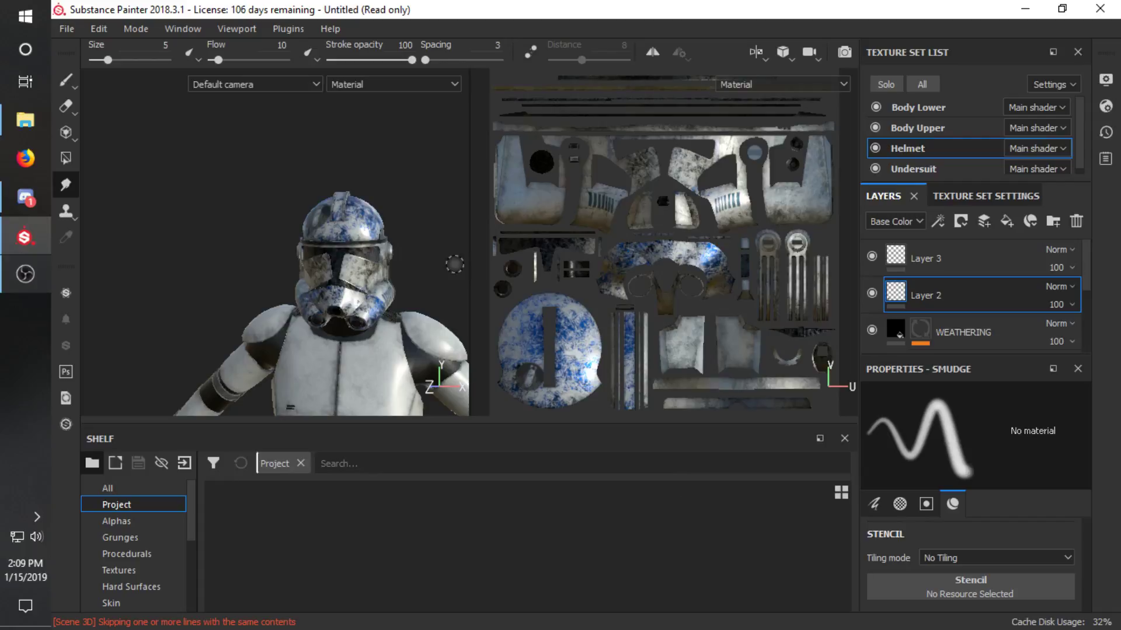
Add a paint layer to the Body Upper texture set and place it below the BASE layer.
alt+drag(397, 254, 437, 266)
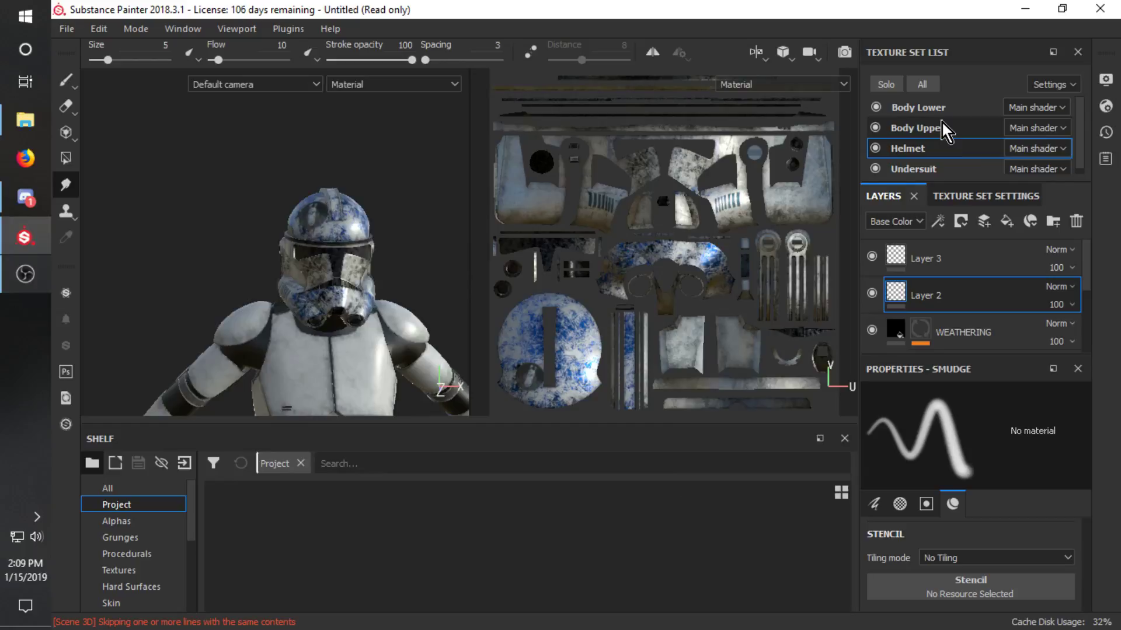
click(918, 129)
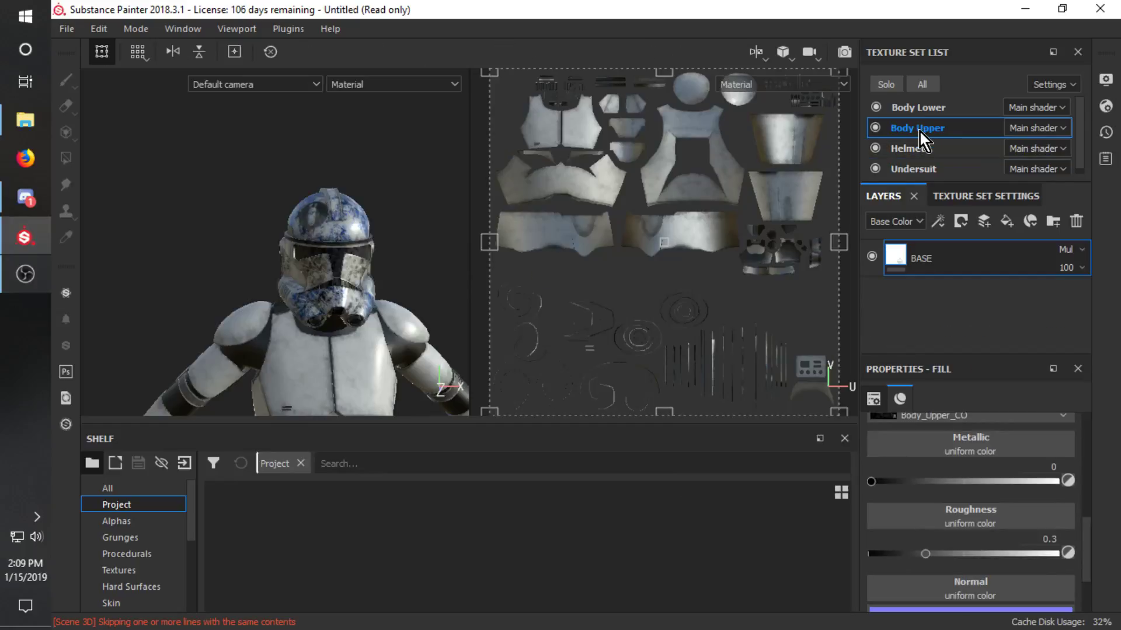
click(984, 220)
drag(957, 257, 975, 307)
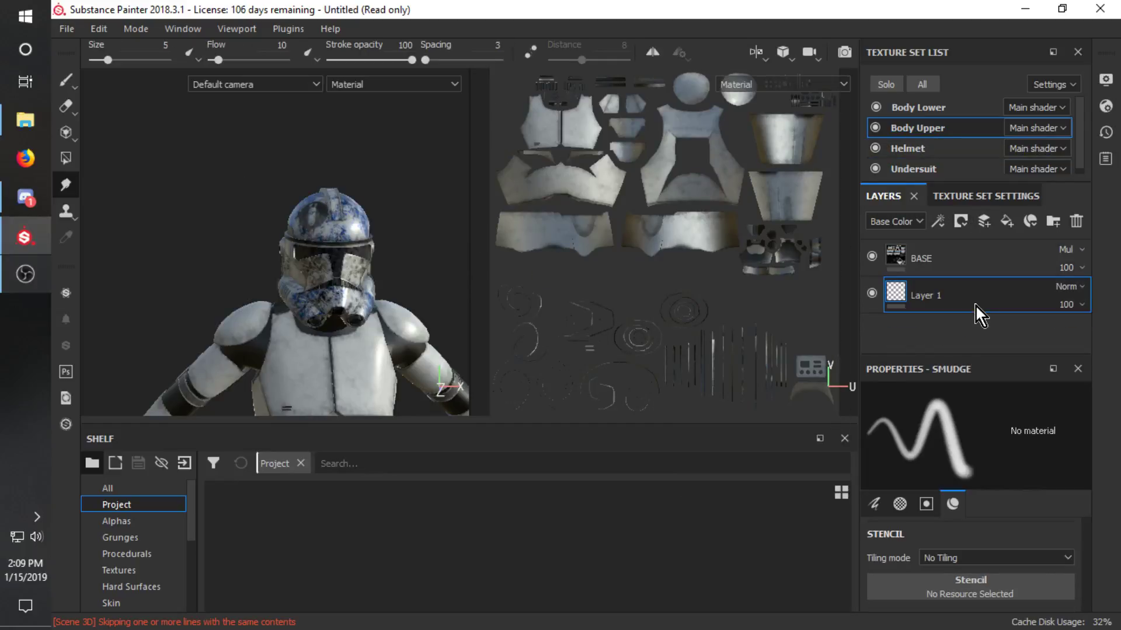
Fill both shoulder pads and the trooper's left arm armor with blue on Body Upper's Layer 1 using Polygon Fill in UV chunk mode.
alt+right_drag(260, 289, 177, 196)
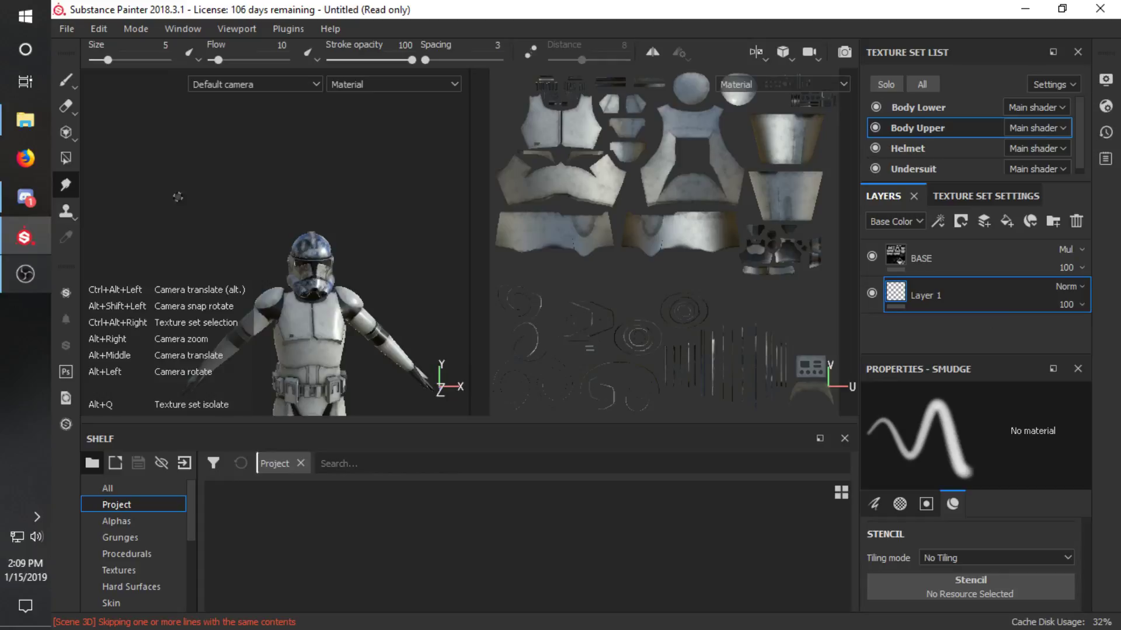
click(61, 156)
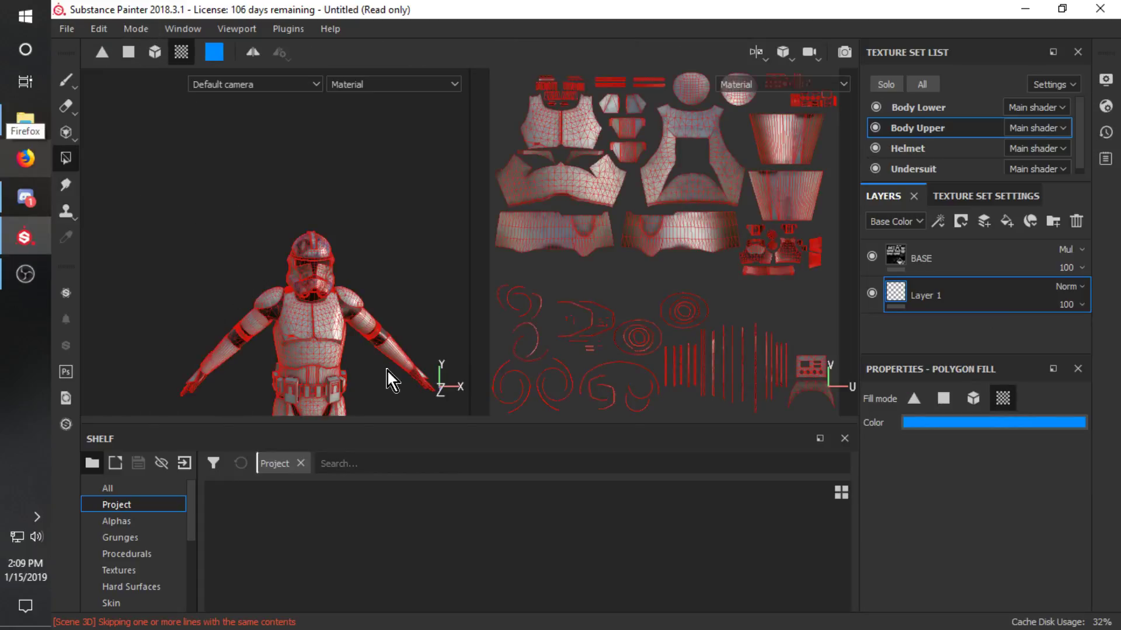
scroll(385, 350, up, 5)
click(333, 215)
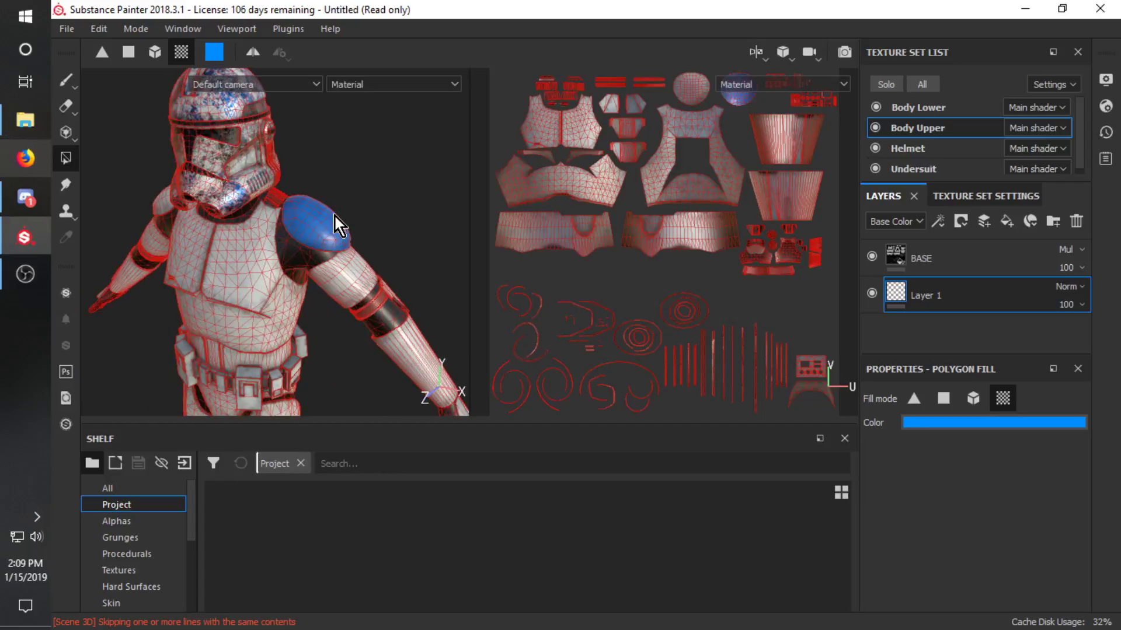
alt+drag(108, 219, 169, 215)
alt+middle_drag(170, 214, 290, 215)
alt+drag(236, 199, 398, 296)
scroll(398, 295, down, 4)
alt+shift+drag(398, 250, 281, 359)
scroll(315, 338, up, 3)
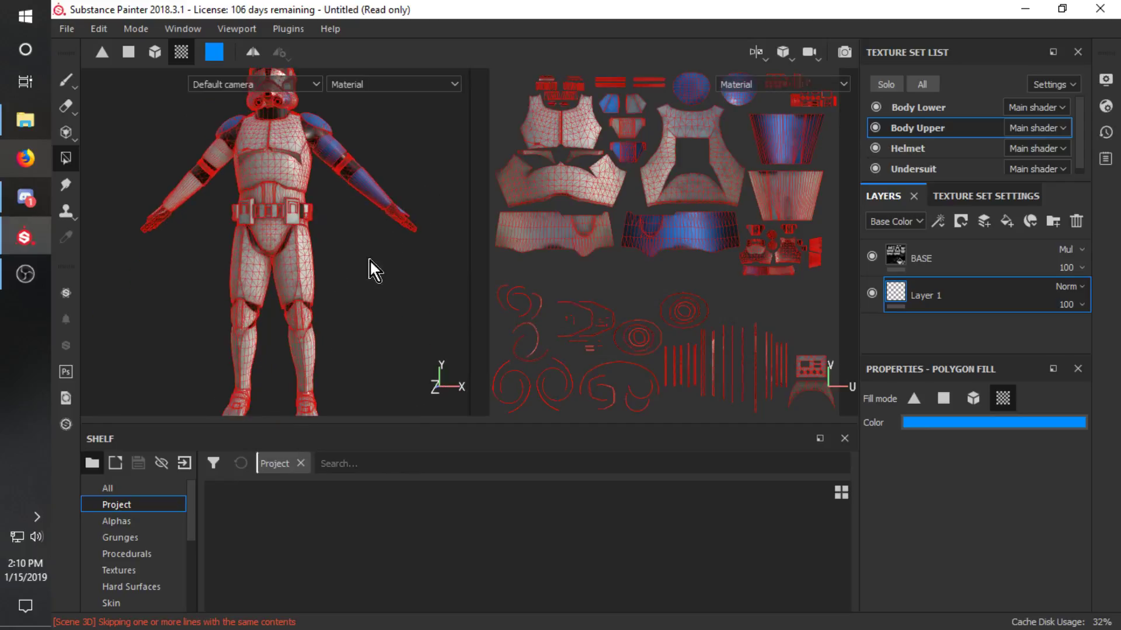
Add a paint layer to the Body Lower texture set and place it below the BASE layer.
click(976, 109)
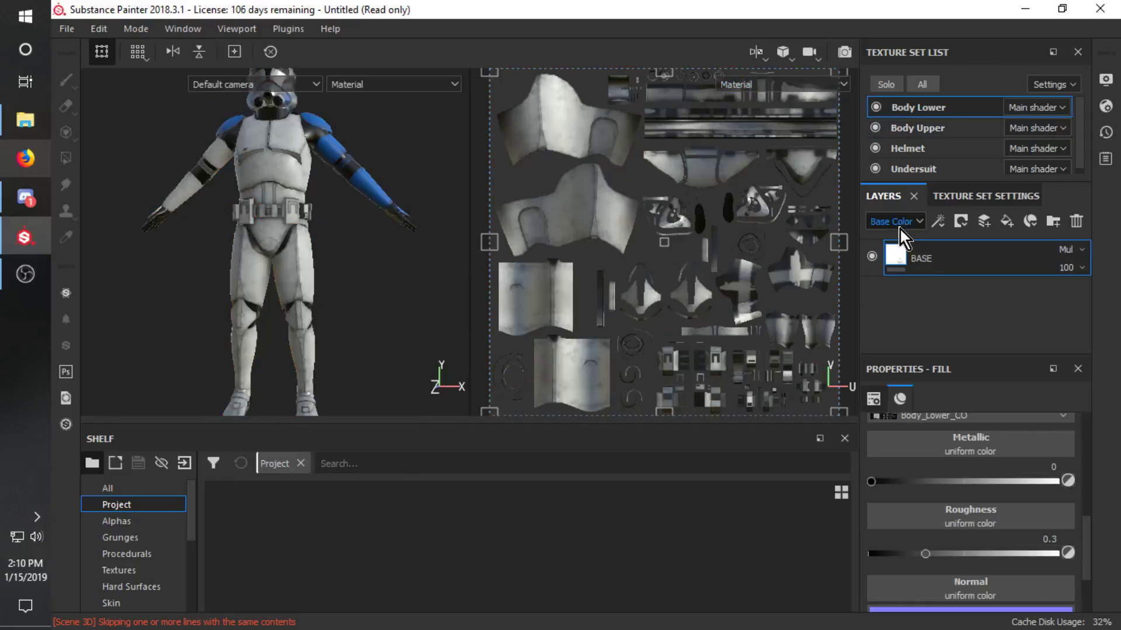
click(992, 225)
drag(969, 256, 957, 293)
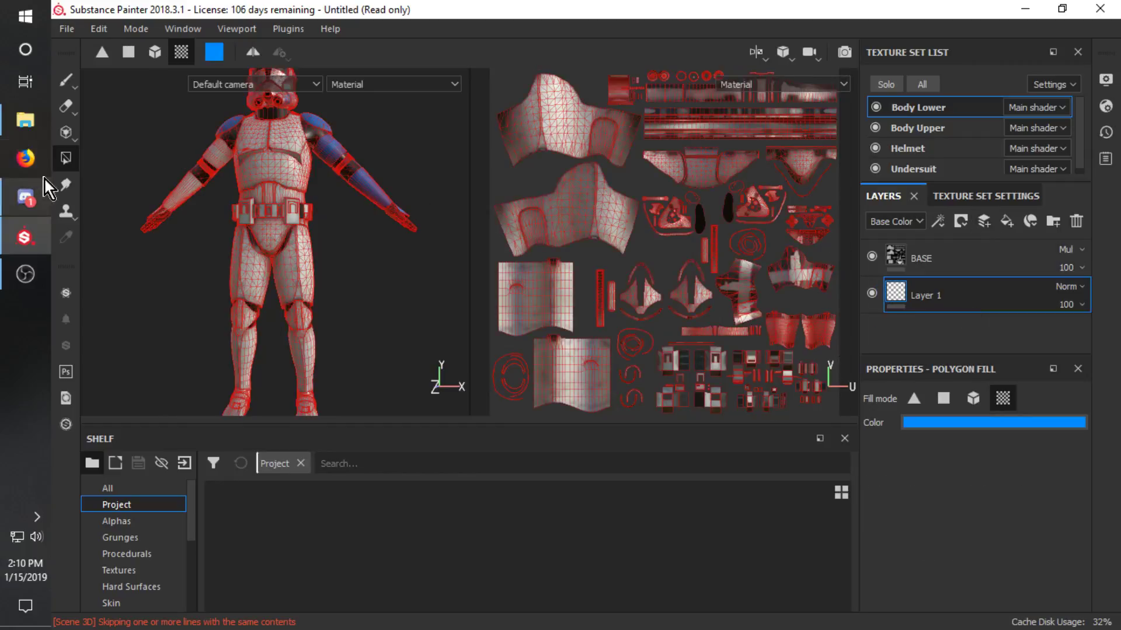
Fill the thigh armor, pelvis plate and the abdomen panels above the belt with blue on Body Lower's Layer 1.
click(302, 274)
click(240, 262)
click(264, 237)
click(300, 195)
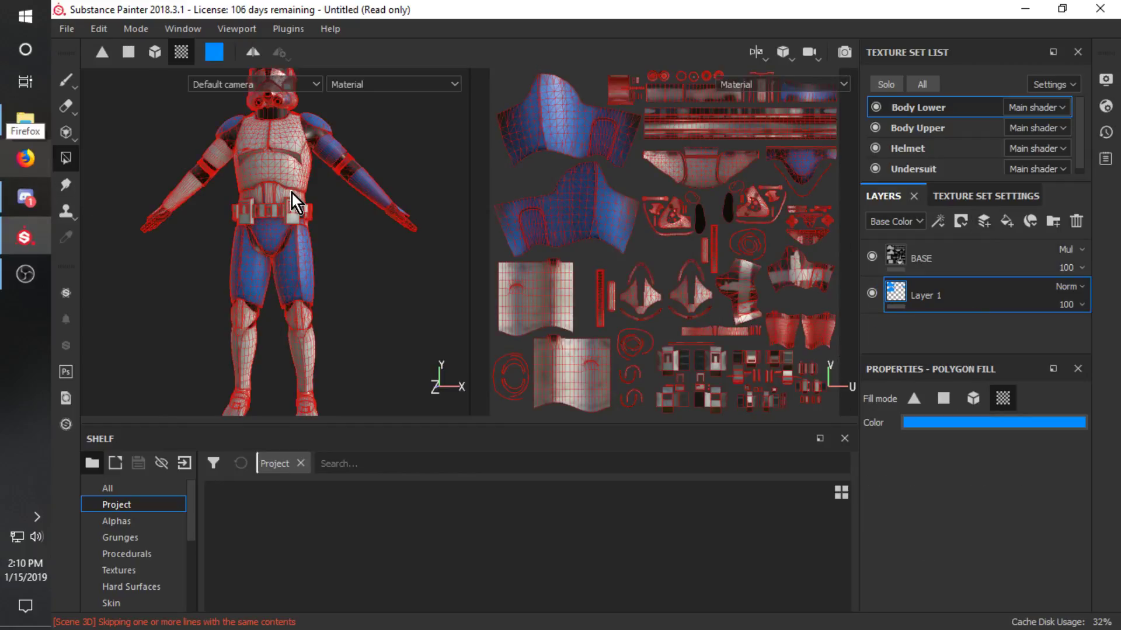
click(258, 195)
alt+scroll(268, 195, up, 6)
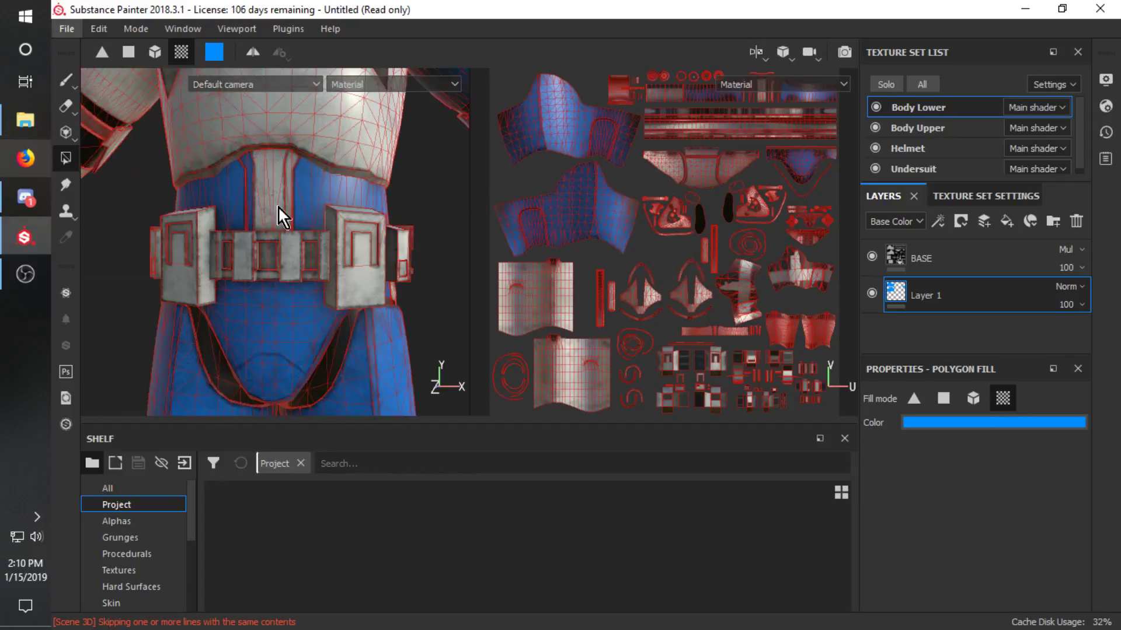
scroll(309, 249, down, 6)
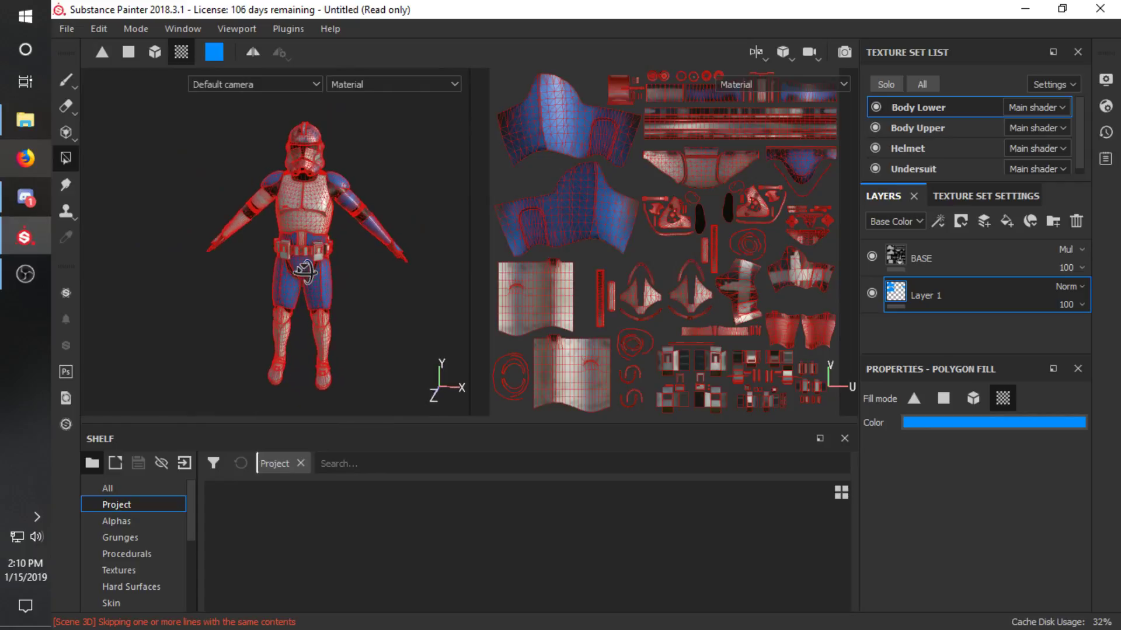
Inspect the blue-marked trooper up close and at full length, and view the Undersuit and Helmet texture sets.
click(957, 263)
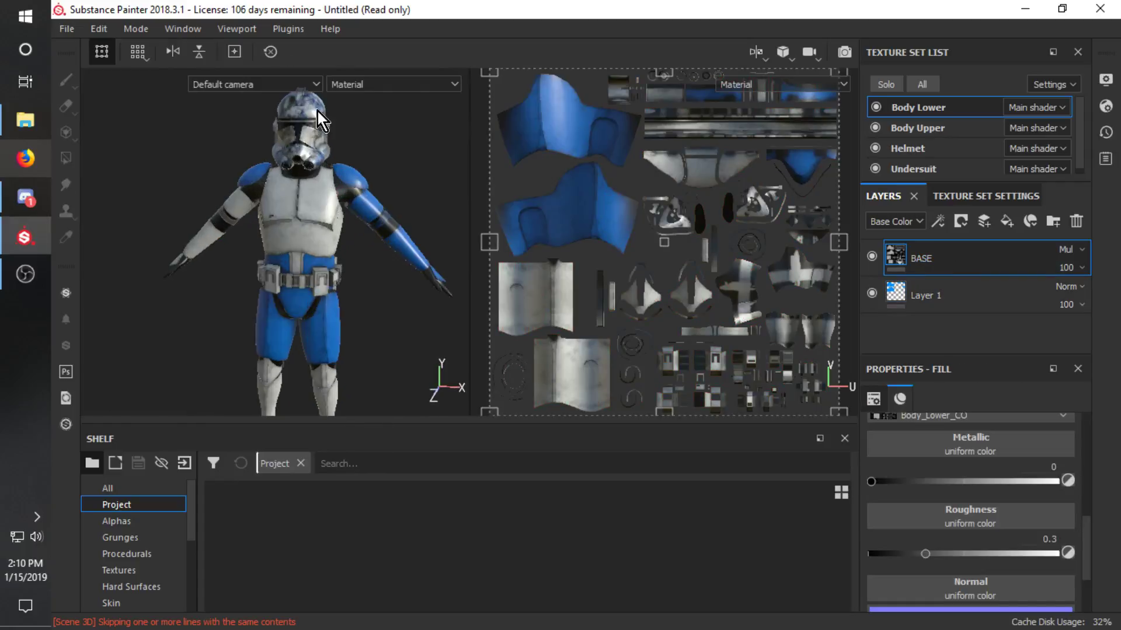
scroll(318, 111, up, 6)
alt+drag(318, 111, 274, 125)
scroll(317, 205, down, 4)
scroll(317, 205, down, 5)
alt+drag(335, 217, 300, 249)
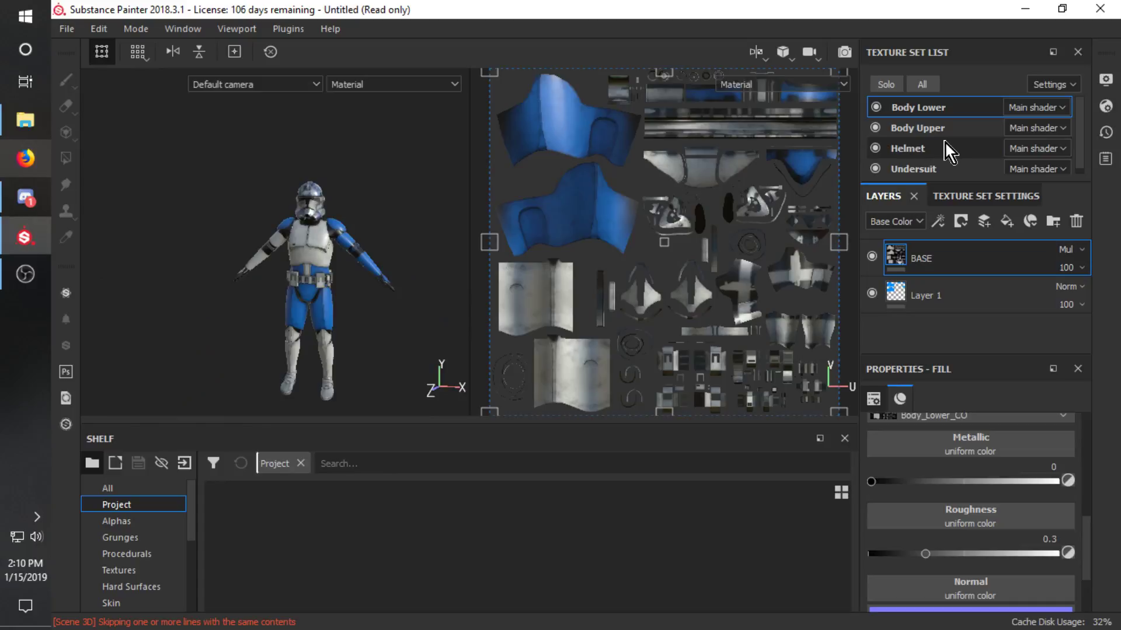
click(928, 169)
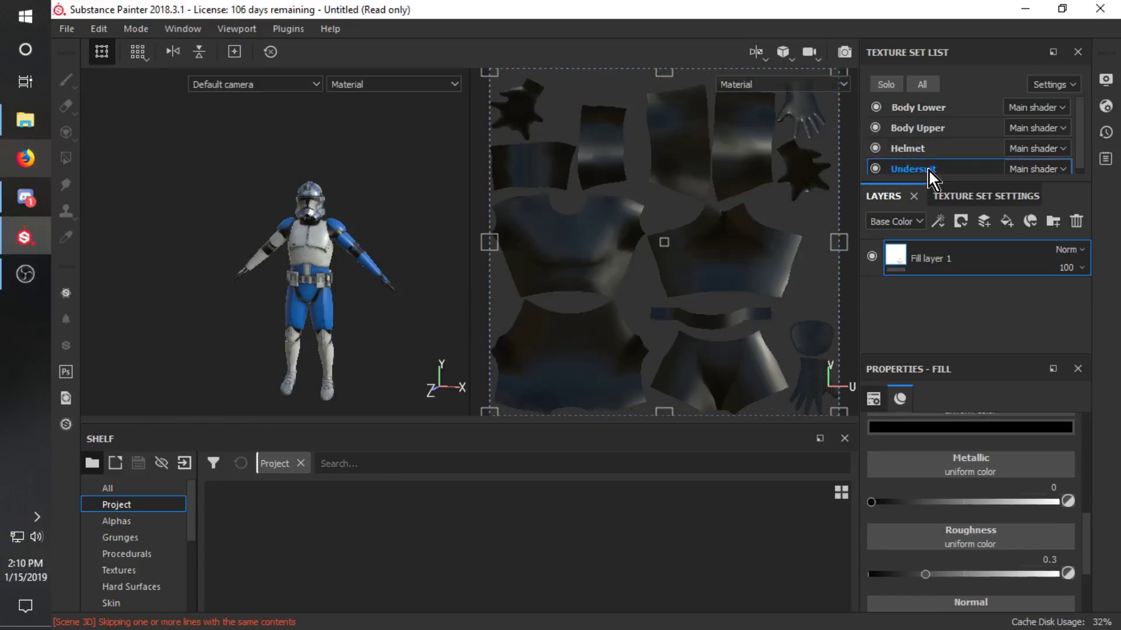
click(946, 150)
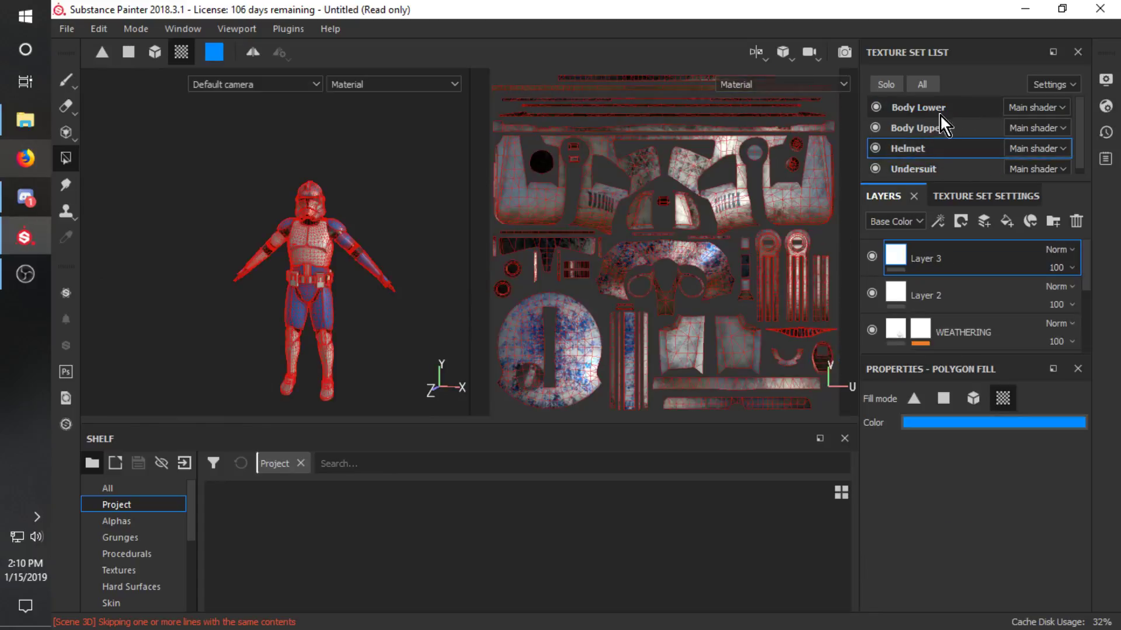
Switch to Rendering (Iray) mode and frame the full trooper larger against the panorama environment.
click(136, 28)
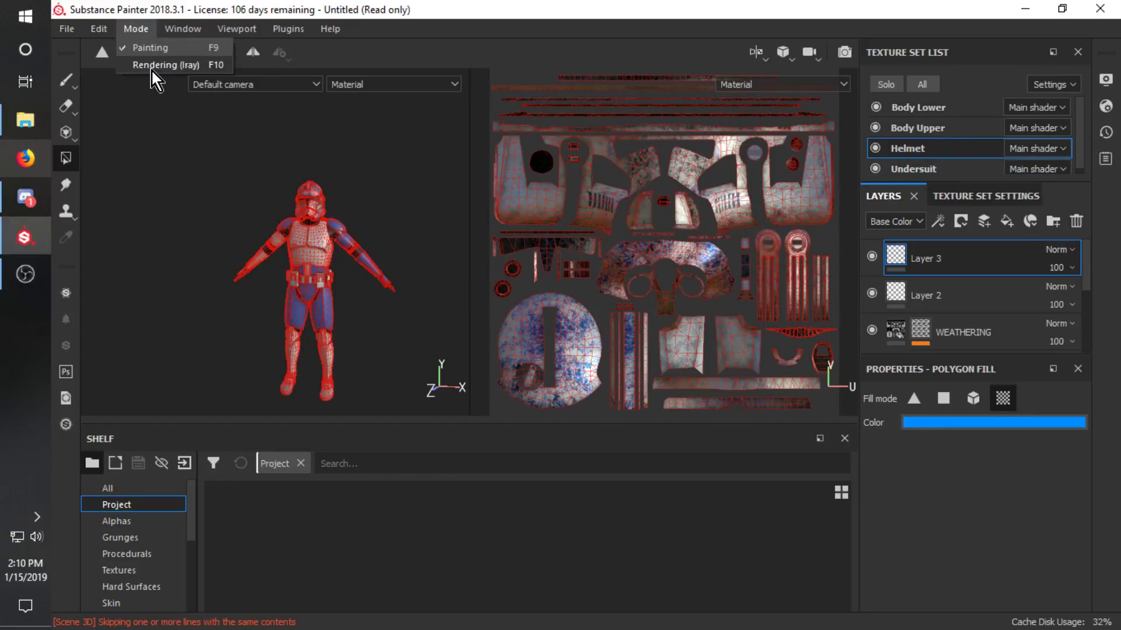
click(153, 65)
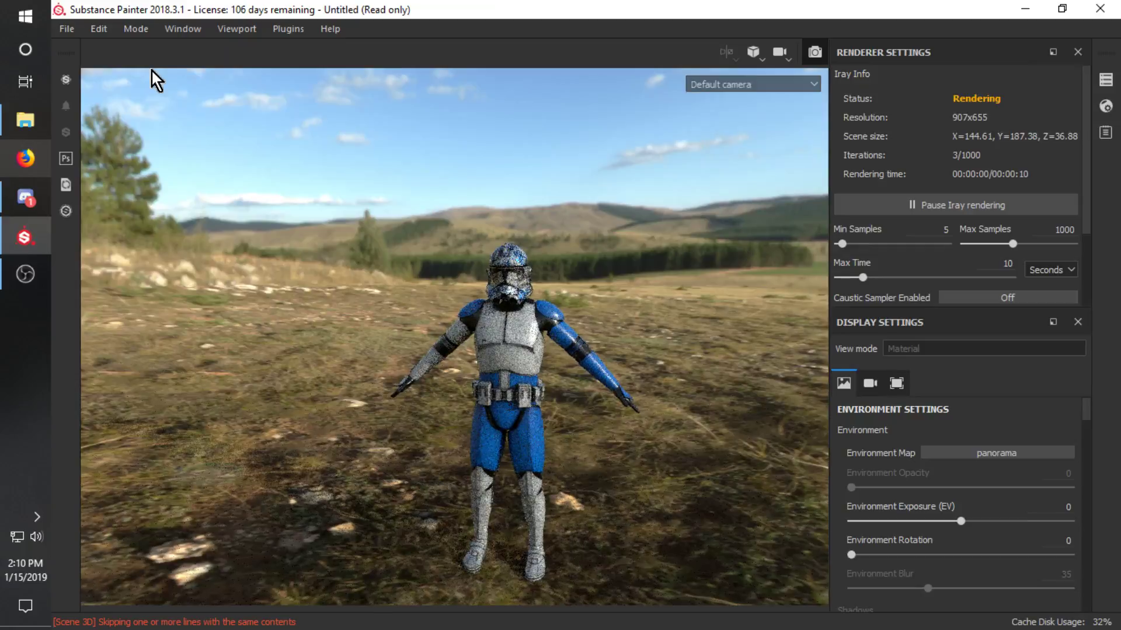
alt+drag(539, 298, 572, 317)
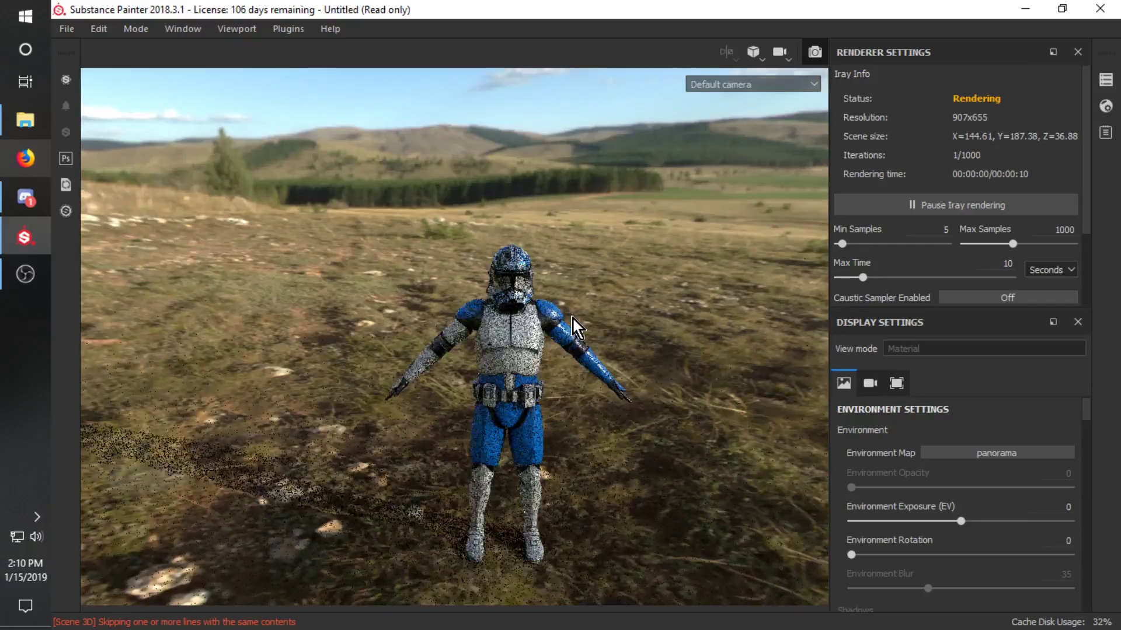
scroll(572, 317, up, 2)
alt+middle_drag(572, 317, 515, 197)
scroll(515, 197, up, 2)
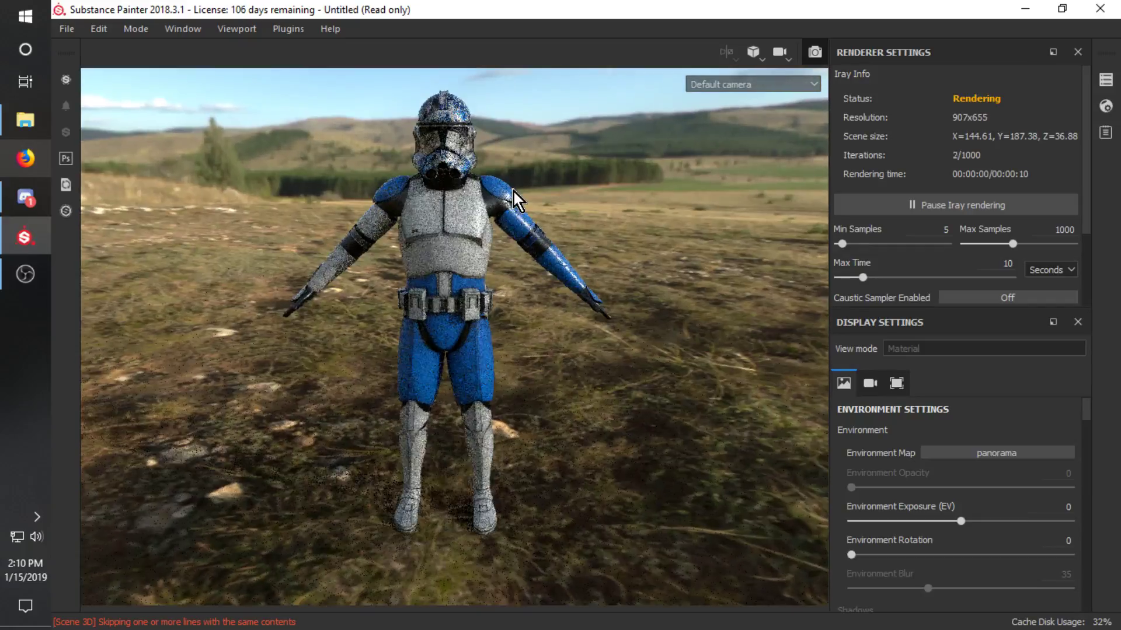
Set the Iray render's Max Samples to 10000 and Max Time to 5 minutes, and run it briefly before pausing.
click(940, 205)
drag(1024, 244, 1076, 244)
click(1045, 267)
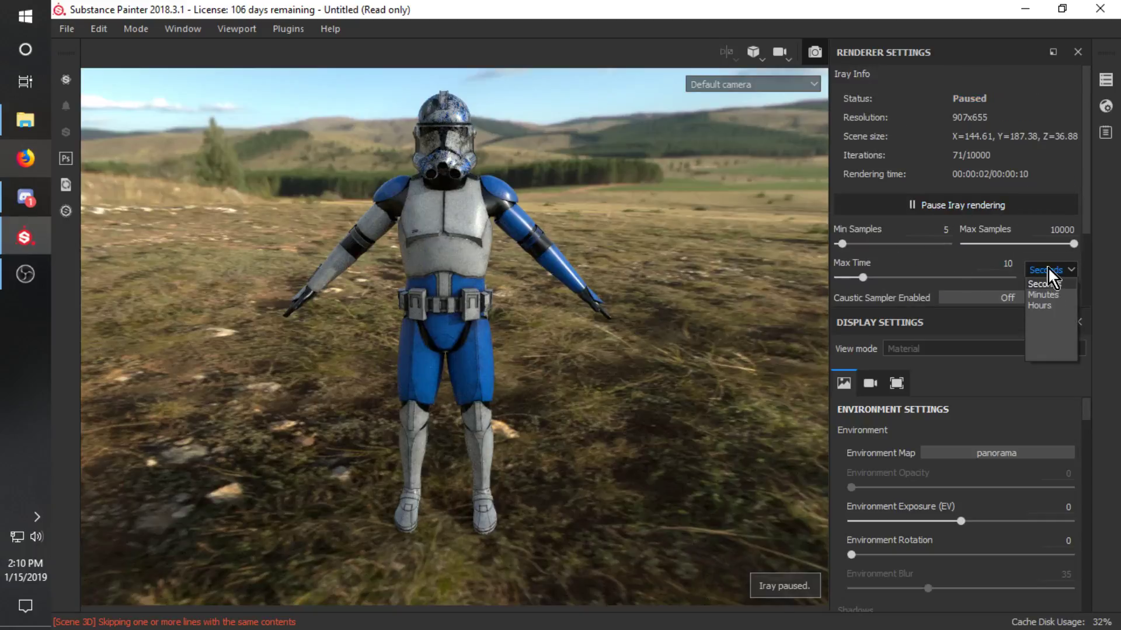
click(1044, 294)
drag(863, 277, 888, 279)
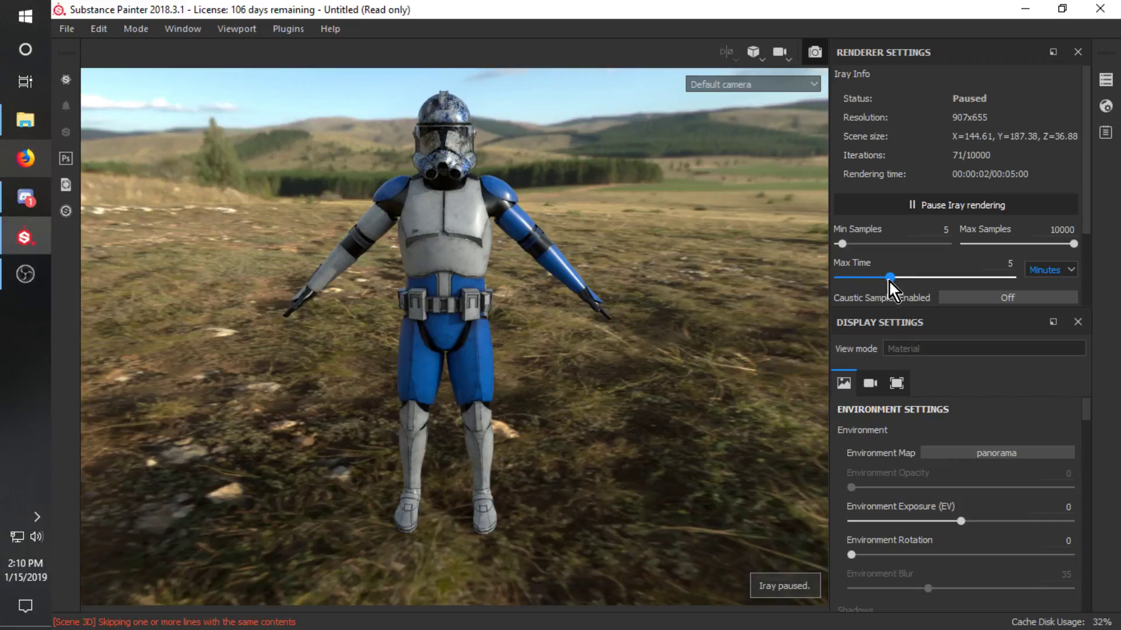
click(961, 207)
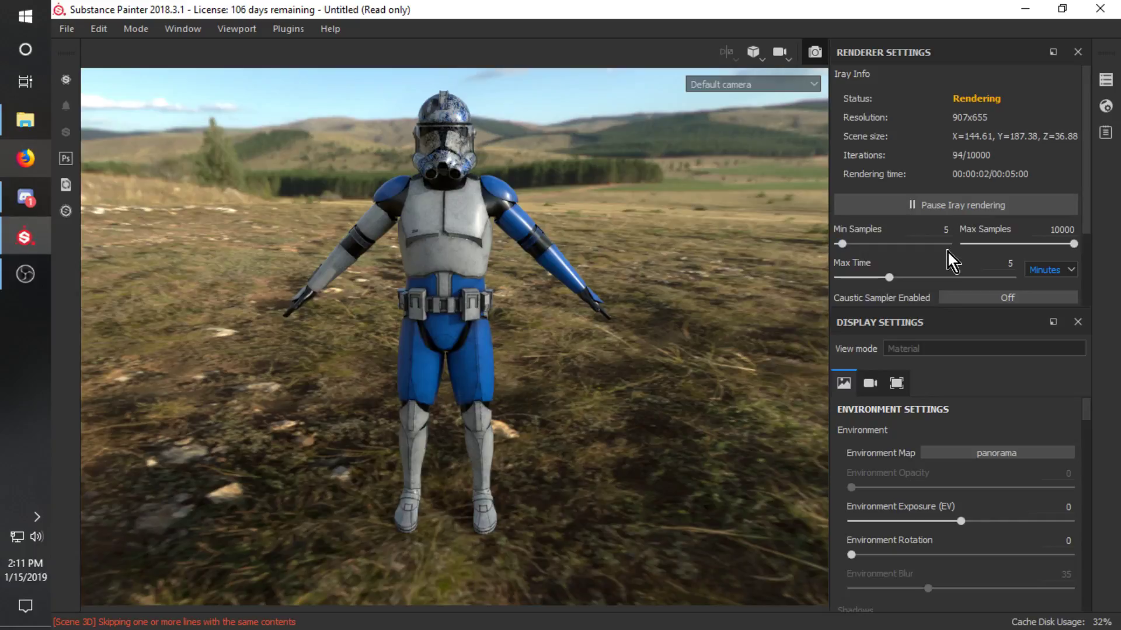
click(975, 212)
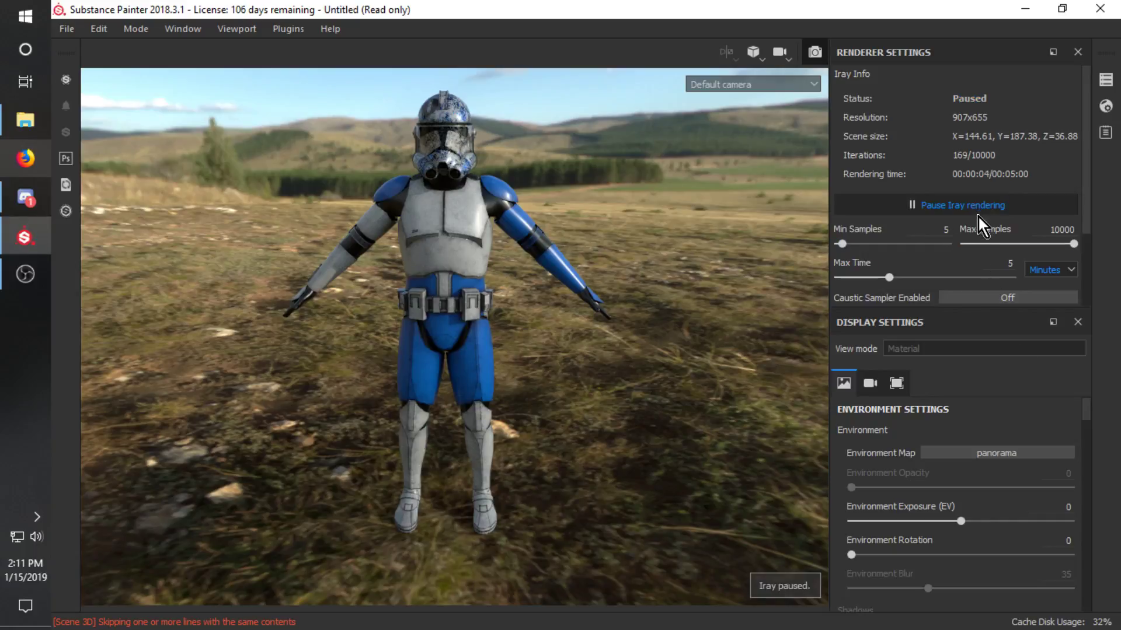
Set the Iray environment map to Studio 03 and resume the rendering.
scroll(964, 254, down, 3)
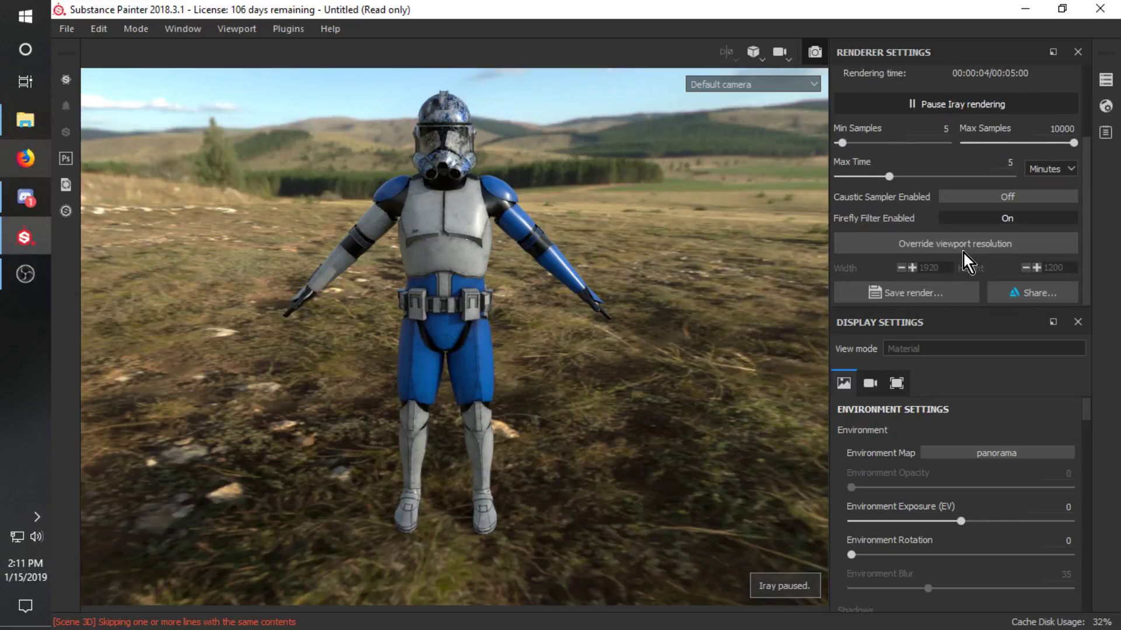
click(981, 450)
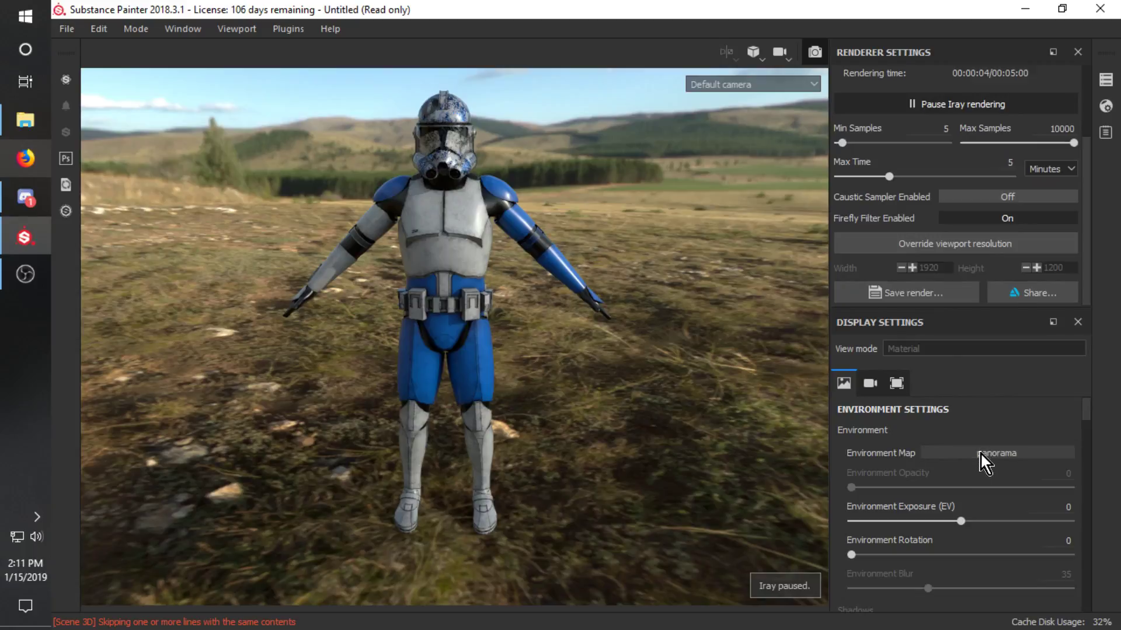
scroll(965, 316, down, 1)
click(1087, 384)
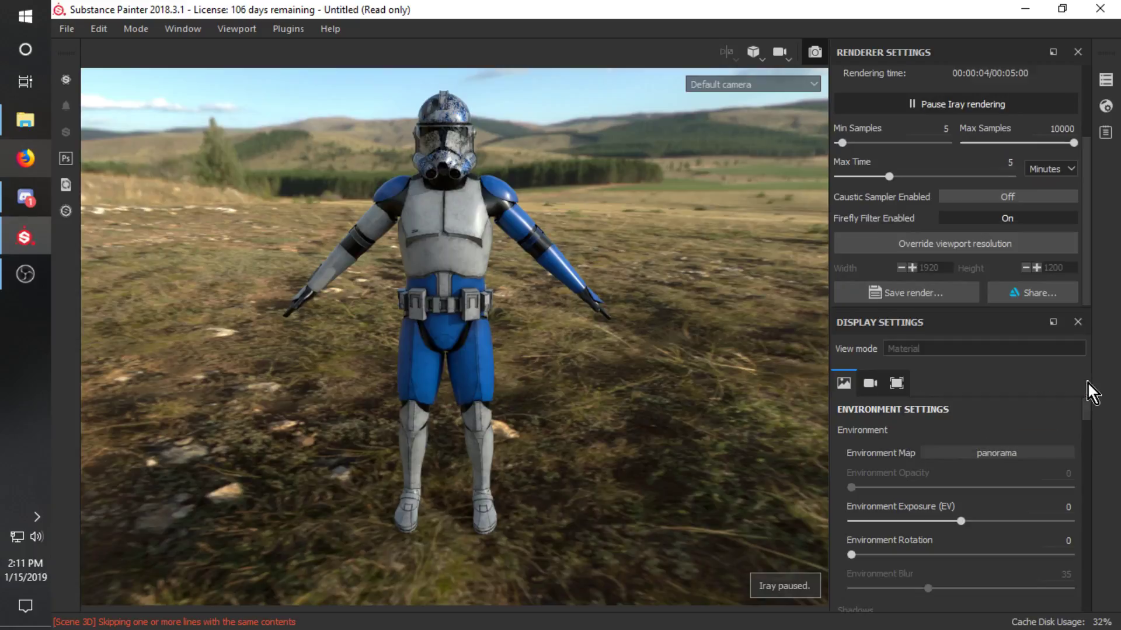
click(949, 110)
Try the Studio 05 environment map, and settle on Studio 02 for the render.
click(1002, 451)
scroll(1016, 334, down, 1)
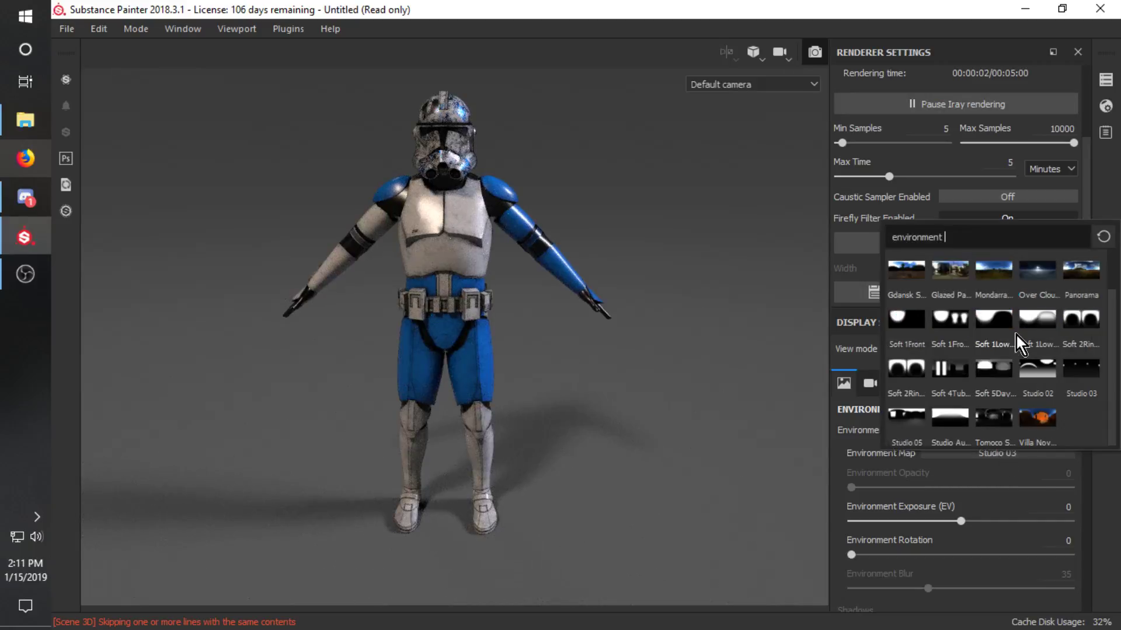
click(906, 417)
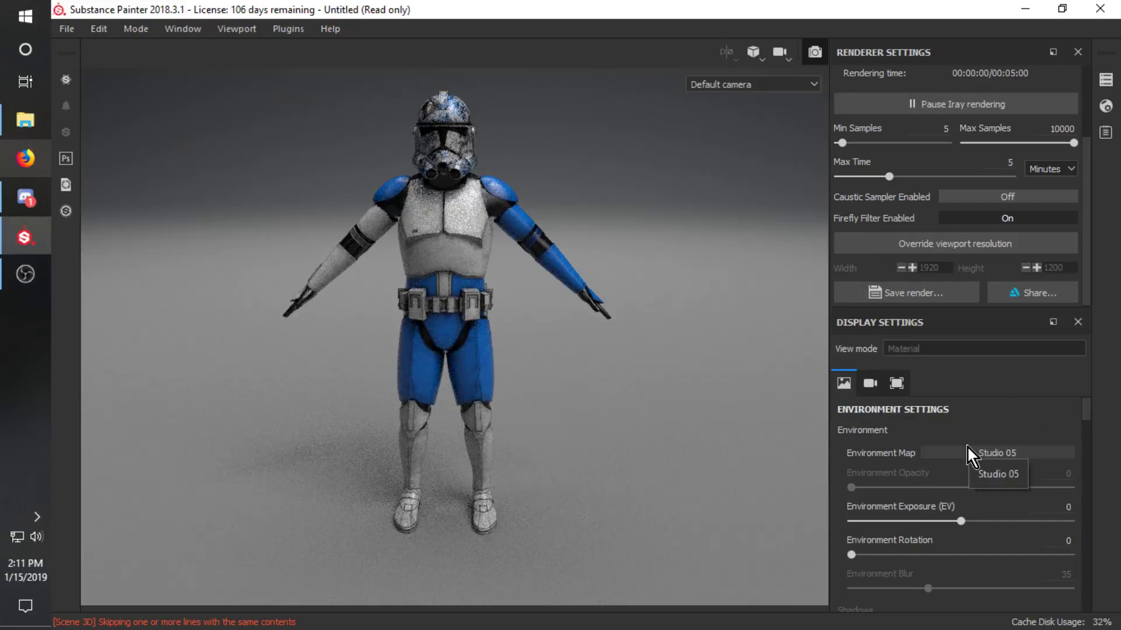
click(968, 447)
scroll(988, 432, down, 1)
click(1036, 373)
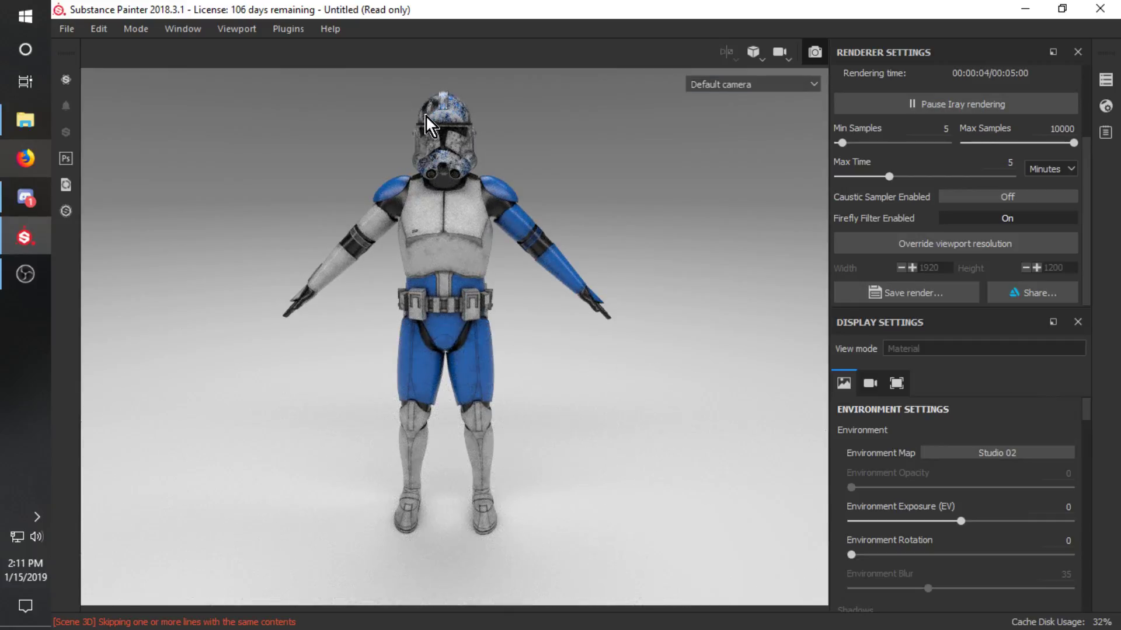
Frame the trooper's helmet and shoulders close up from the front and let the Iray render refine them.
scroll(464, 235, down, 2)
alt+middle_drag(464, 235, 487, 250)
scroll(488, 250, up, 2)
scroll(488, 250, up, 2)
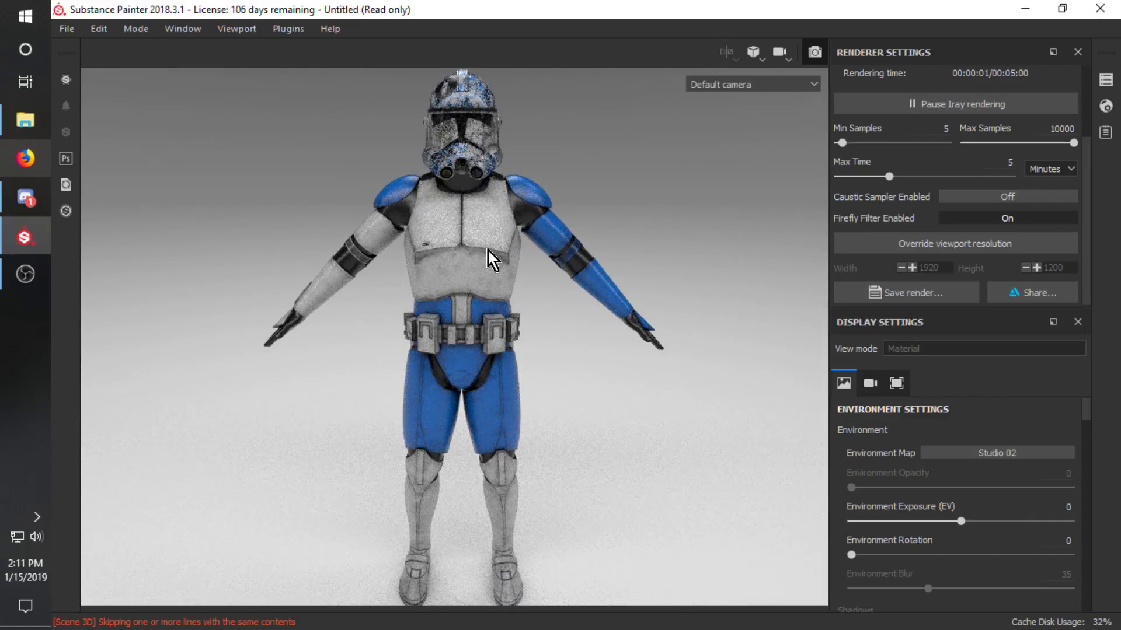
scroll(464, 127, up, 4)
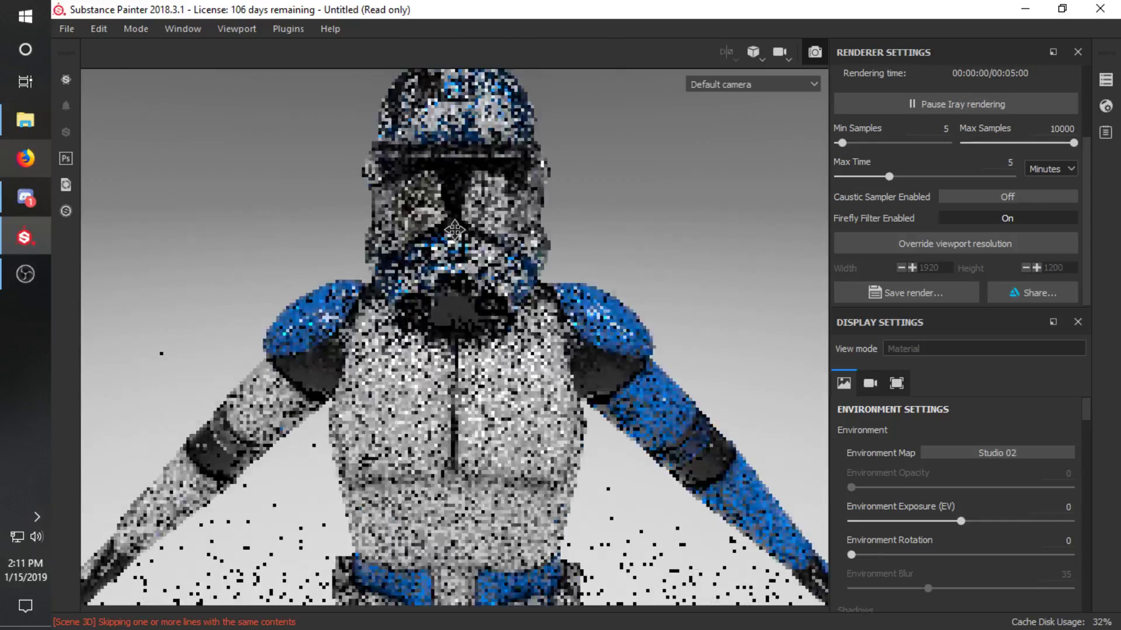
alt+middle_drag(455, 231, 468, 302)
scroll(468, 302, up, 3)
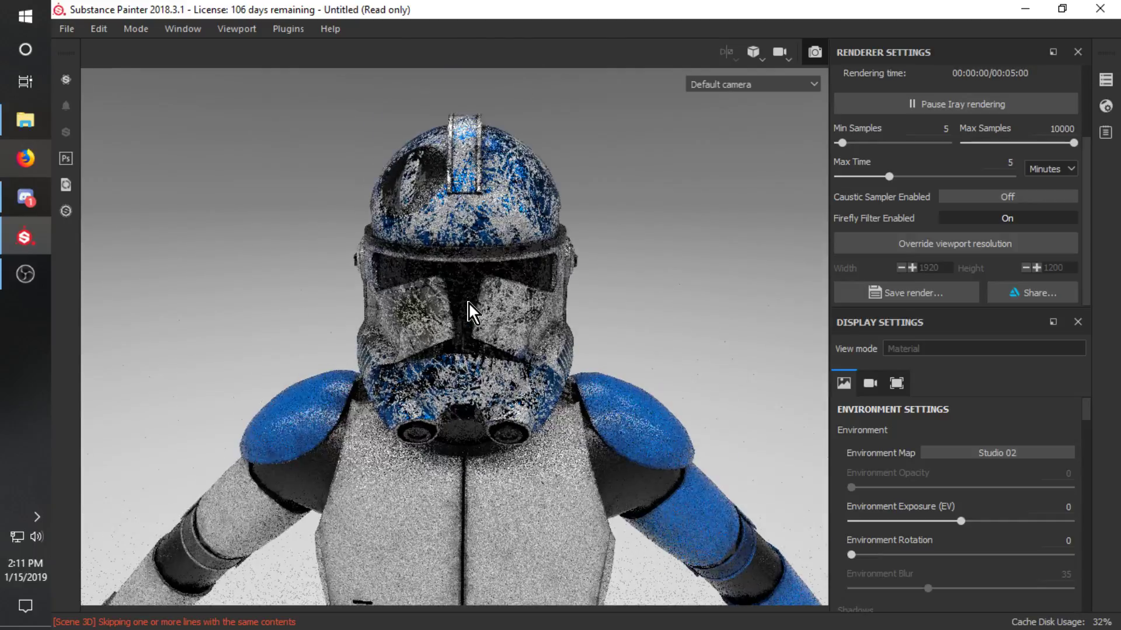
alt+drag(468, 302, 468, 301)
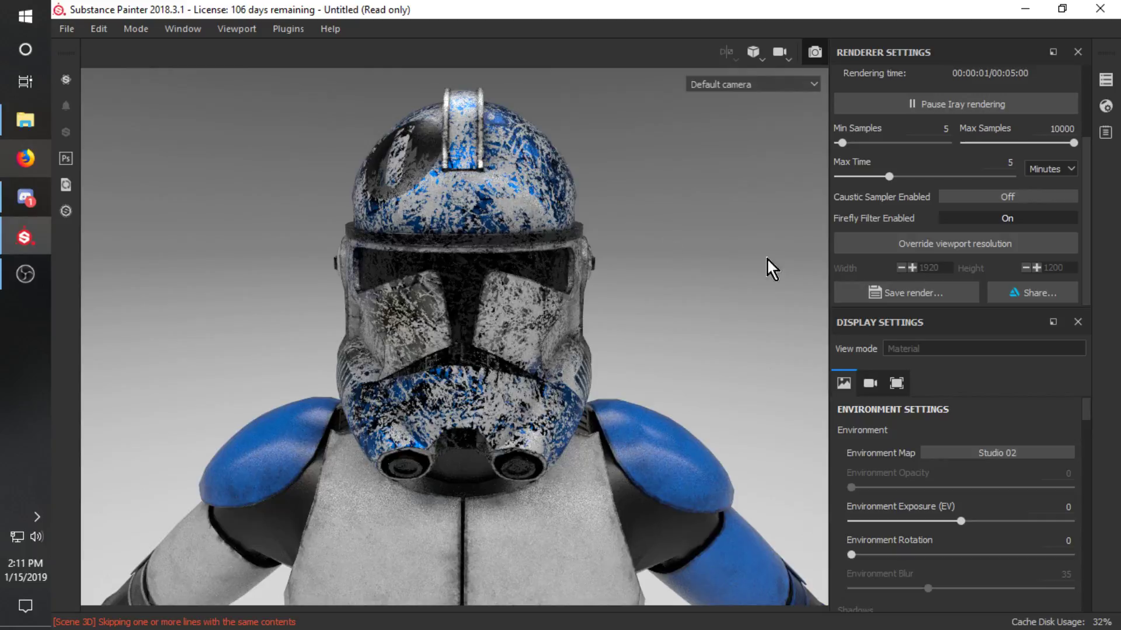
scroll(993, 219, up, 3)
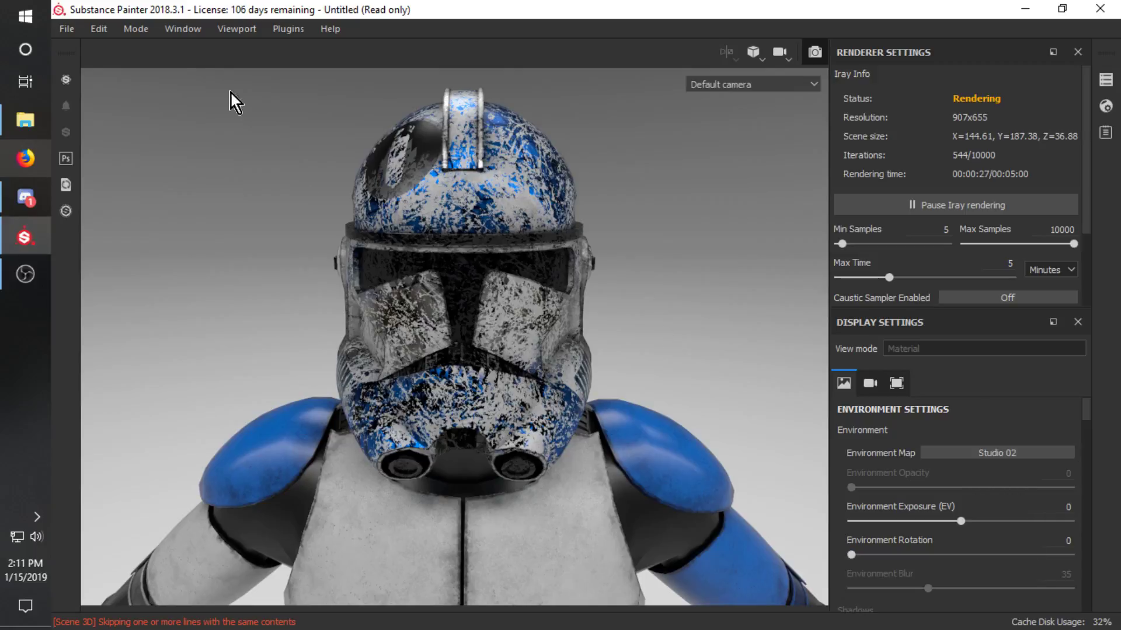
Pause the Iray rendering and switch back to Painting mode.
click(143, 33)
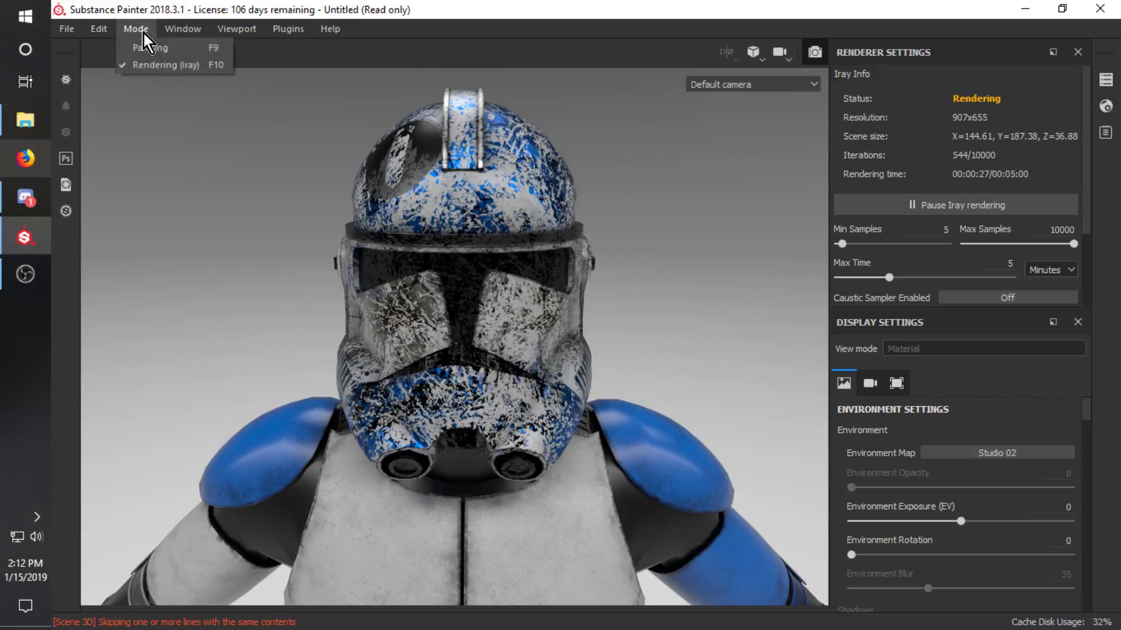
click(970, 145)
scroll(970, 145, down, 2)
click(969, 110)
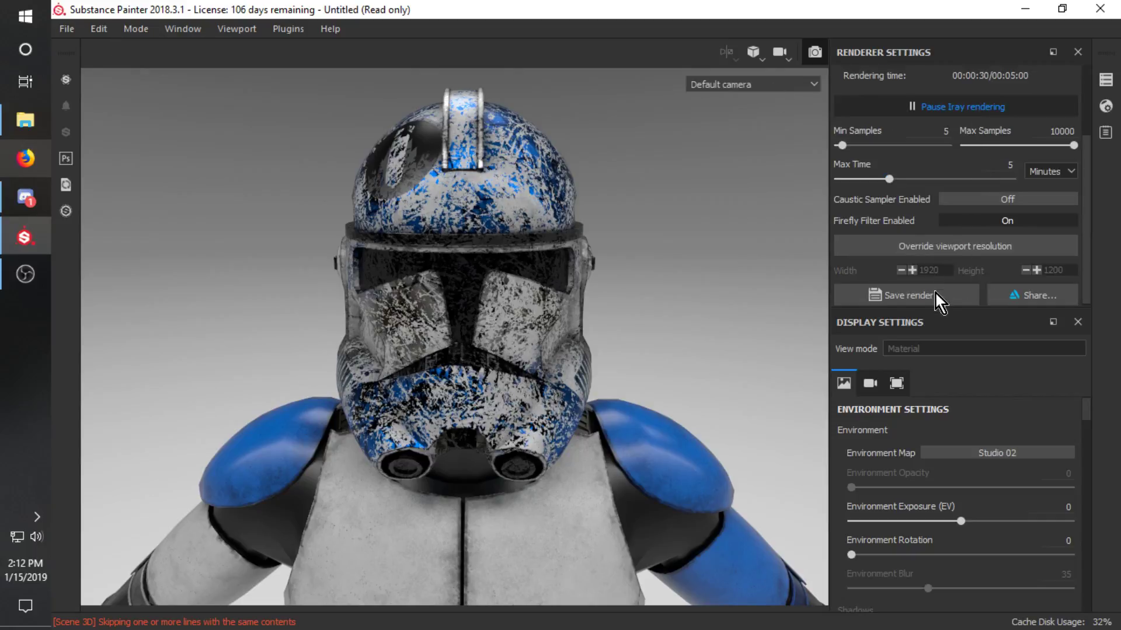
click(138, 26)
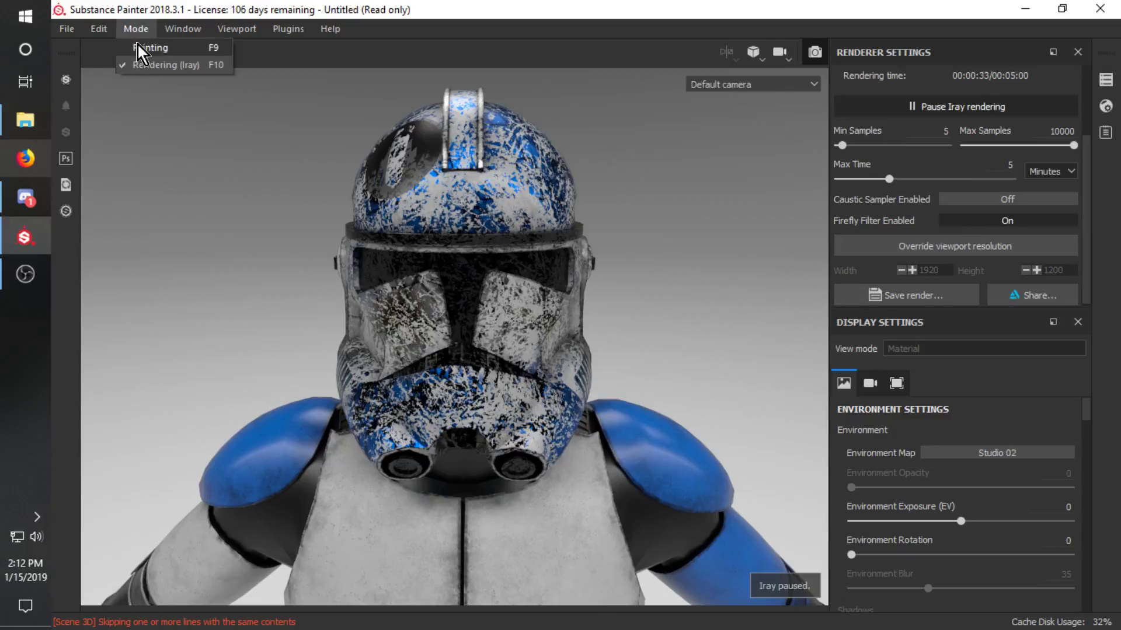
click(137, 43)
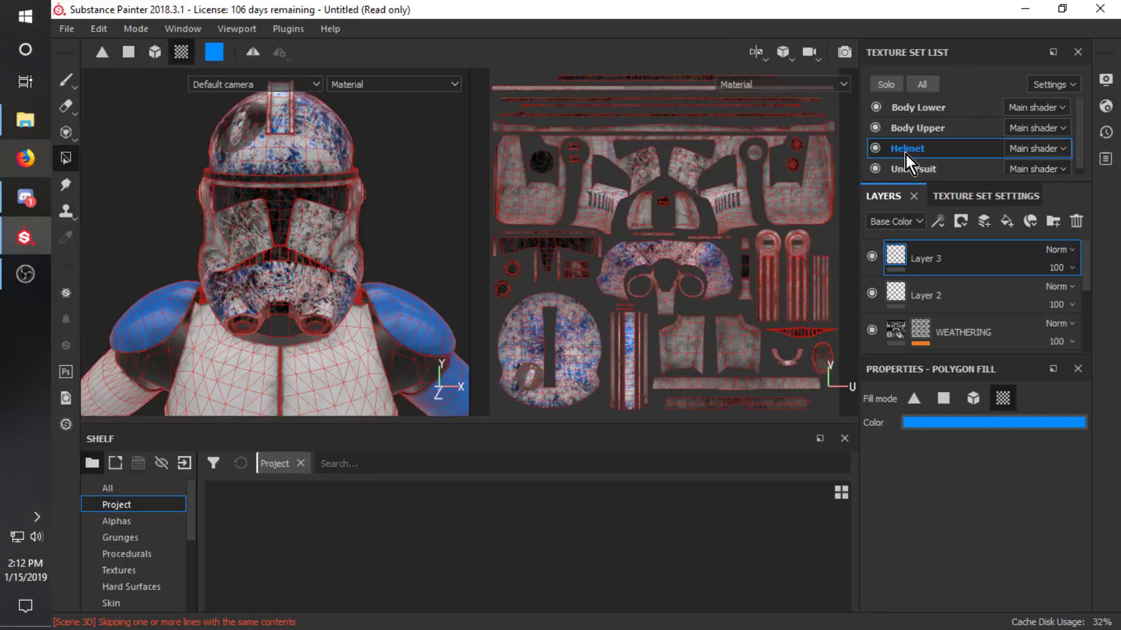
Open the Helmet texture set's mesh map baking options, choose an output size of 2048, and close them without baking.
click(990, 195)
scroll(1003, 310, down, 5)
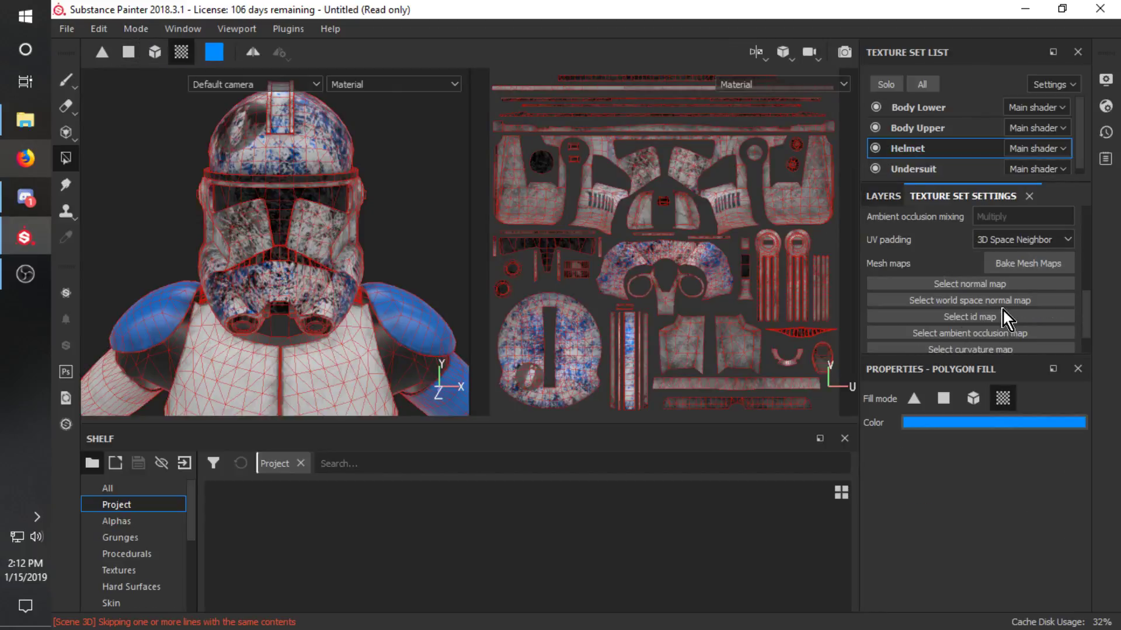
click(1030, 268)
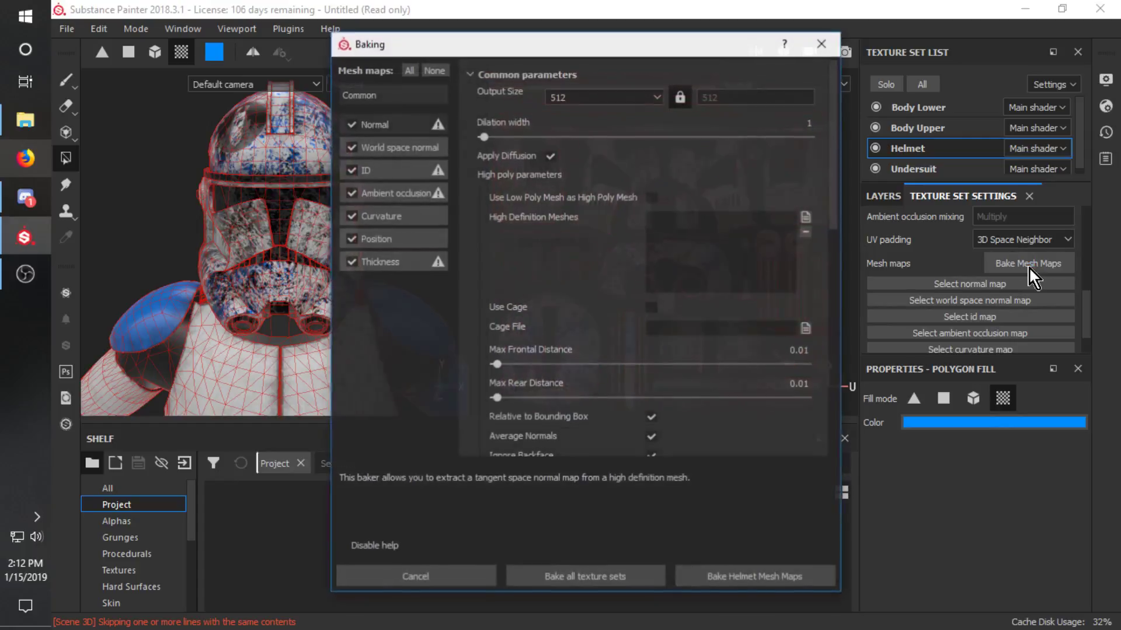
click(553, 99)
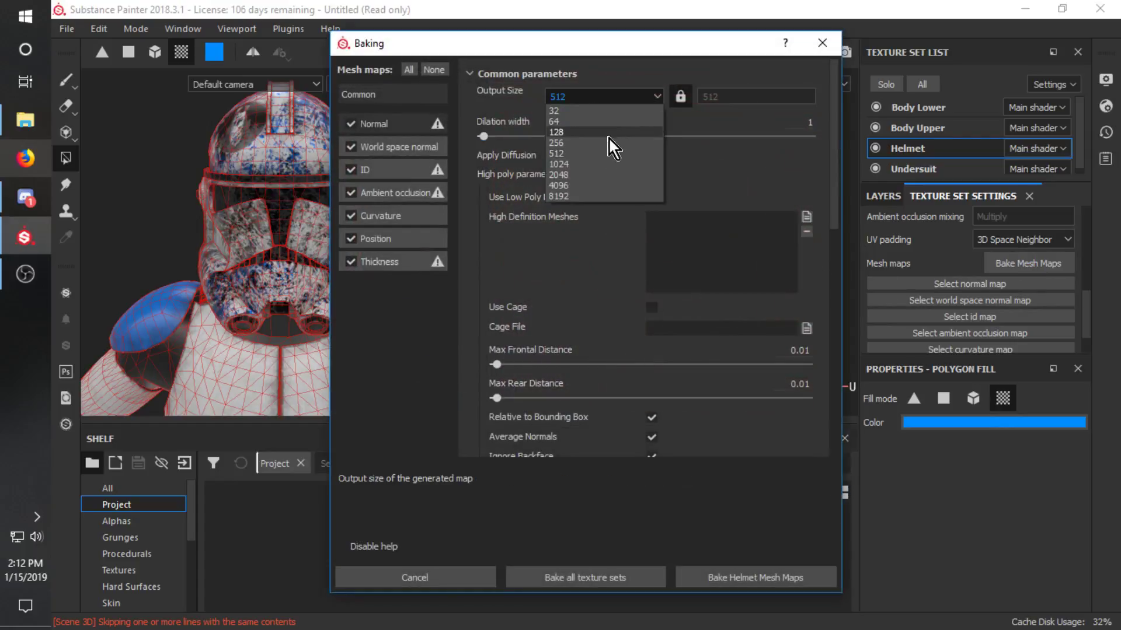
click(567, 174)
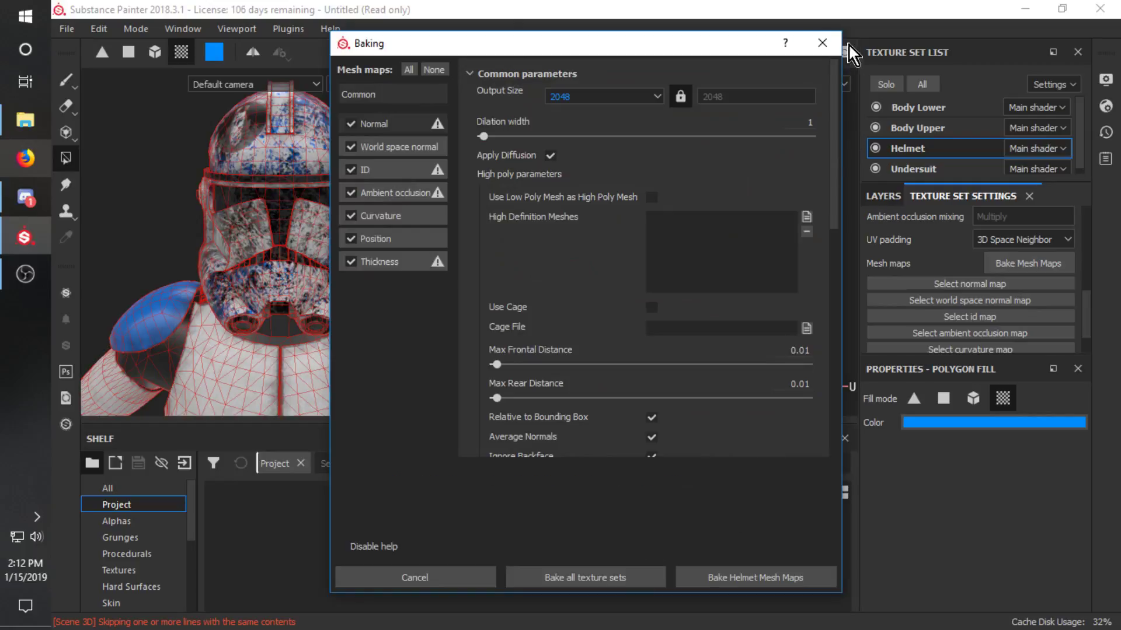
click(822, 41)
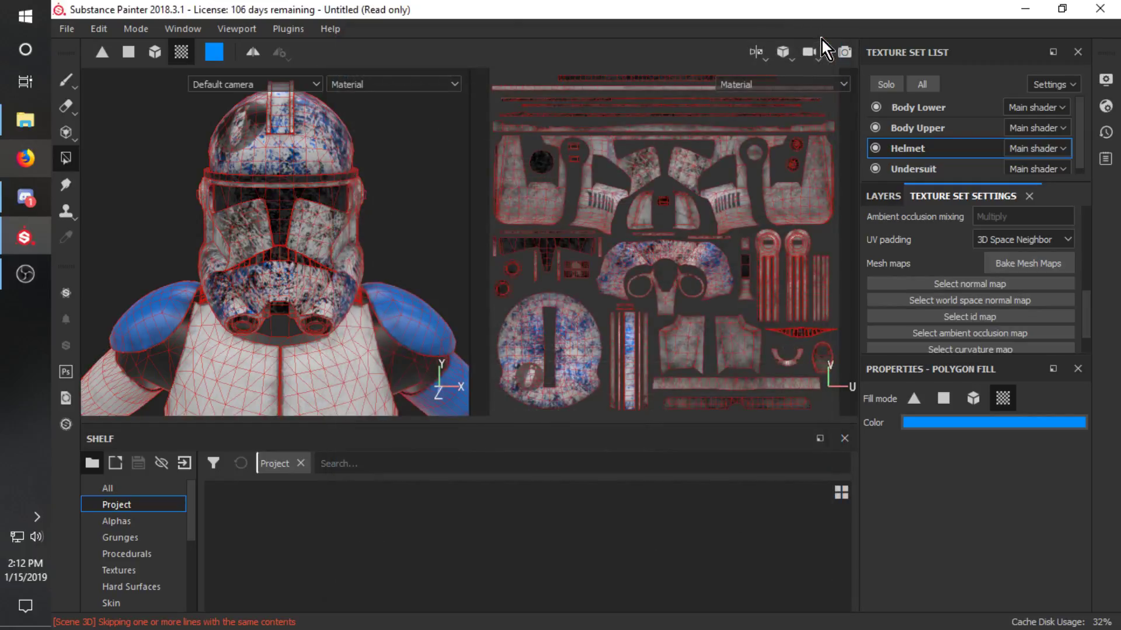
Open the texture export settings and exclude the Undersuit texture set from the export.
click(64, 27)
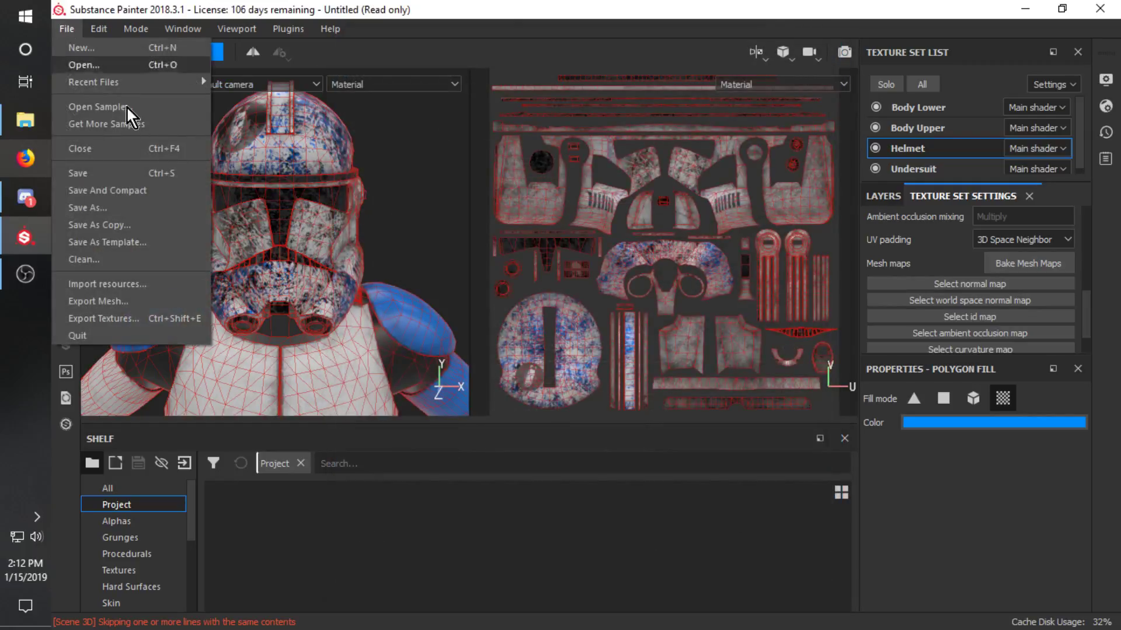
click(179, 319)
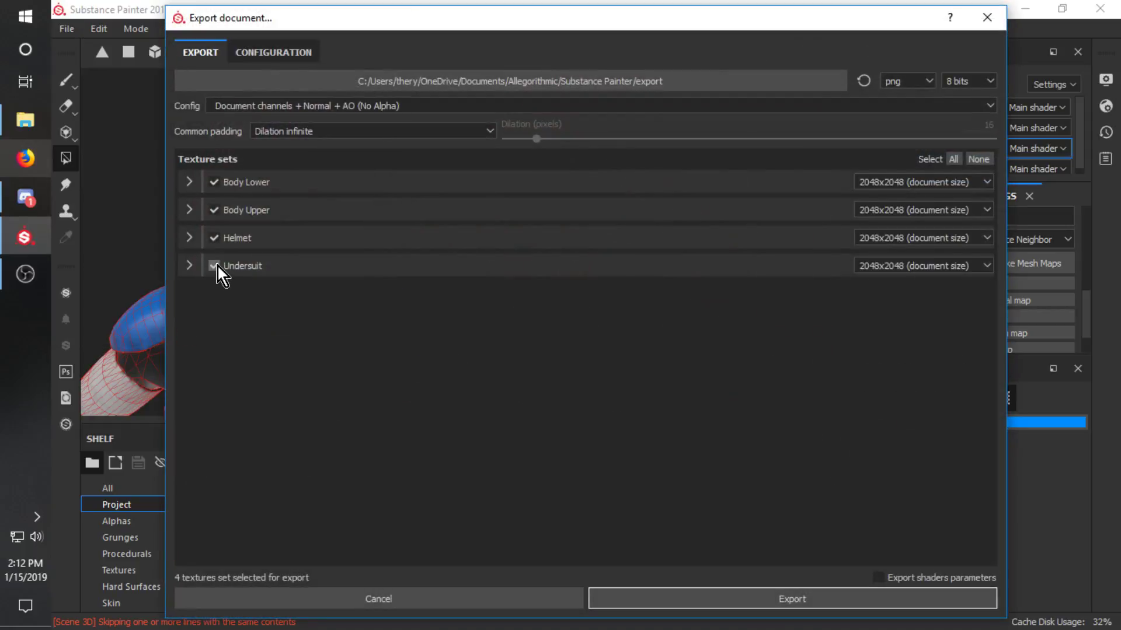
click(215, 266)
Review the export map lists of the Helmet, Body Upper and Body Lower texture sets, and close the settings without exporting.
click(356, 239)
click(225, 233)
click(190, 237)
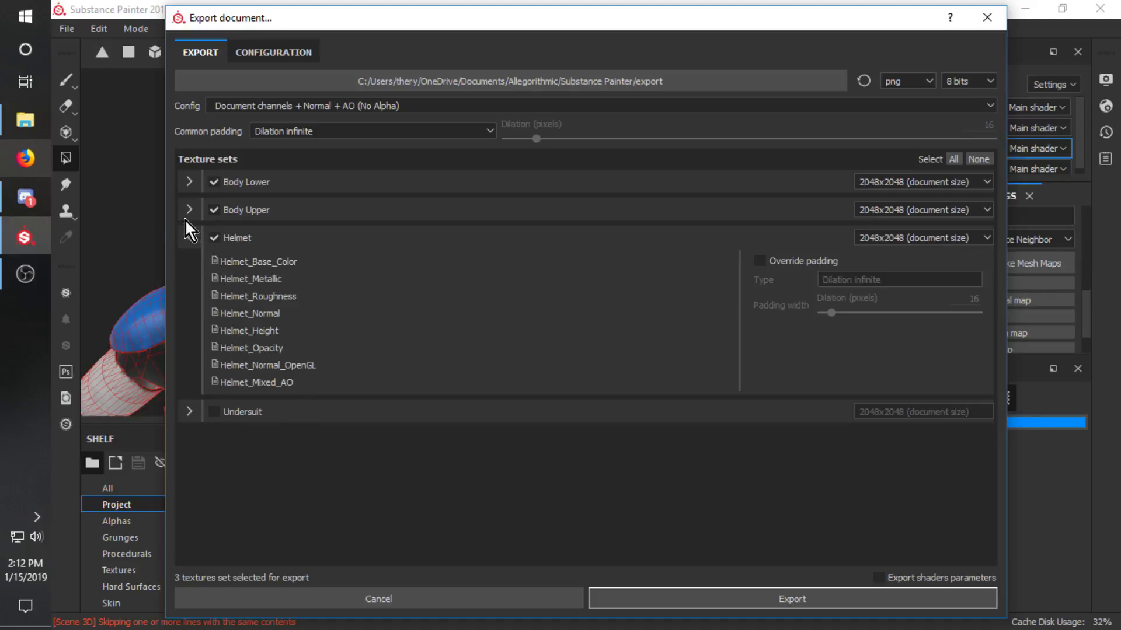
click(185, 204)
click(187, 180)
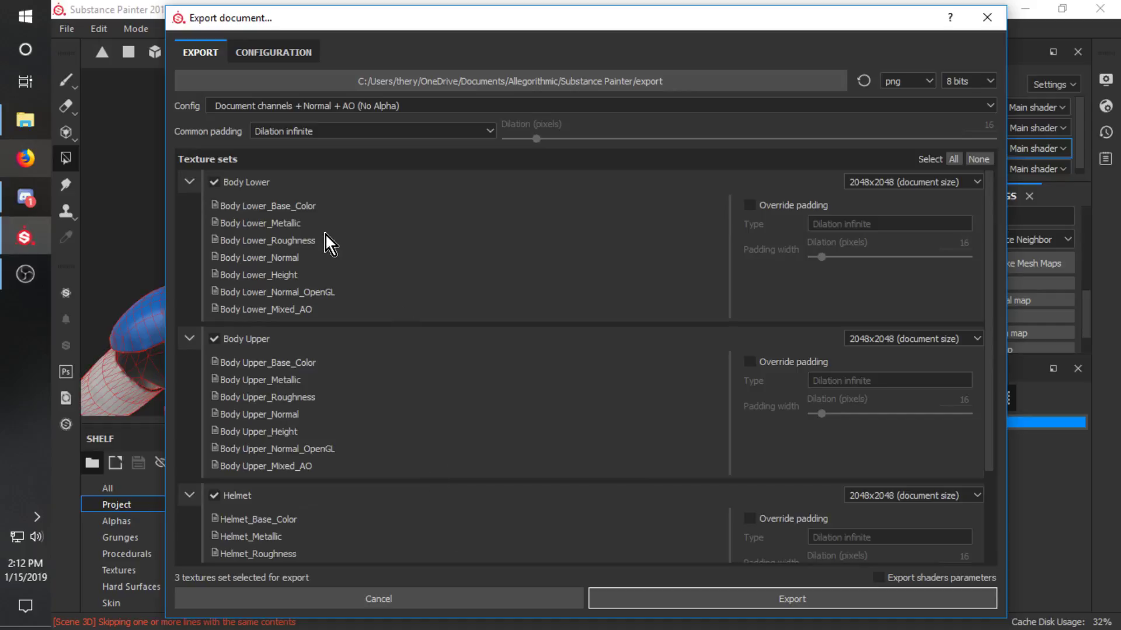
click(190, 339)
click(189, 181)
click(188, 238)
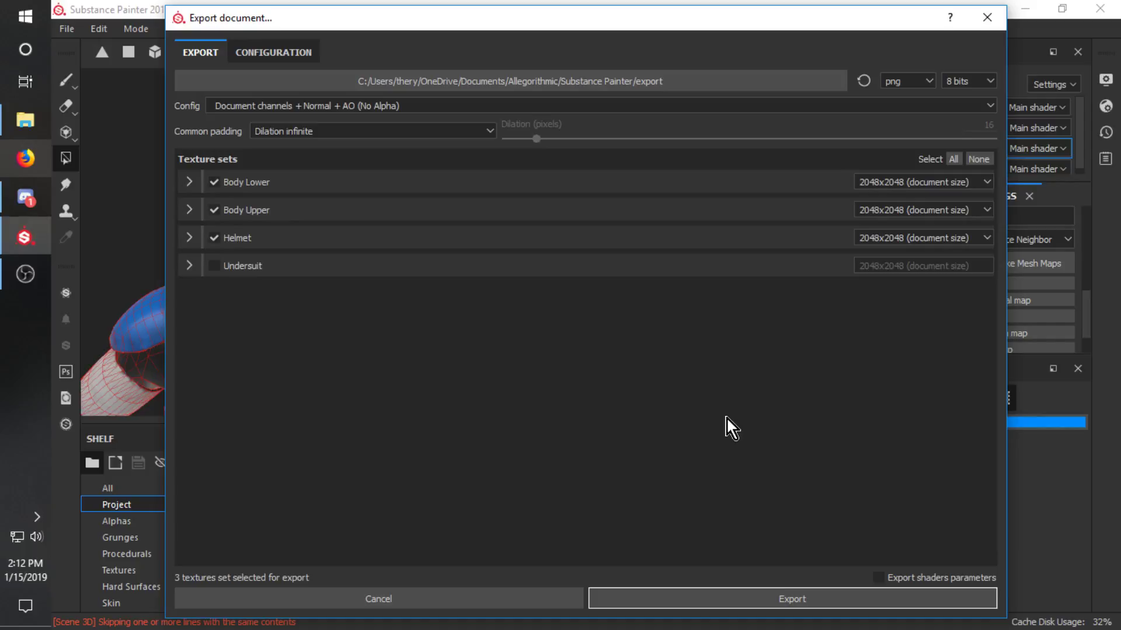
click(991, 28)
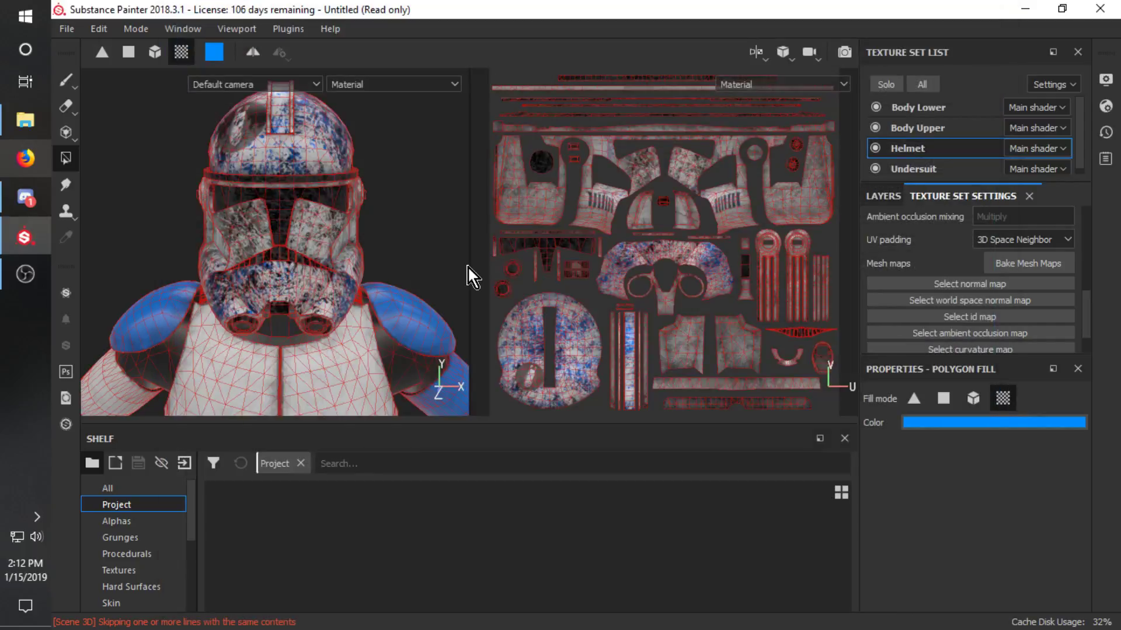